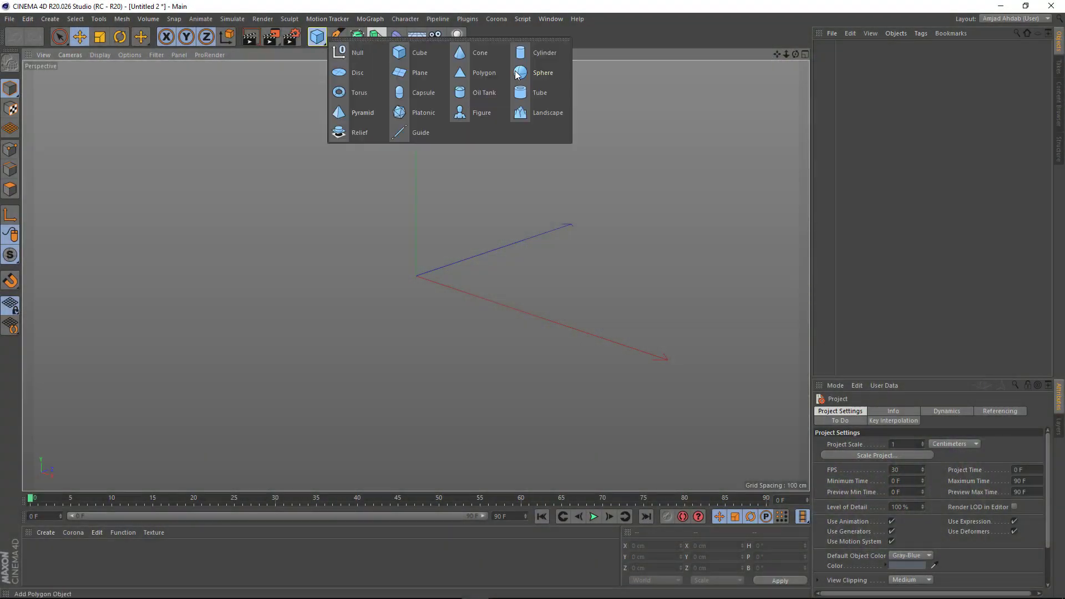
Add a default sphere primitive (100 cm radius, 24 segments) to the empty scene.
click(413, 74)
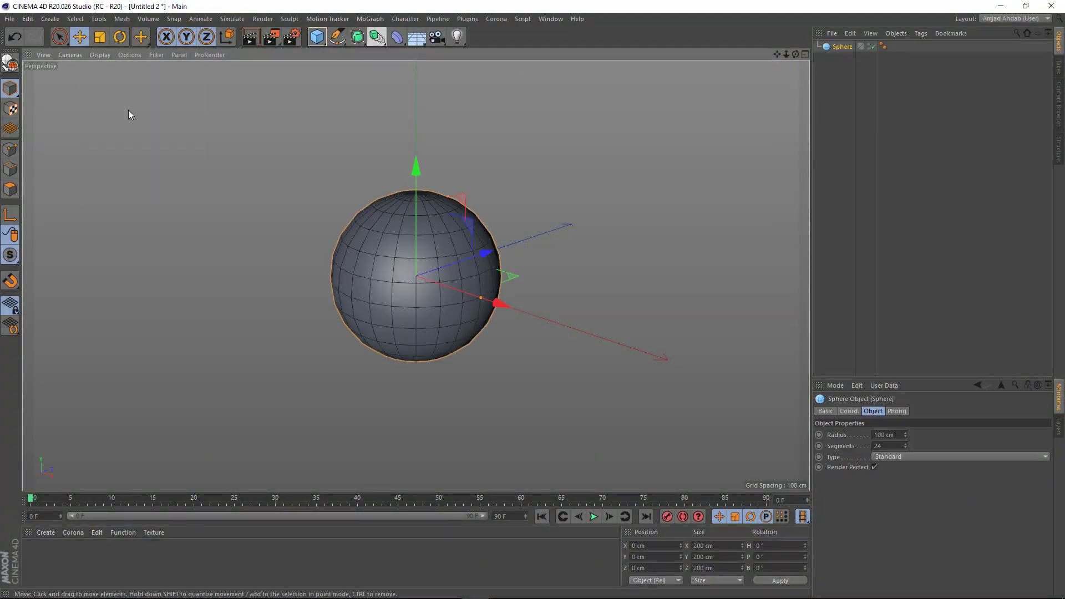
Set the sphere to 16 segments and make it editable.
double_click(887, 445)
text(16)
key(Return)
alt+drag(447, 278, 441, 320)
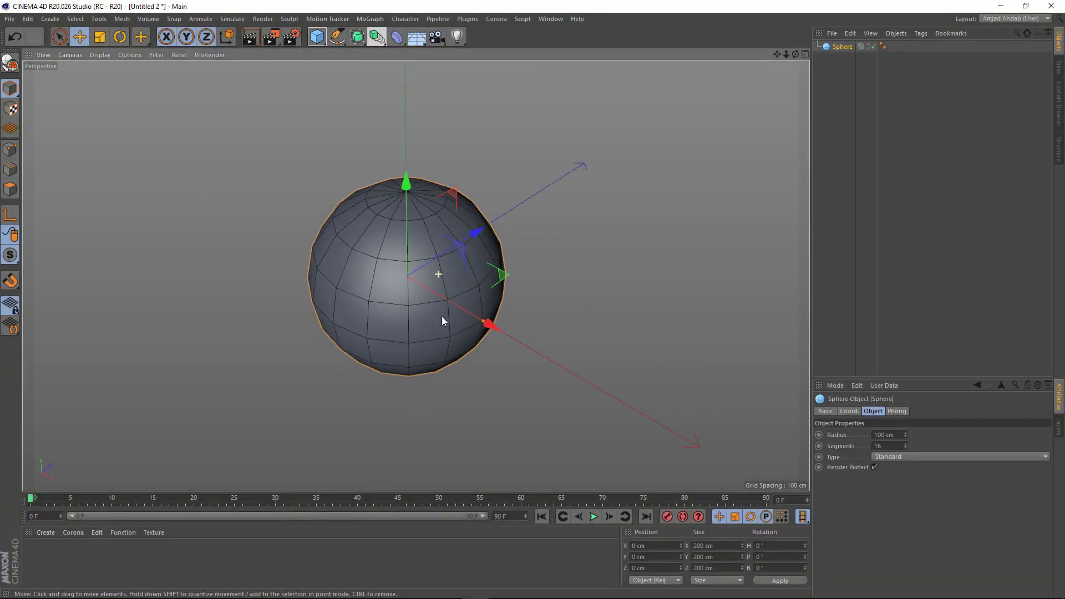
key(c)
Push the top pole point down, add a Subdivision Surface, and stretch all points vertically.
alt+drag(420, 242, 348, 87)
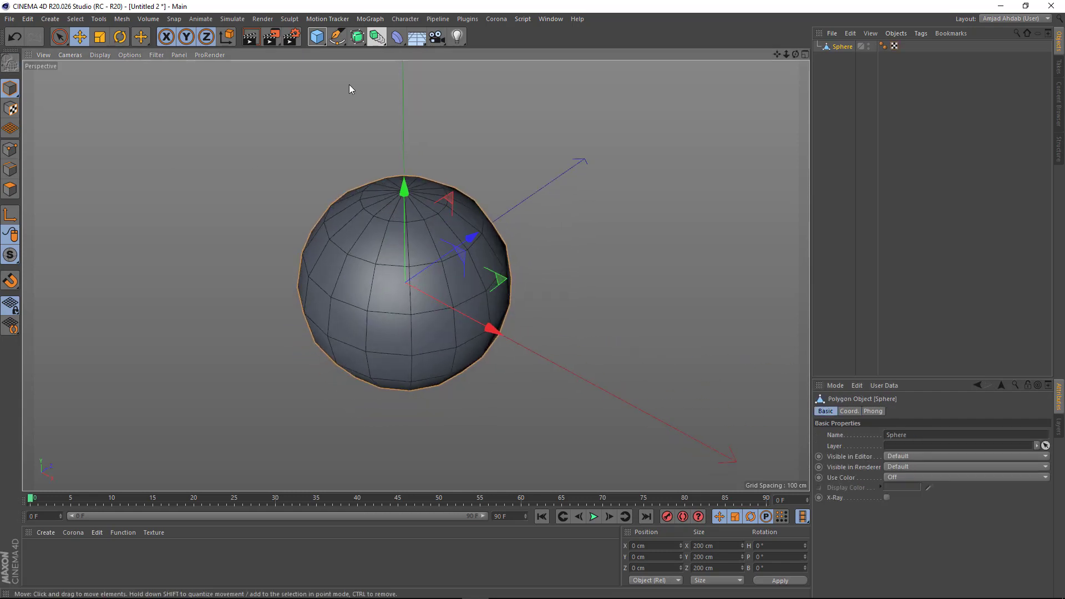
click(10, 149)
drag(405, 189, 407, 111)
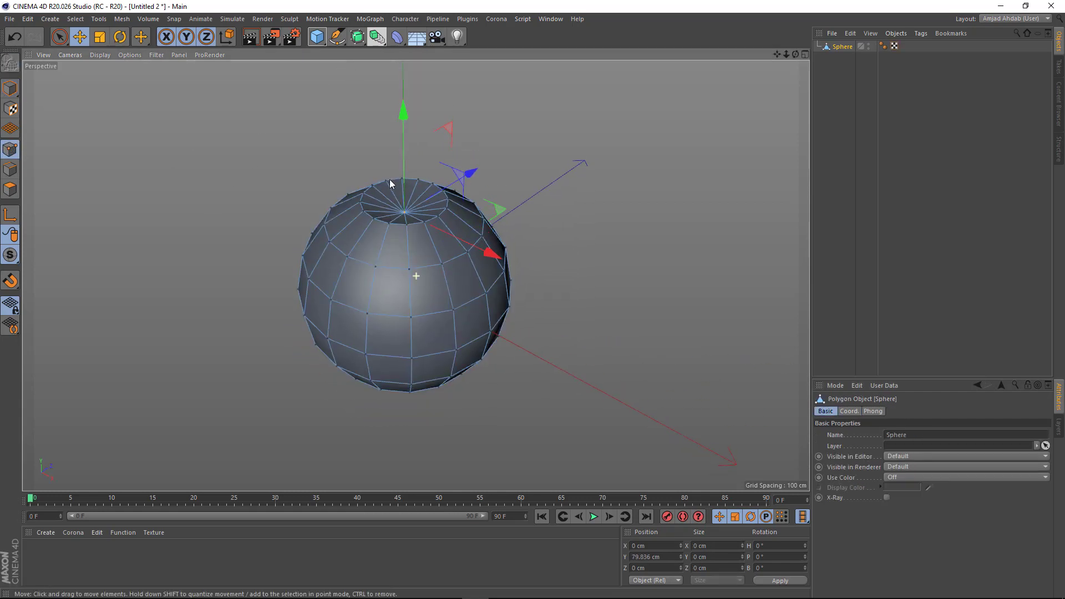
alt+drag(389, 179, 400, 233)
alt+click(358, 36)
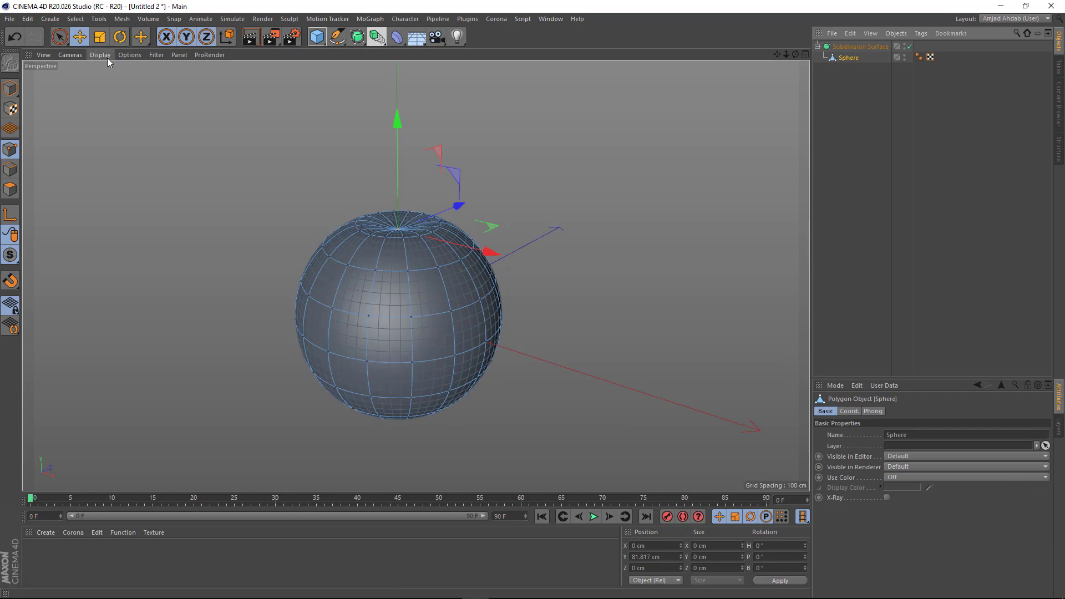
mouse_move(399, 112)
mouse_down()
mouse_move(387, 254)
mouse_move(268, 232)
mouse_up()
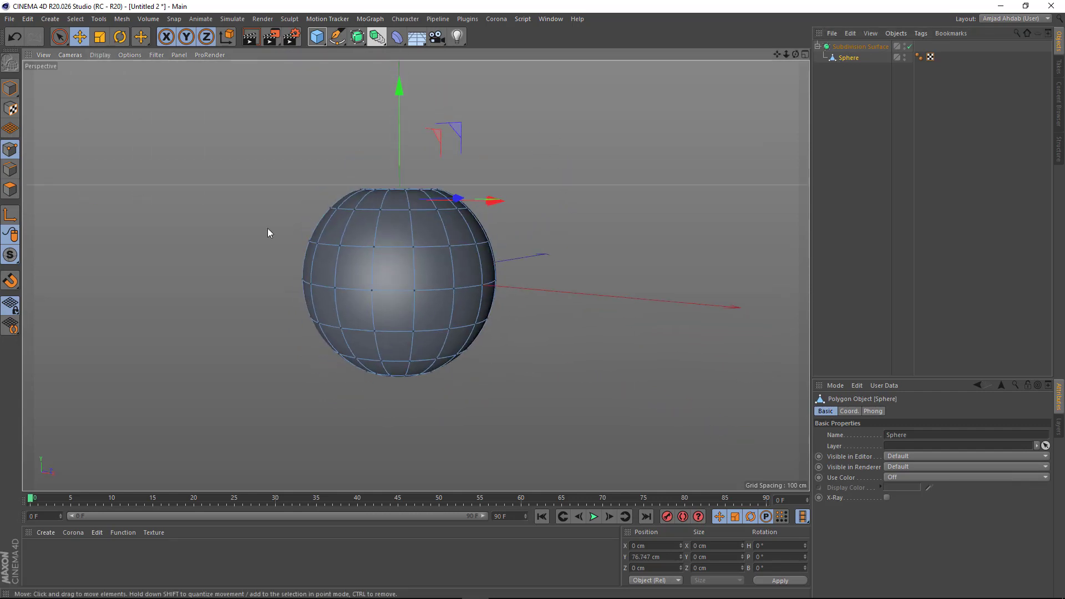
key(ctrl+a)
key(t)
drag(400, 161, 437, 158)
Scale and raise the equator edge loop, then select the lower edge loop.
click(12, 170)
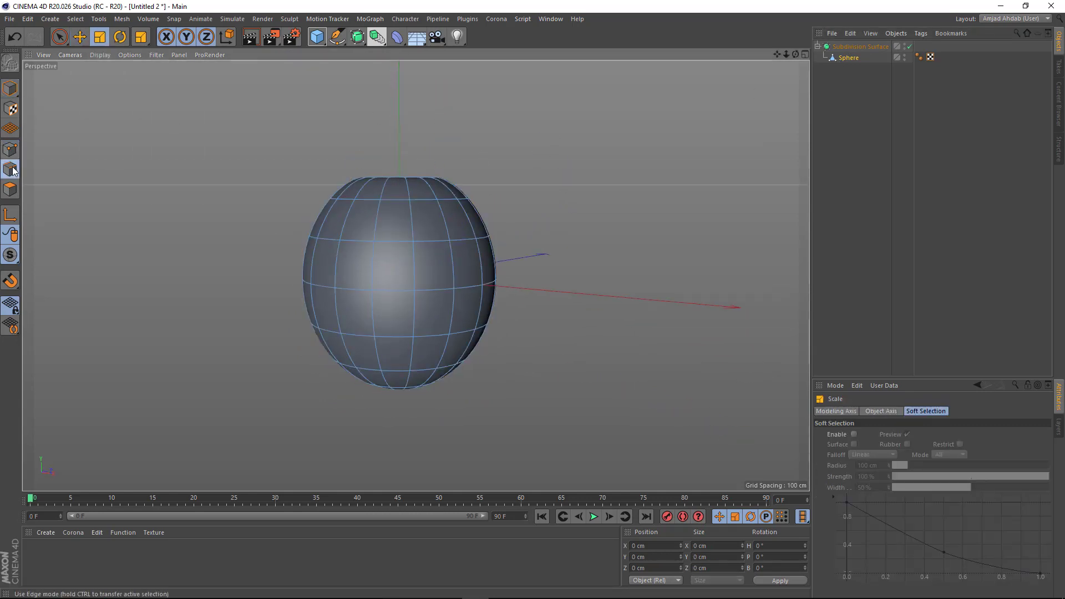
double_click(391, 291)
drag(394, 275, 578, 268)
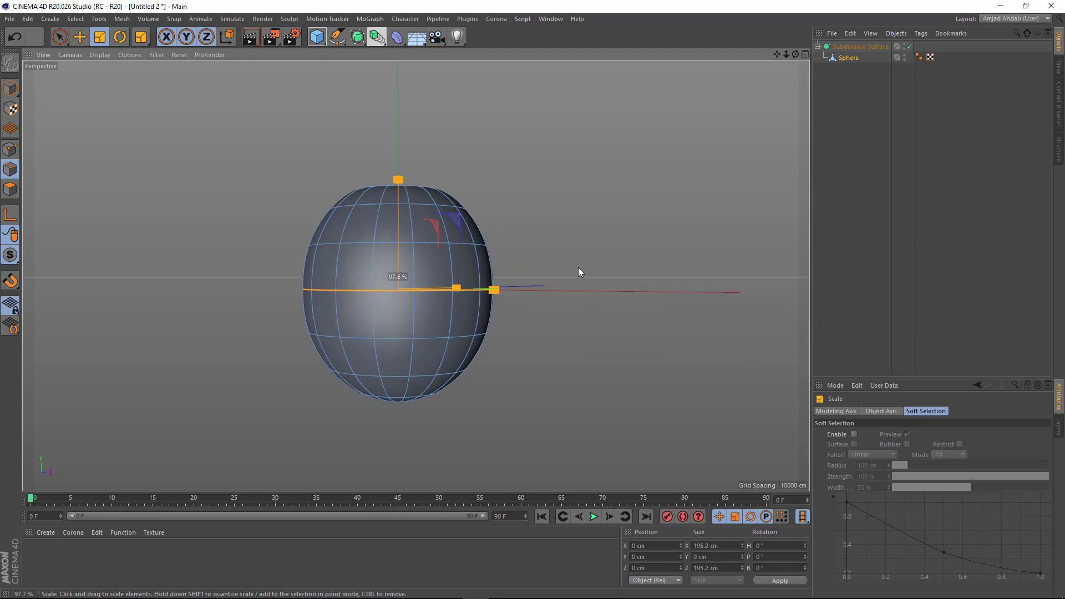
mouse_move(463, 250)
mouse_down()
mouse_move(576, 218)
mouse_move(428, 205)
mouse_move(618, 221)
mouse_move(408, 335)
mouse_move(394, 332)
mouse_move(577, 368)
mouse_up()
double_click(395, 334)
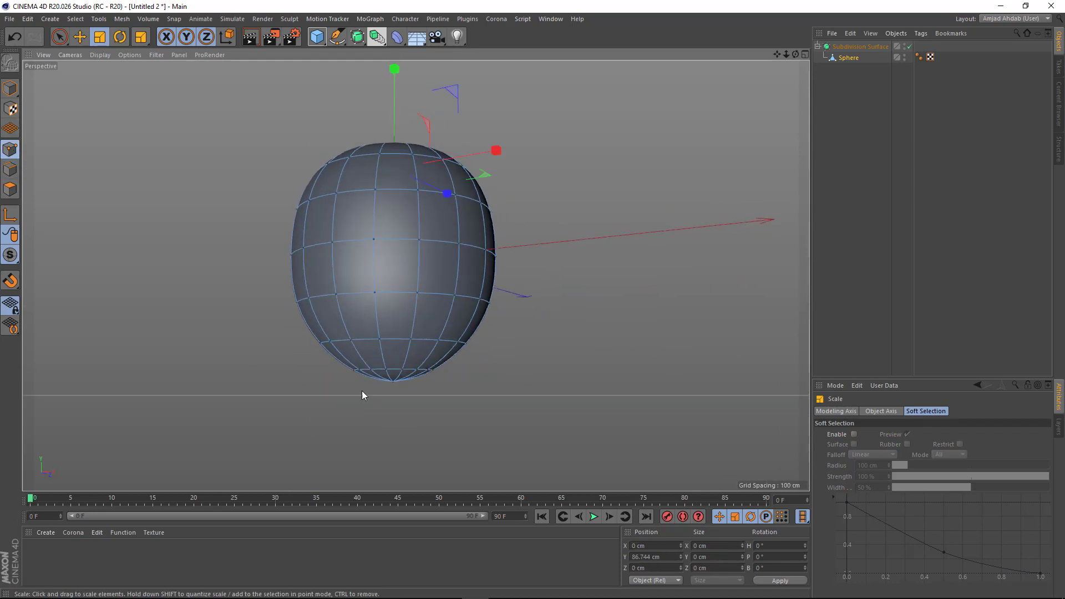
key(e)
mouse_move(393, 281)
alt+mouse_down()
mouse_move(383, 109)
mouse_move(387, 244)
alt+mouse_up()
Add a Loop/Path Cut around the top pole and slide it close to the pole.
click(380, 274)
click(364, 114)
right_click(364, 114)
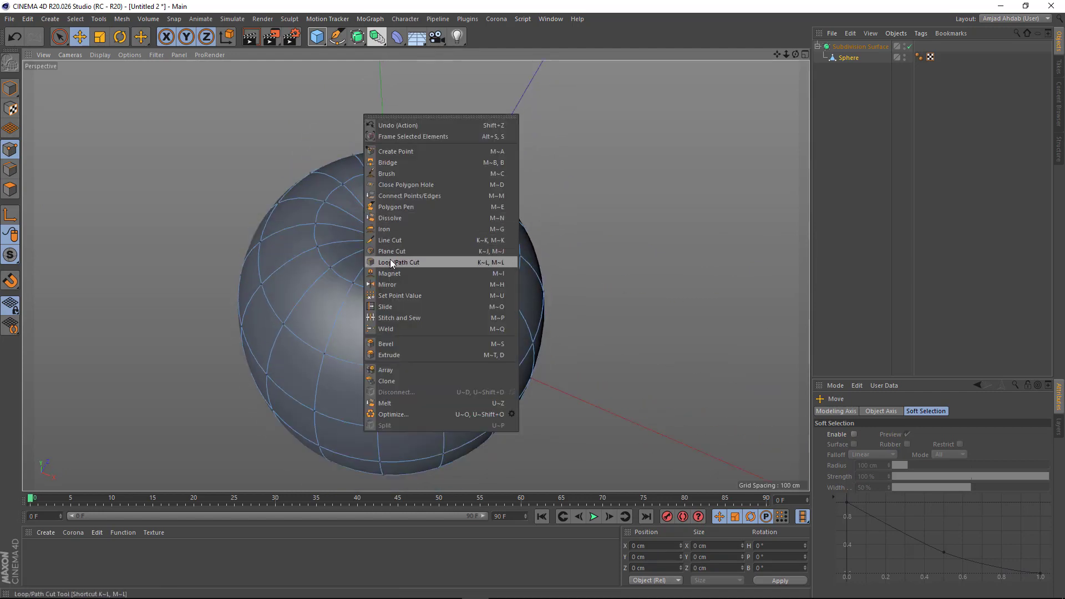
click(391, 261)
click(417, 245)
scroll(408, 204, up, 3)
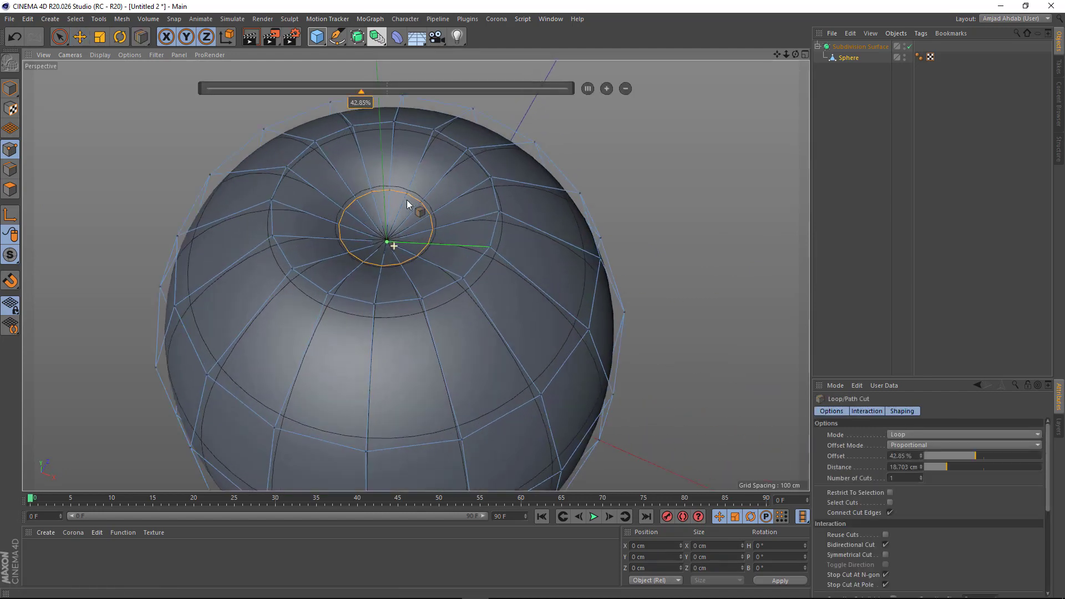
mouse_move(408, 204)
mouse_down()
mouse_move(391, 244)
mouse_move(357, 198)
mouse_move(311, 189)
mouse_up()
Select the top pole polygons and pull them up along Y into a stalk.
key(e)
click(10, 189)
key(space)
mouse_move(347, 243)
alt+mouse_down()
mouse_move(384, 281)
mouse_move(381, 234)
alt+mouse_up()
click(393, 248)
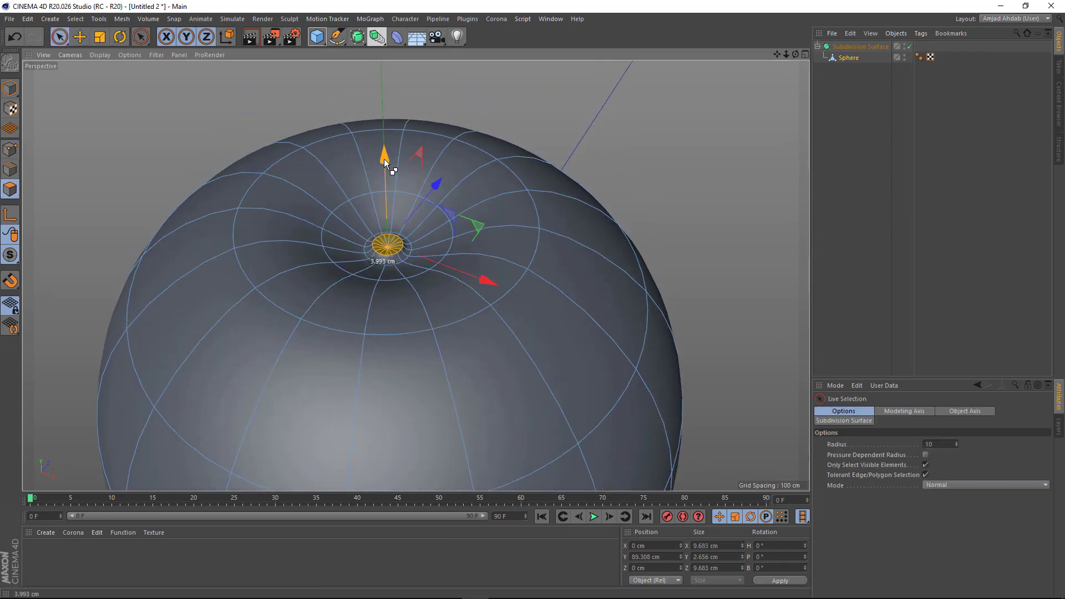
scroll(370, 271, down, 2)
drag(383, 195, 373, 117)
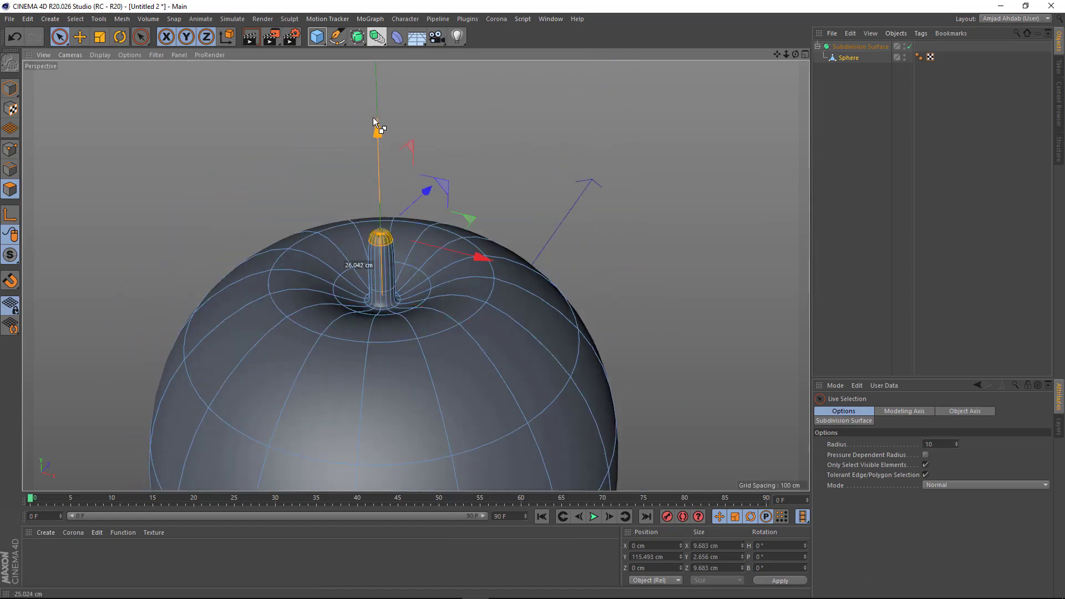
Lengthen the stalk further upward into a long, thin stem.
scroll(341, 244, down, 3)
scroll(368, 257, down, 2)
key(e)
mouse_move(378, 186)
mouse_down()
mouse_move(373, 73)
mouse_move(372, 127)
mouse_up()
alt+drag(377, 286, 376, 88)
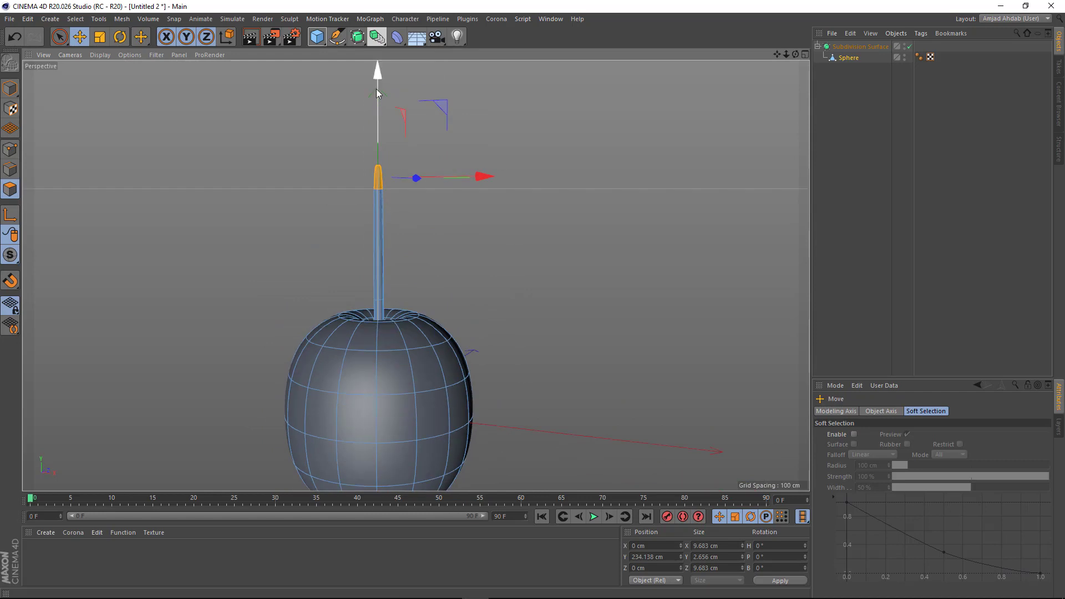
drag(381, 177, 381, 75)
Add a loop cut on the stalk and rotate its top polygon to start the bend.
right_click(426, 244)
click(454, 277)
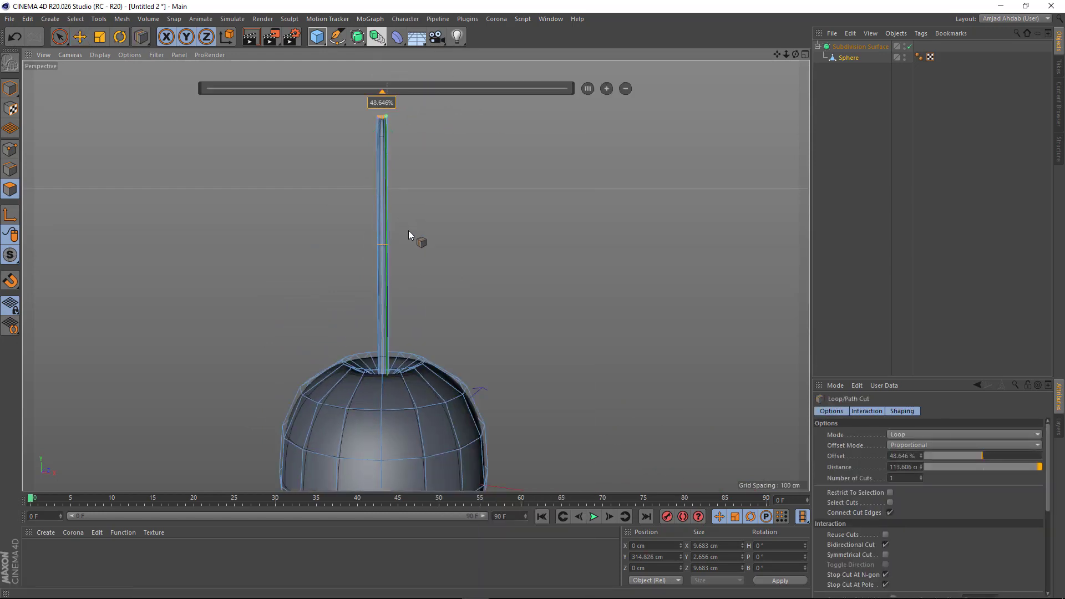
click(408, 231)
key(e)
key(r)
mouse_move(478, 109)
mouse_down()
mouse_move(474, 125)
mouse_move(490, 128)
mouse_up()
key(e)
Rotate a mid-stalk edge loop to curve the stalk.
scroll(401, 385, up, 2)
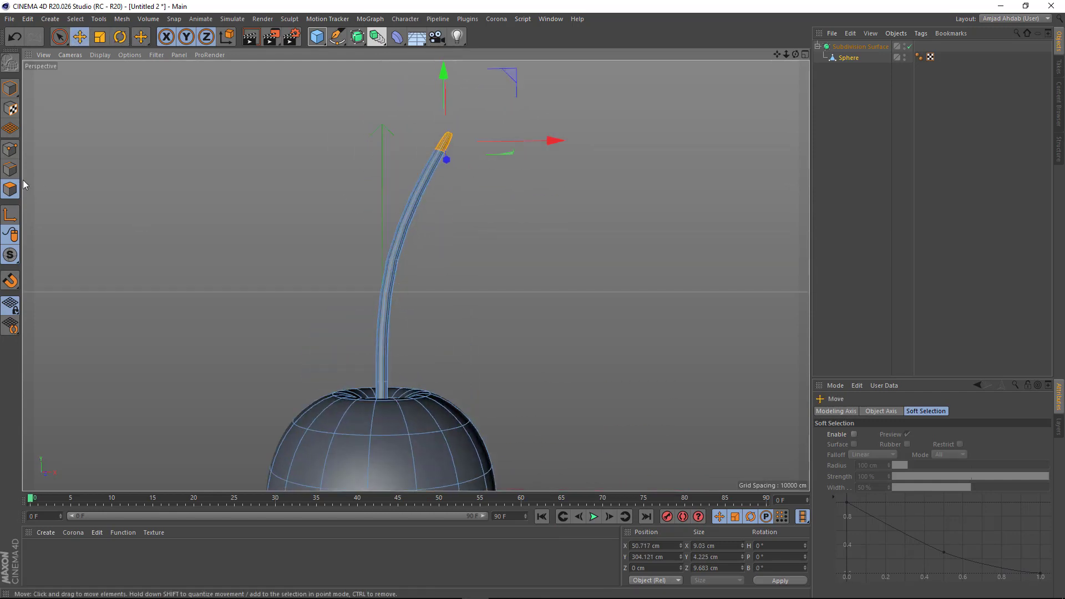
scroll(388, 249, up, 3)
double_click(389, 249)
key(r)
mouse_move(484, 215)
mouse_down()
mouse_move(453, 240)
mouse_move(498, 248)
mouse_up()
Thin the upper stalk by scaling a higher edge loop smaller.
key(t)
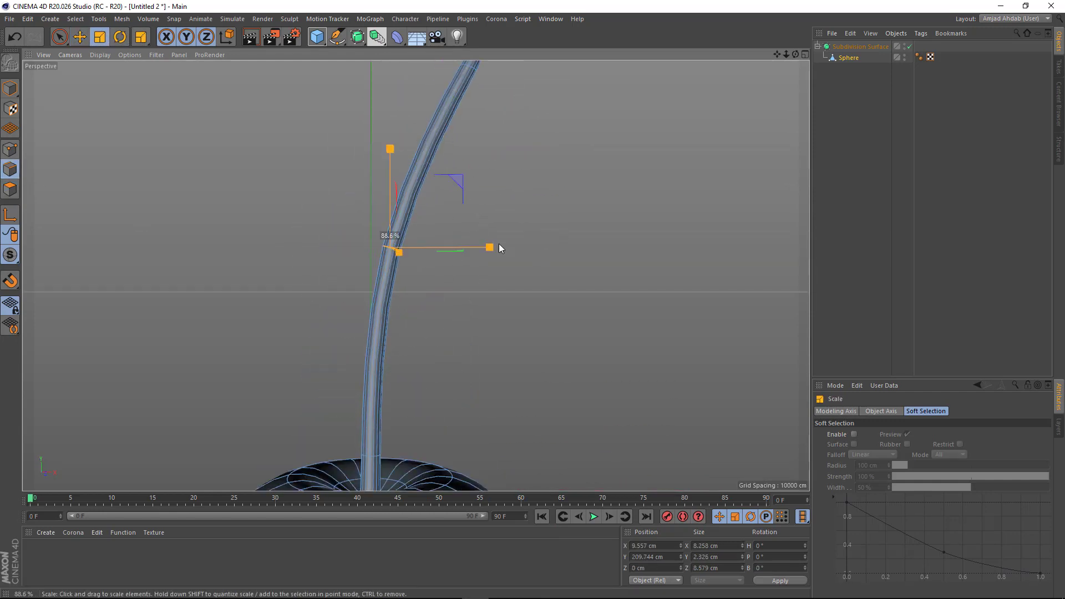
scroll(453, 271, up, 1)
scroll(418, 301, up, 1)
scroll(383, 351, up, 3)
double_click(382, 349)
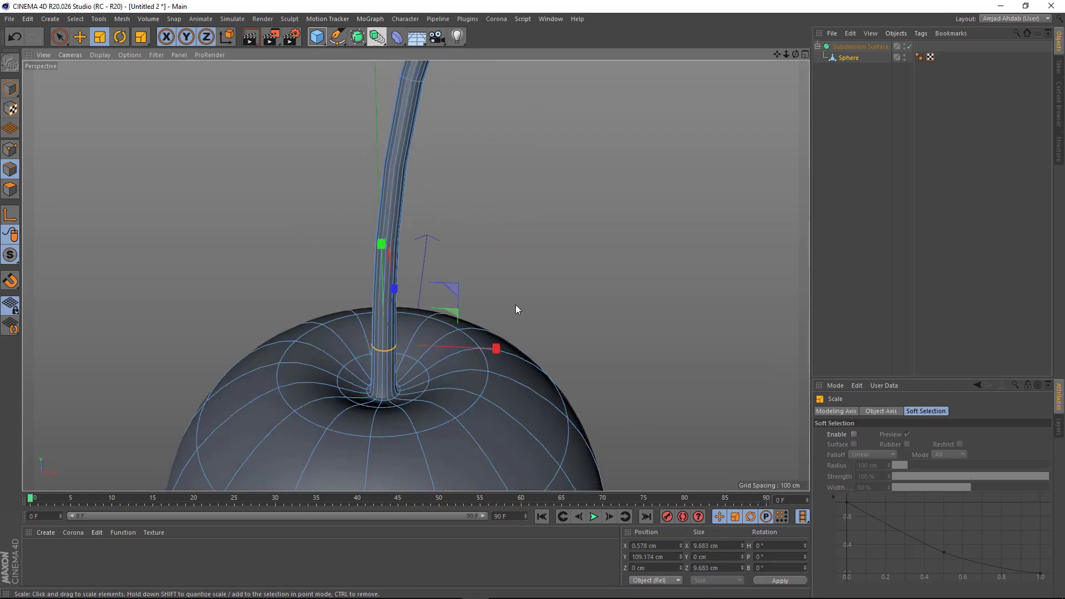
double_click(387, 400)
scroll(387, 400, up, 3)
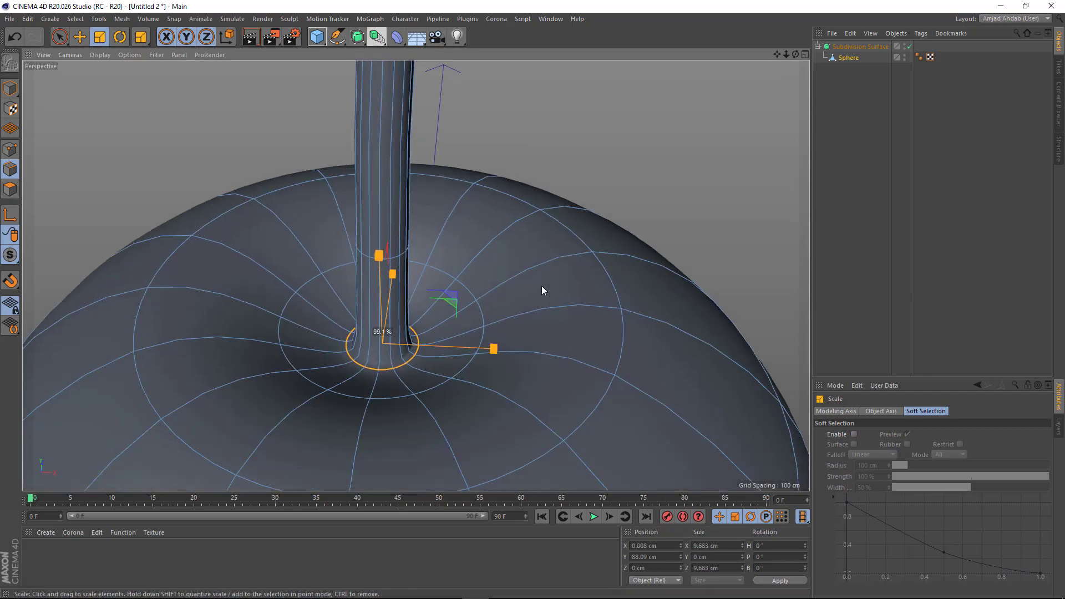
double_click(388, 257)
drag(570, 215, 454, 222)
Select the loop near the stalk tip and apply a modelling command to it.
scroll(342, 196, down, 3)
alt+drag(341, 195, 411, 266)
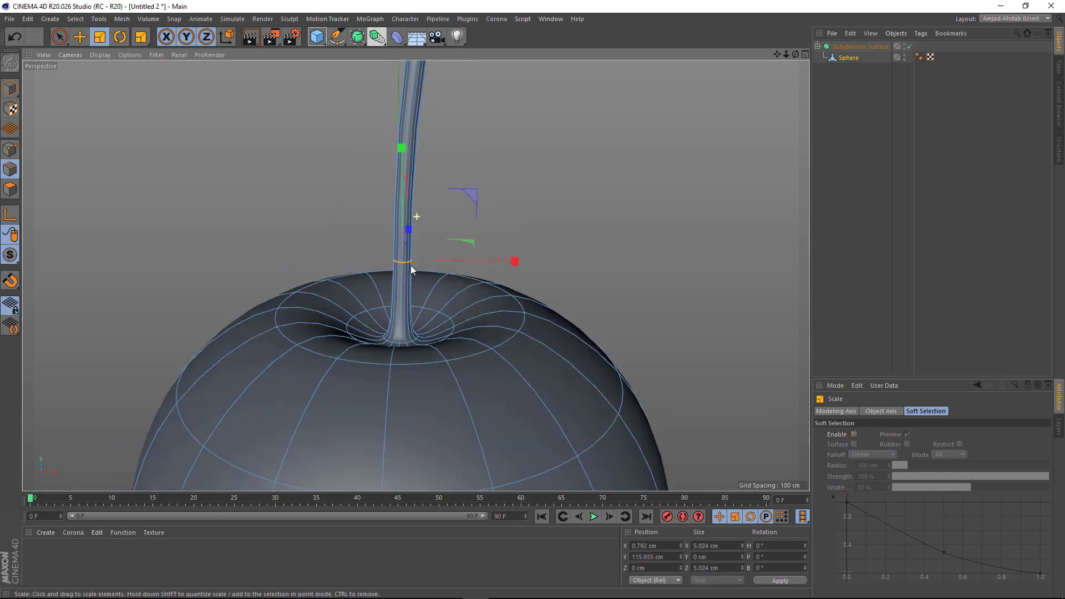
scroll(434, 261, down, 2)
scroll(419, 214, up, 2)
double_click(417, 213)
scroll(367, 338, down, 2)
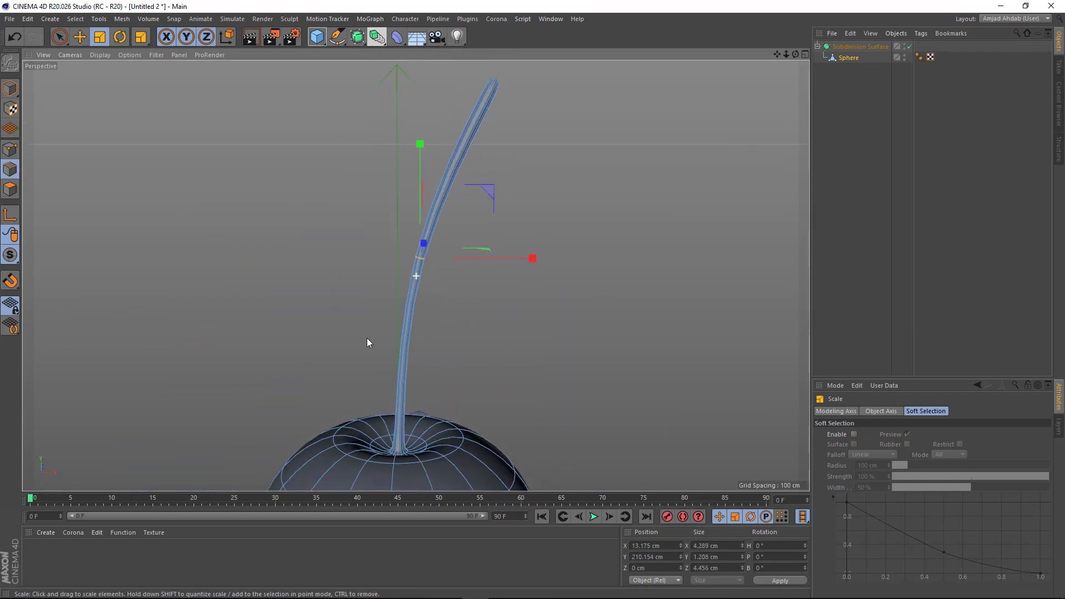
scroll(388, 377, down, 2)
scroll(458, 165, up, 3)
double_click(458, 166)
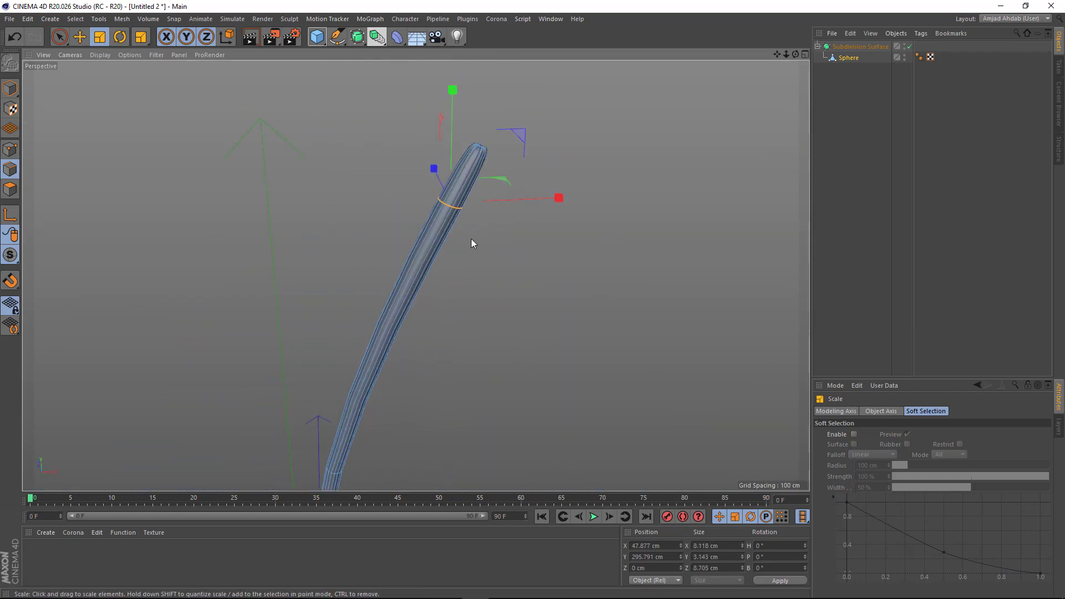
right_click(551, 151)
click(574, 309)
Nudge the stalk's tip point slightly in Points mode.
key(e)
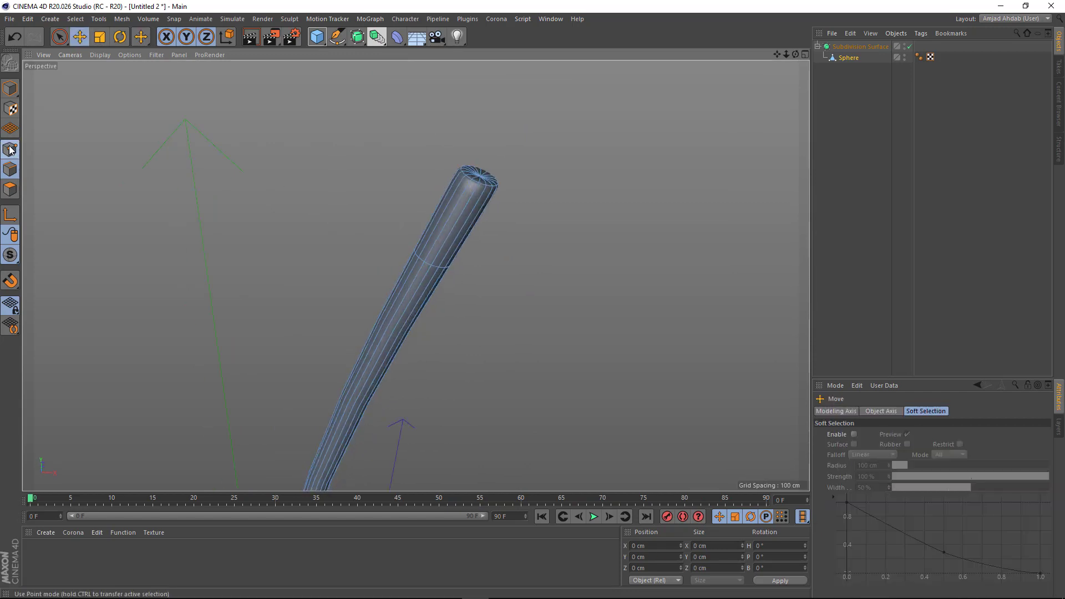
click(10, 150)
click(836, 411)
scroll(476, 153, up, 3)
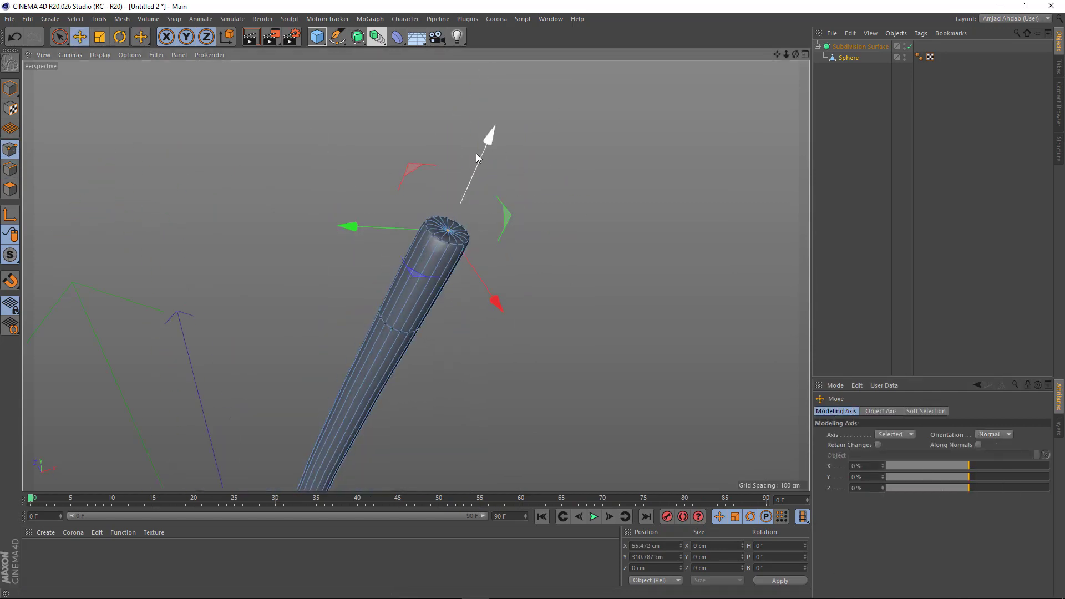
drag(476, 157, 476, 170)
right_click(548, 148)
key(Escape)
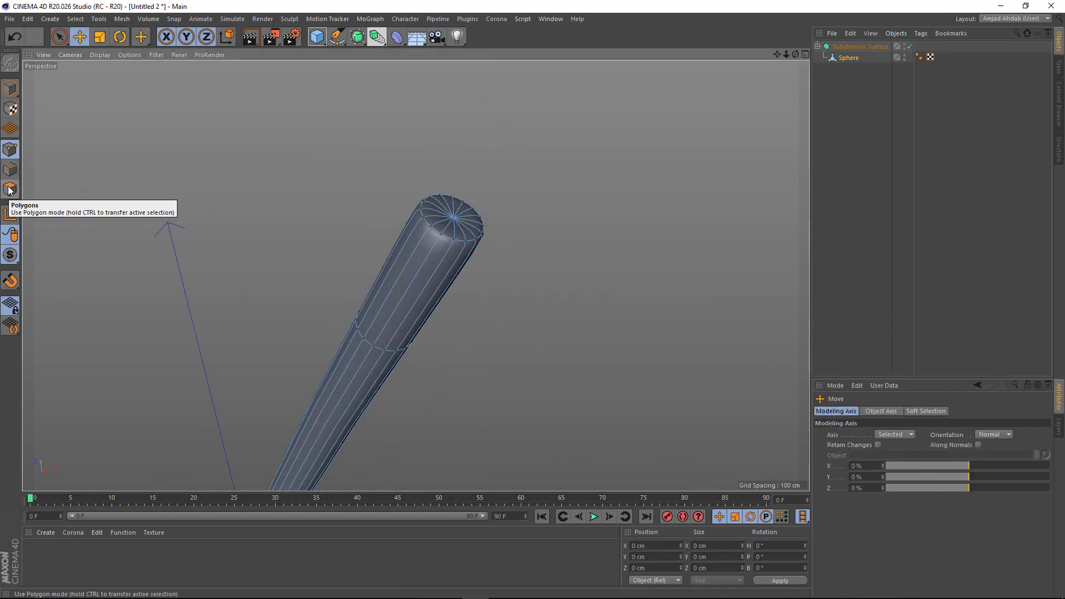
Scale the tip cap's edge loop smaller to give the stalk a narrowed, rounded tip.
click(10, 190)
scroll(347, 276, up, 2)
click(10, 169)
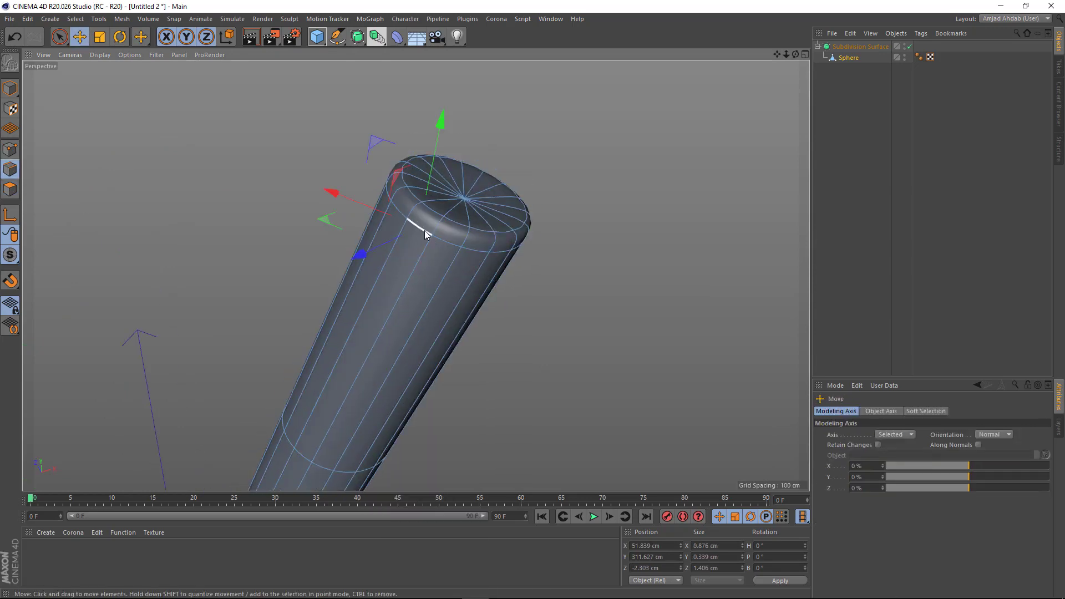
double_click(424, 231)
alt+drag(674, 268, 434, 218)
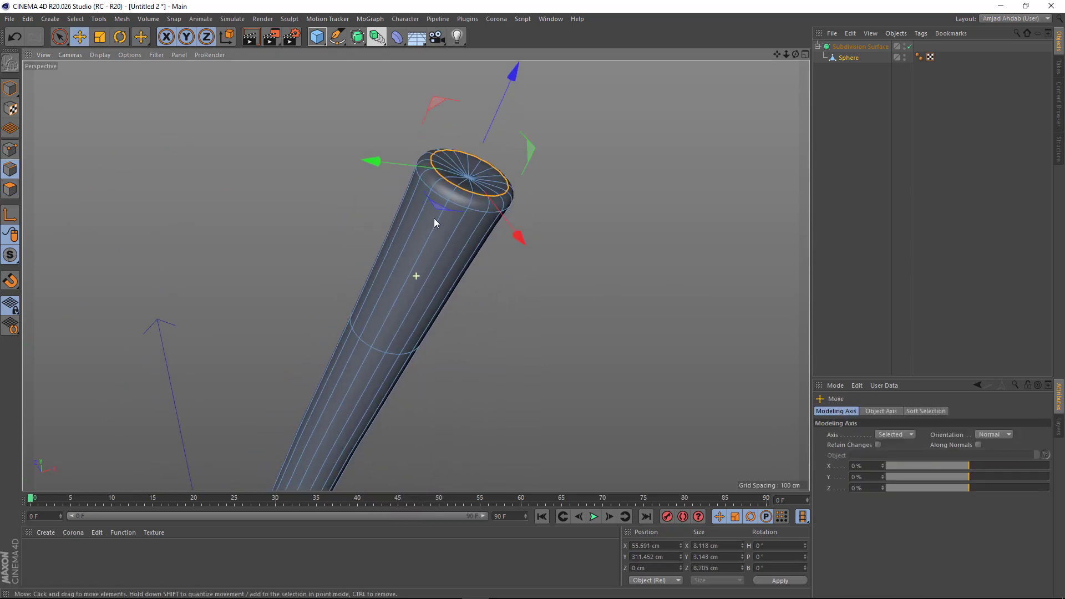
scroll(388, 354, down, 4)
key(t)
mouse_move(500, 218)
mouse_down()
mouse_move(359, 301)
mouse_move(443, 209)
mouse_up()
key(e)
mouse_move(447, 262)
alt+mouse_down()
mouse_move(427, 395)
mouse_move(416, 274)
mouse_move(429, 404)
mouse_move(421, 312)
alt+mouse_up()
scroll(431, 295, up, 3)
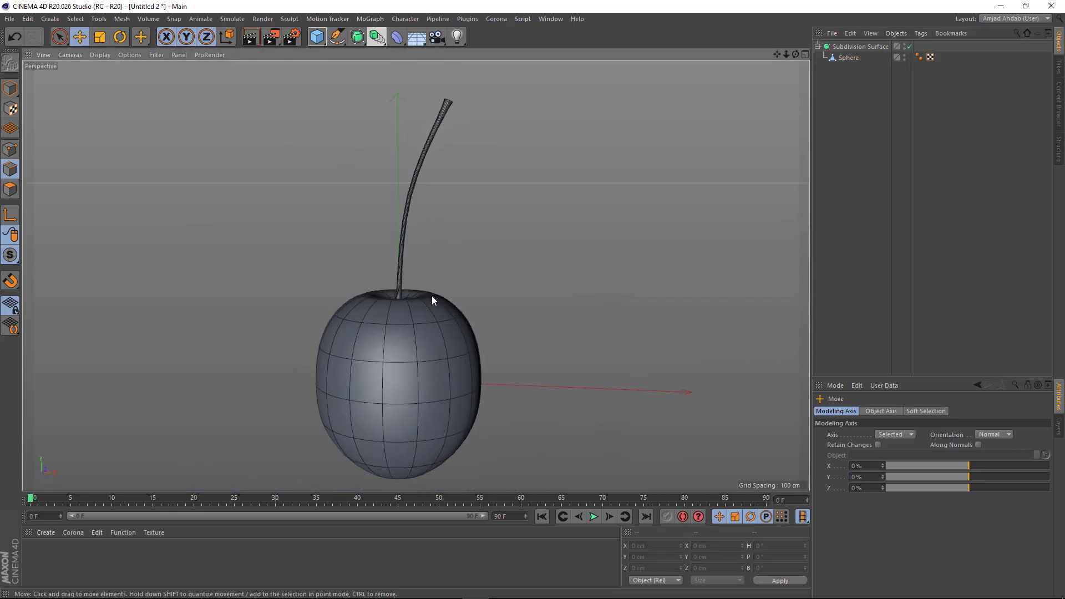
Create a green material and apply it to the sphere.
double_click(55, 554)
click(952, 530)
mouse_move(952, 542)
mouse_down()
mouse_move(1006, 545)
mouse_move(986, 554)
mouse_up()
drag(35, 552, 847, 64)
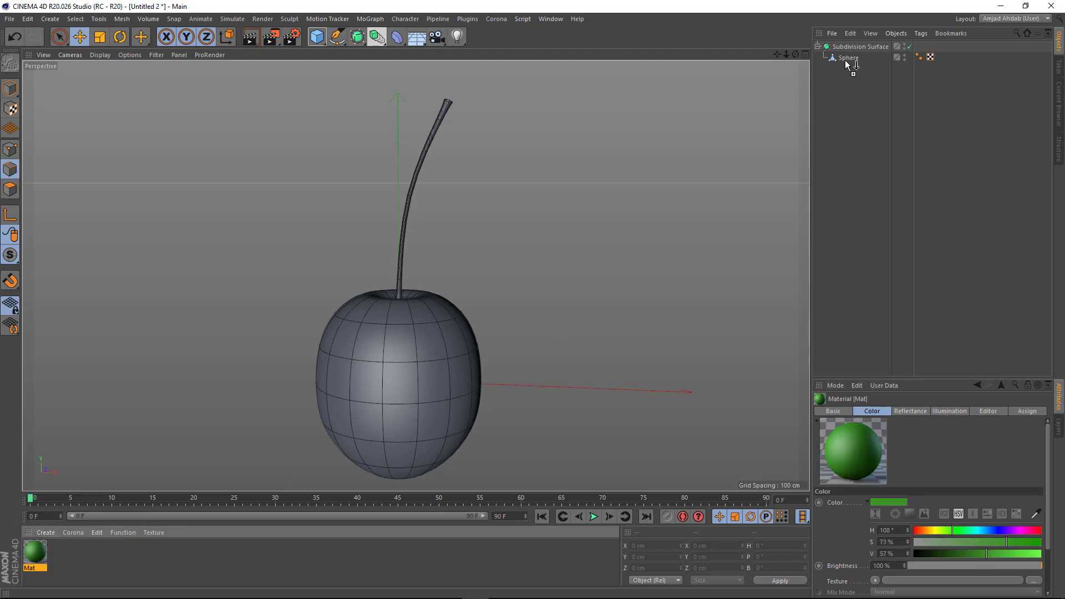
click(849, 58)
Rectangle-select the upper stem polygons in Polygon mode.
scroll(435, 194, up, 2)
scroll(445, 175, up, 2)
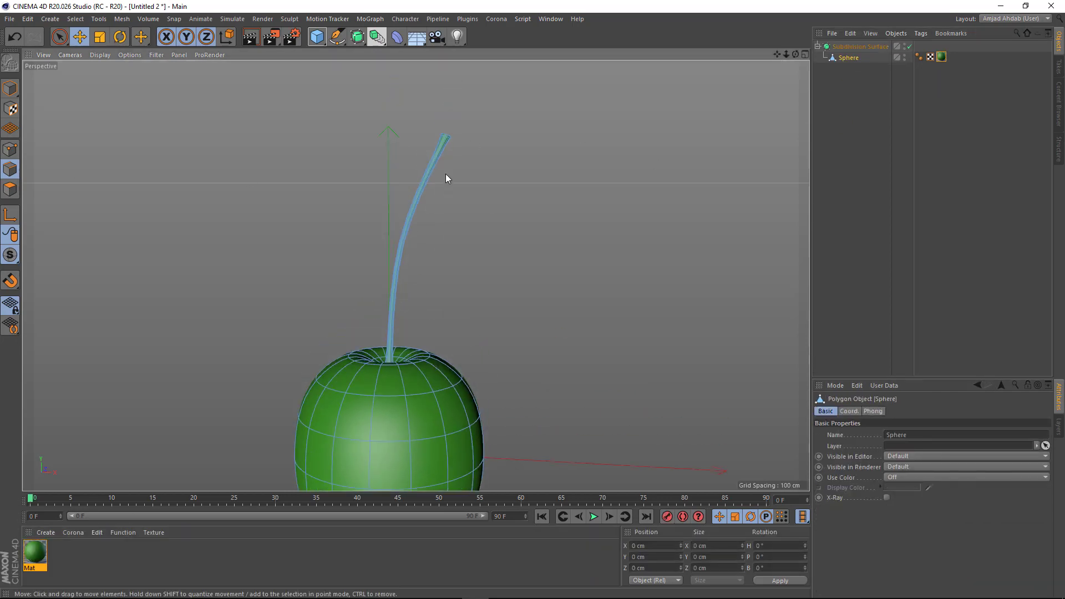
mouse_move(417, 212)
alt+mouse_down()
mouse_move(430, 155)
mouse_move(531, 225)
alt+mouse_up()
key(0)
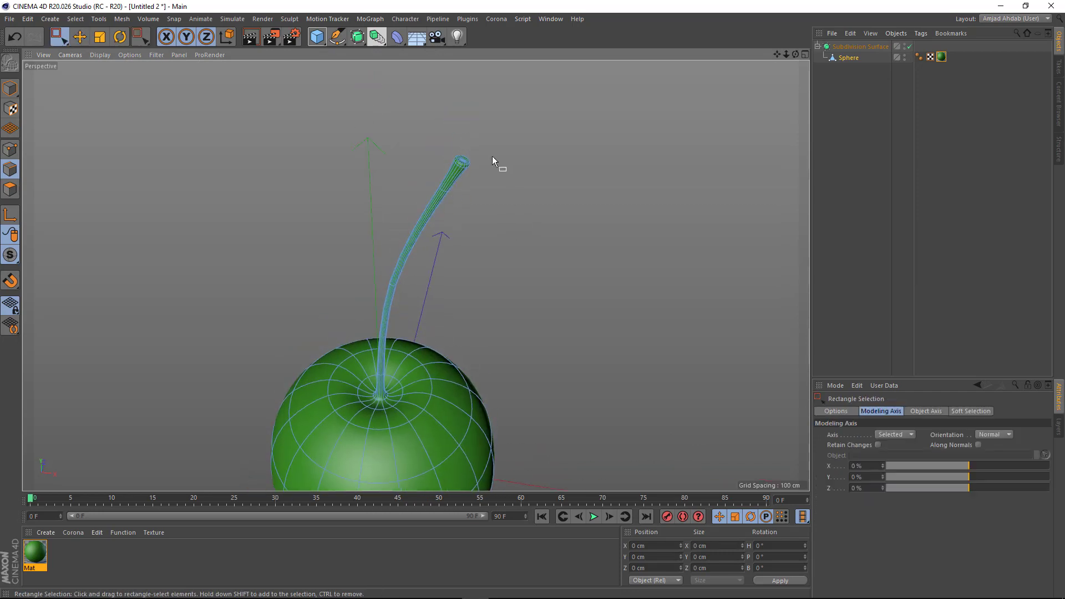
click(10, 189)
mouse_move(520, 118)
mouse_down()
mouse_move(383, 298)
mouse_move(464, 181)
mouse_up()
mouse_move(298, 367)
alt+mouse_down()
mouse_move(644, 221)
mouse_move(401, 325)
alt+mouse_up()
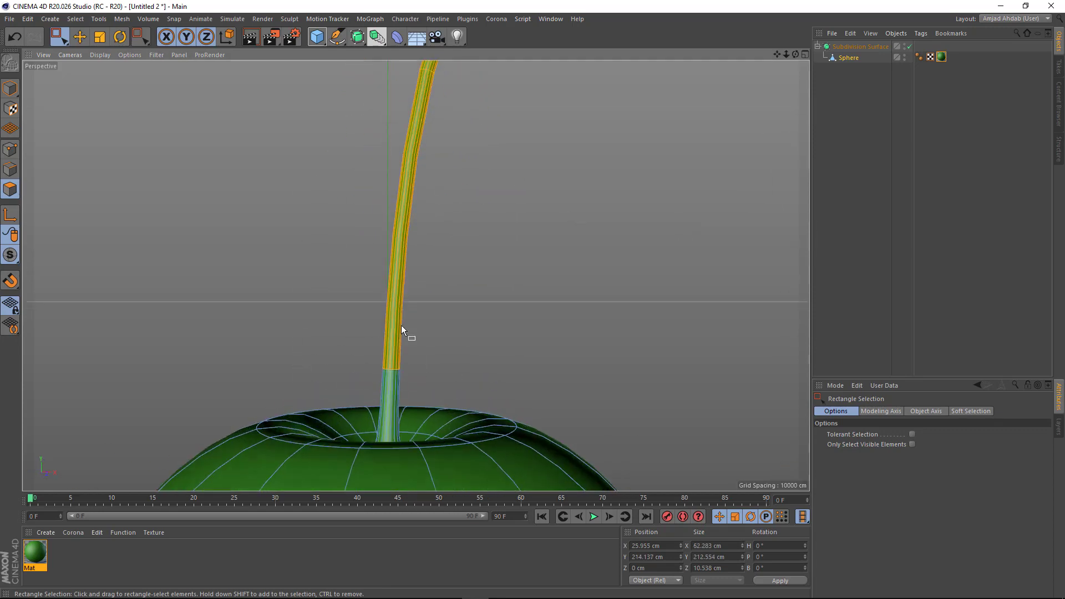
scroll(404, 325, up, 3)
Ring-select the stem base and save the stem polygons with Select > Set Selection.
right_click(356, 205)
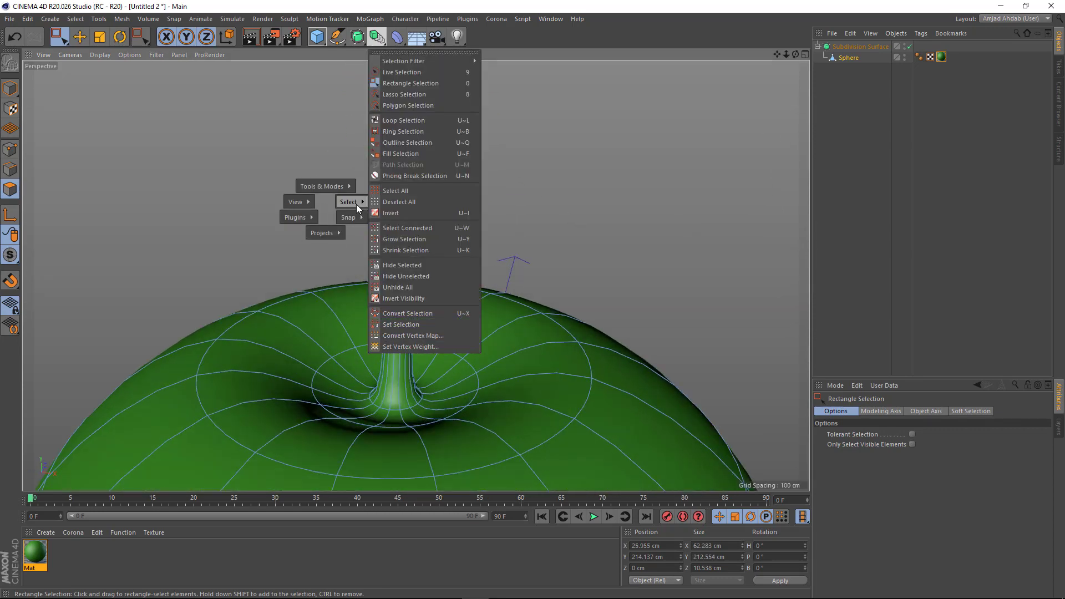
click(390, 140)
shift+click(382, 388)
scroll(377, 386, down, 5)
scroll(314, 352, down, 3)
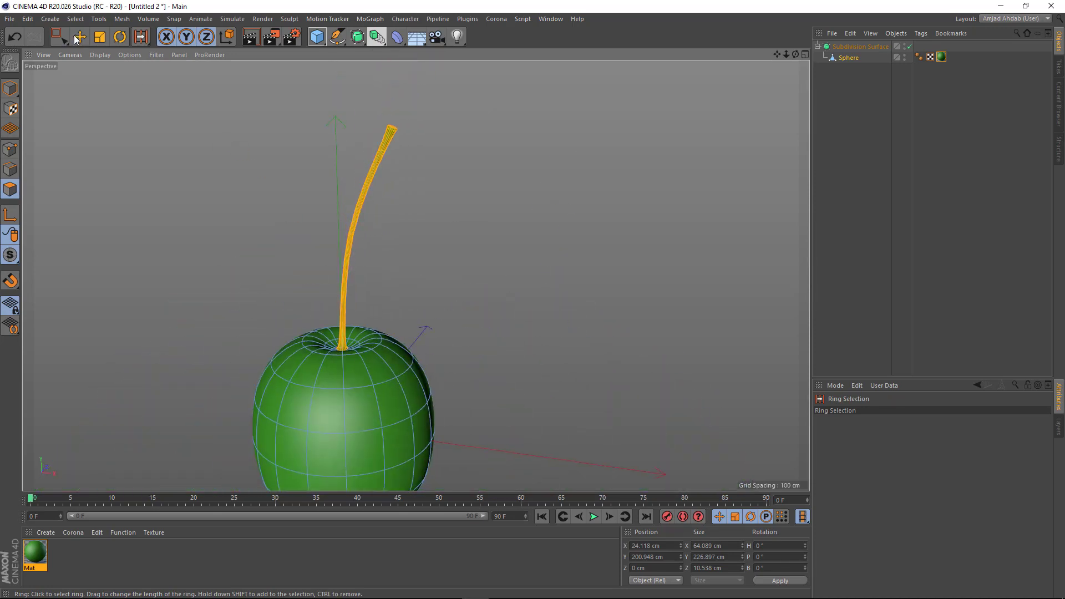
click(75, 19)
click(111, 272)
Create Mat.1 and tint its colour dark brown.
double_click(216, 555)
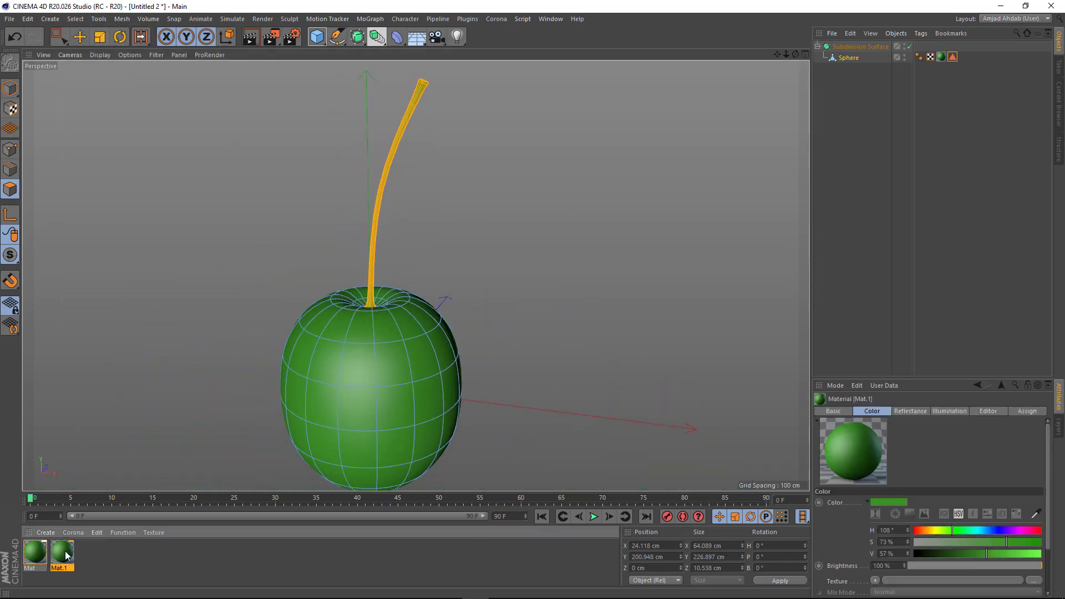
double_click(62, 553)
click(361, 142)
drag(446, 165, 390, 165)
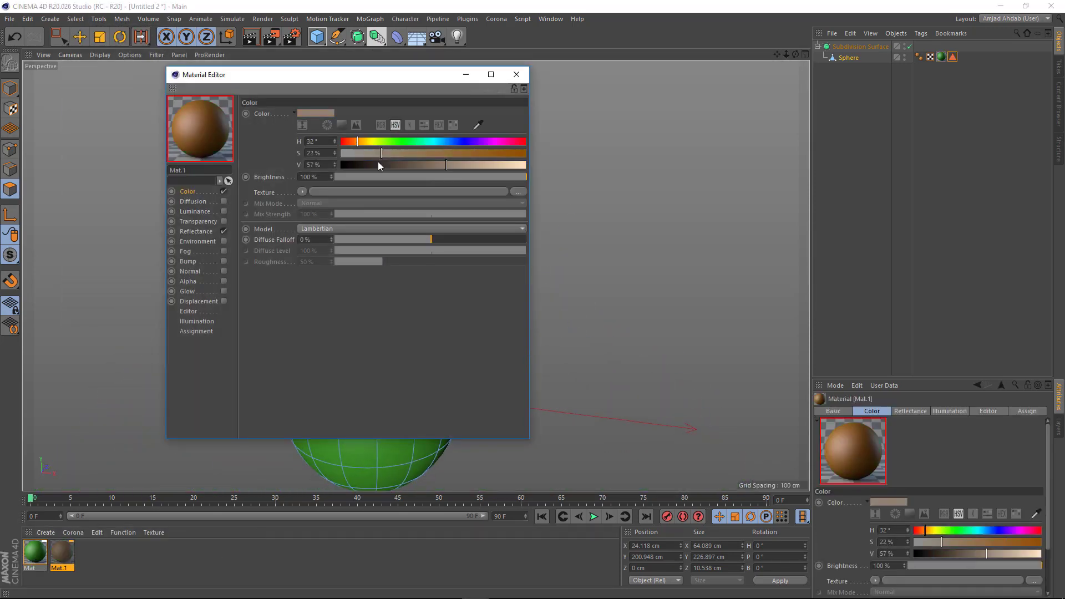
drag(476, 154, 387, 153)
click(516, 73)
Apply Mat.1 to Sphere, limited to the saved stem selection tag.
drag(62, 553, 367, 388)
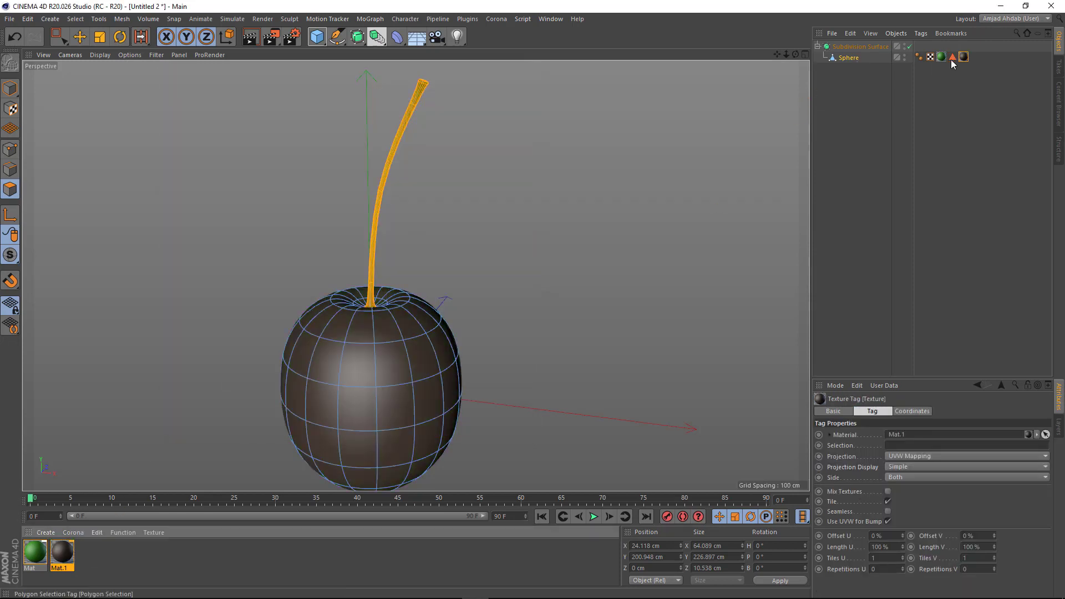
drag(953, 56, 915, 446)
click(226, 214)
click(10, 88)
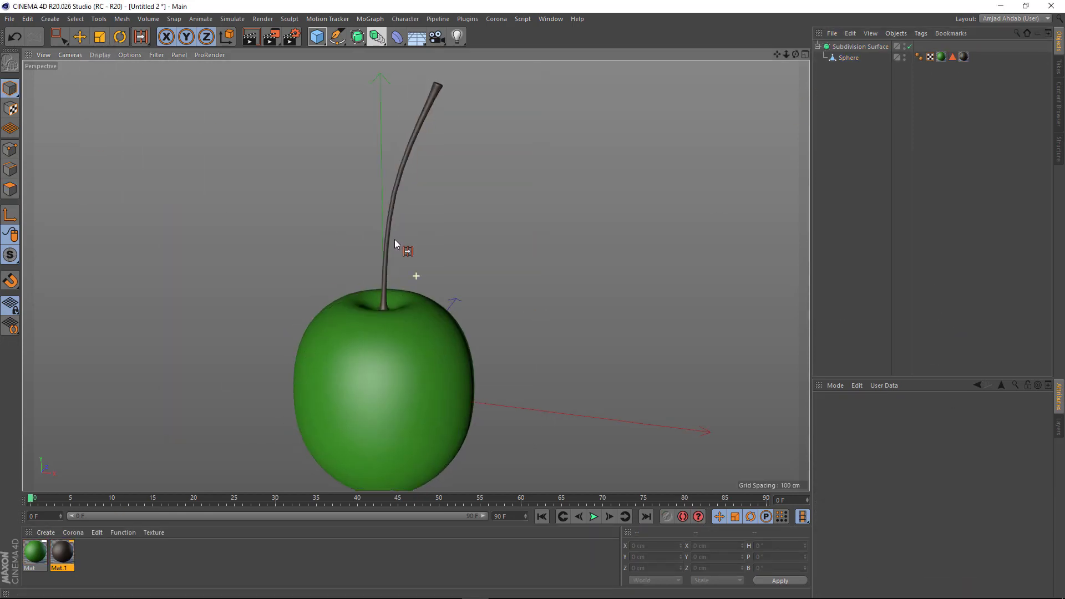
Box-select the sphere's lower polygons and move them down to elongate the fruit.
key(e)
scroll(408, 332, down, 3)
mouse_move(408, 332)
alt+mouse_down()
mouse_move(203, 245)
mouse_move(218, 304)
mouse_move(302, 321)
mouse_move(501, 328)
mouse_move(440, 303)
alt+mouse_up()
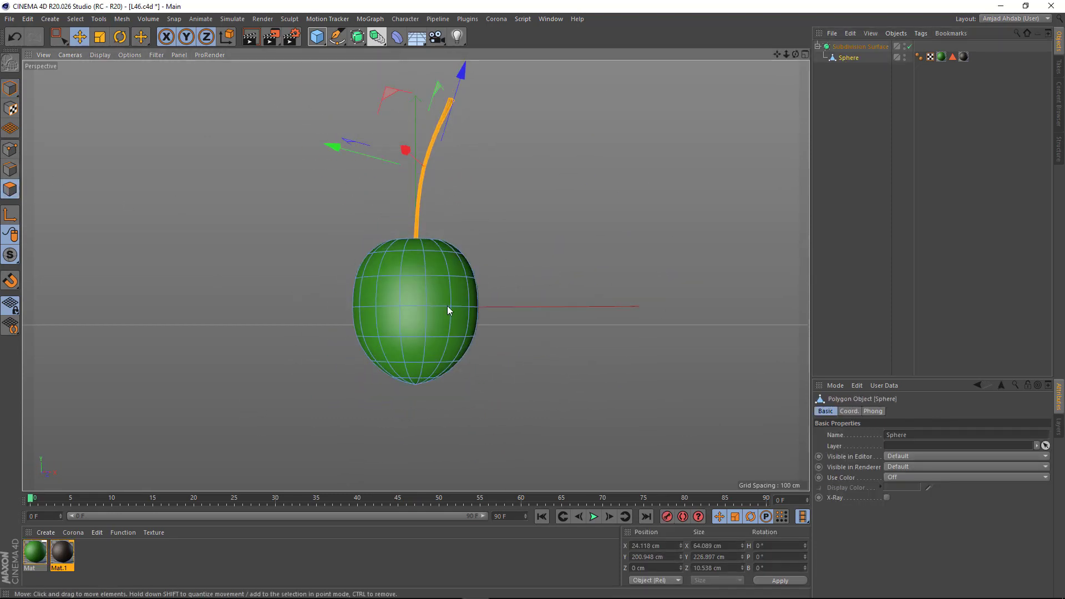
key(0)
drag(322, 380, 532, 302)
drag(419, 408, 408, 401)
drag(320, 451, 530, 355)
alt+drag(447, 355, 418, 429)
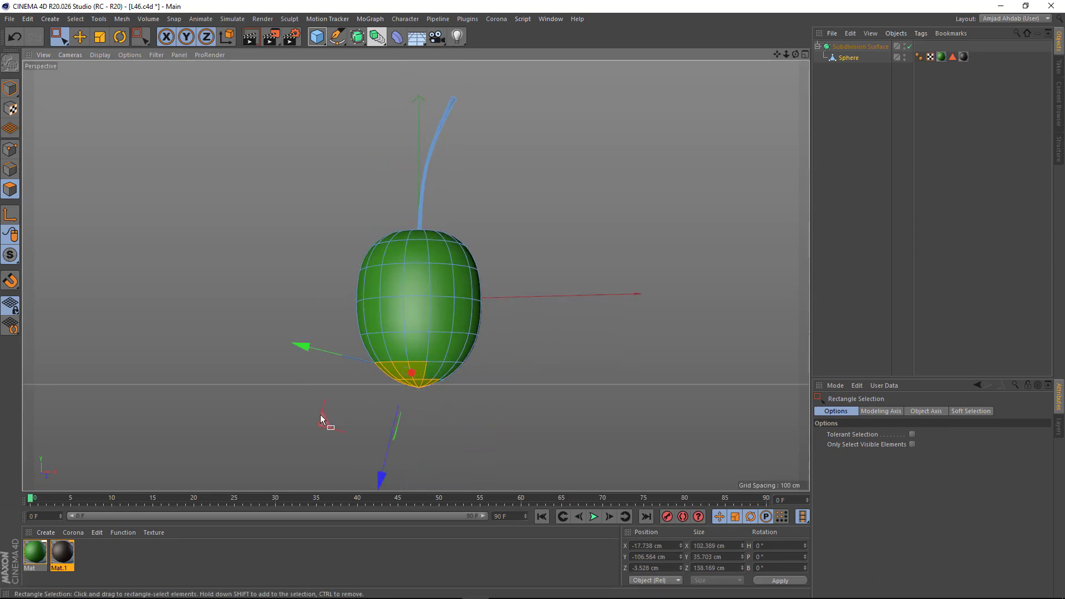
alt+drag(321, 420, 418, 415)
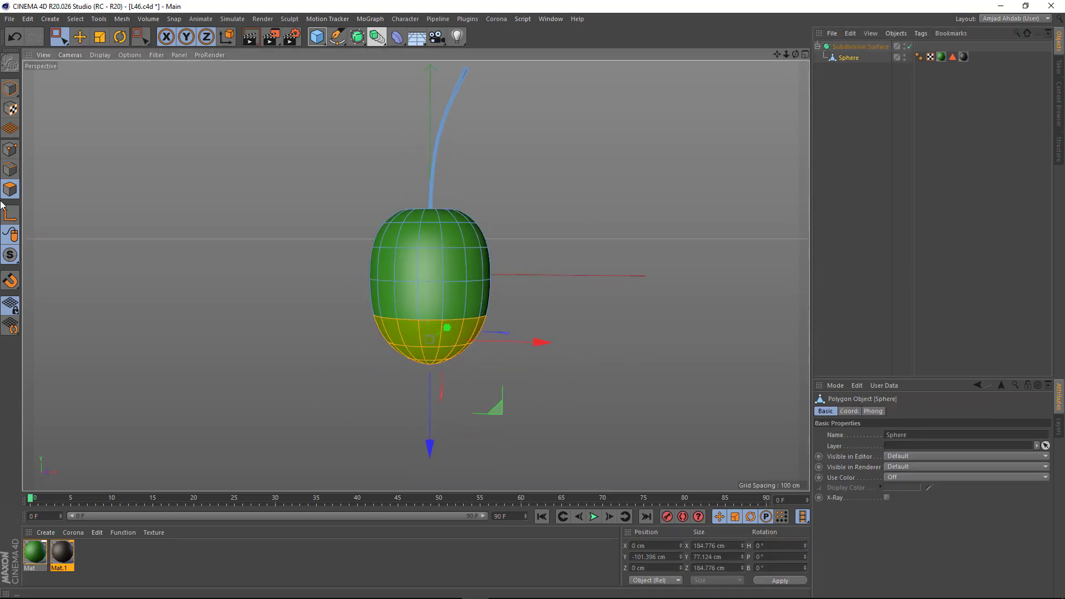
Widen the fruit's middle edge loop to about 201 cm with the Scale tool.
key(t)
double_click(444, 283)
drag(543, 307, 614, 317)
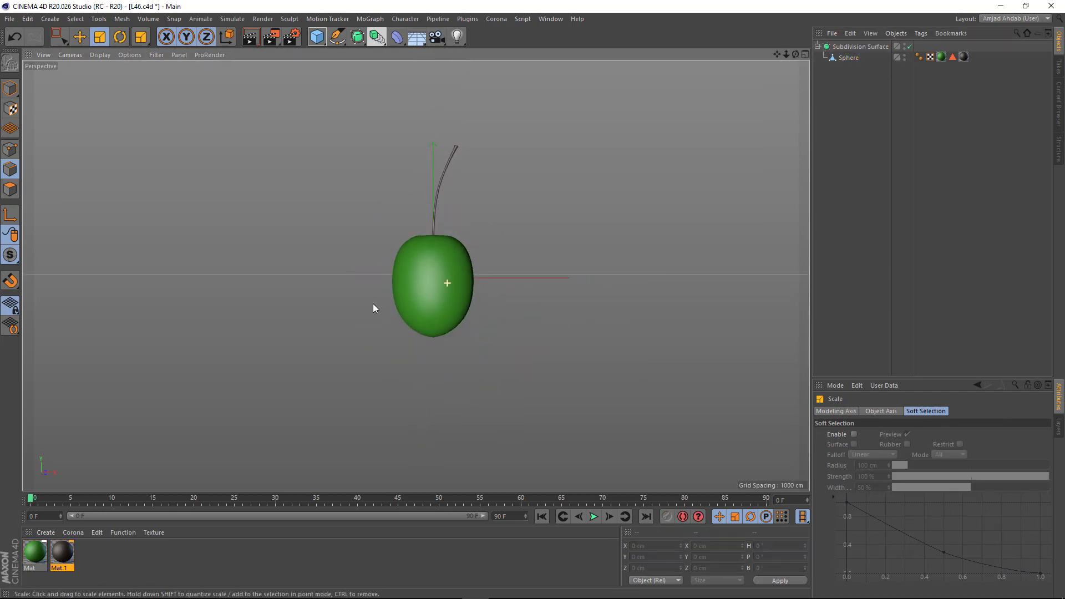
mouse_move(373, 304)
alt+mouse_down()
mouse_move(512, 445)
mouse_move(582, 351)
mouse_move(428, 335)
mouse_move(528, 303)
alt+mouse_up()
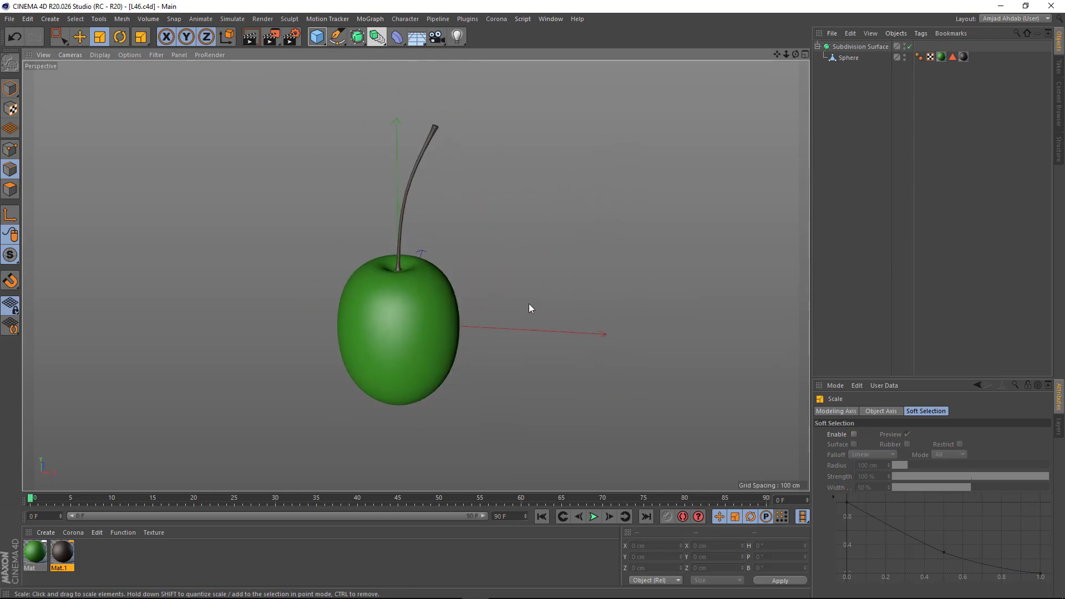
Add a Cylinder and stretch it into a long, thin shape.
key(e)
drag(317, 37, 504, 54)
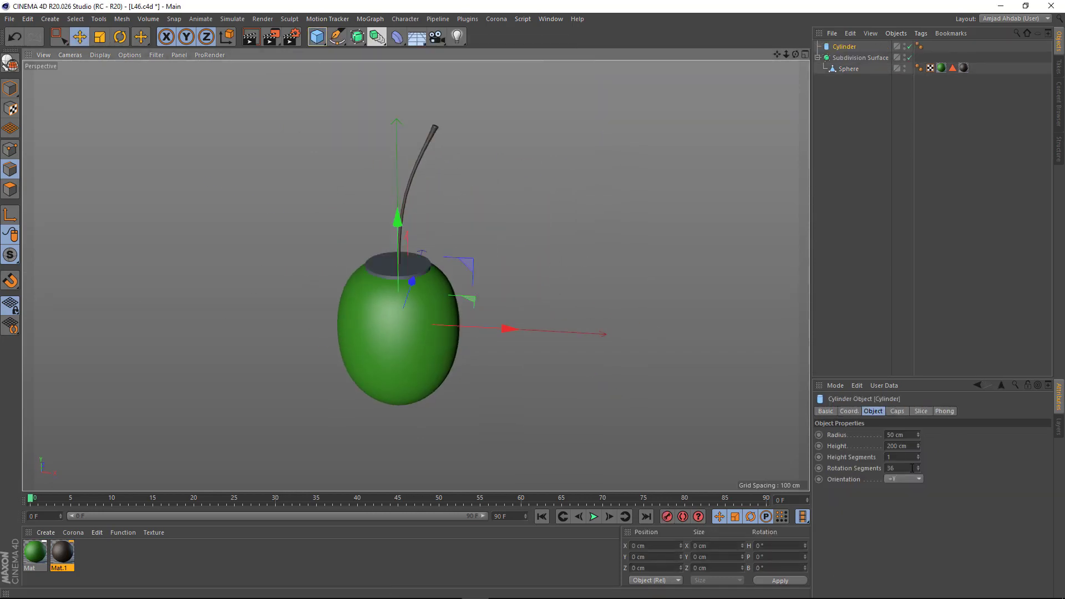
mouse_move(443, 277)
alt+mouse_down()
mouse_move(488, 266)
mouse_move(501, 247)
mouse_move(477, 248)
mouse_move(485, 105)
mouse_move(424, 243)
mouse_move(460, 272)
mouse_move(342, 244)
mouse_move(455, 379)
mouse_move(417, 251)
mouse_move(502, 145)
mouse_move(451, 212)
mouse_move(621, 207)
mouse_move(640, 196)
mouse_move(602, 261)
mouse_move(665, 222)
alt+mouse_up()
key(r)
key(e)
Thicken the cylinder's radius, show mesh lines, and set 8 rotation segments.
click(840, 49)
drag(918, 435, 918, 427)
alt+drag(314, 217, 461, 185)
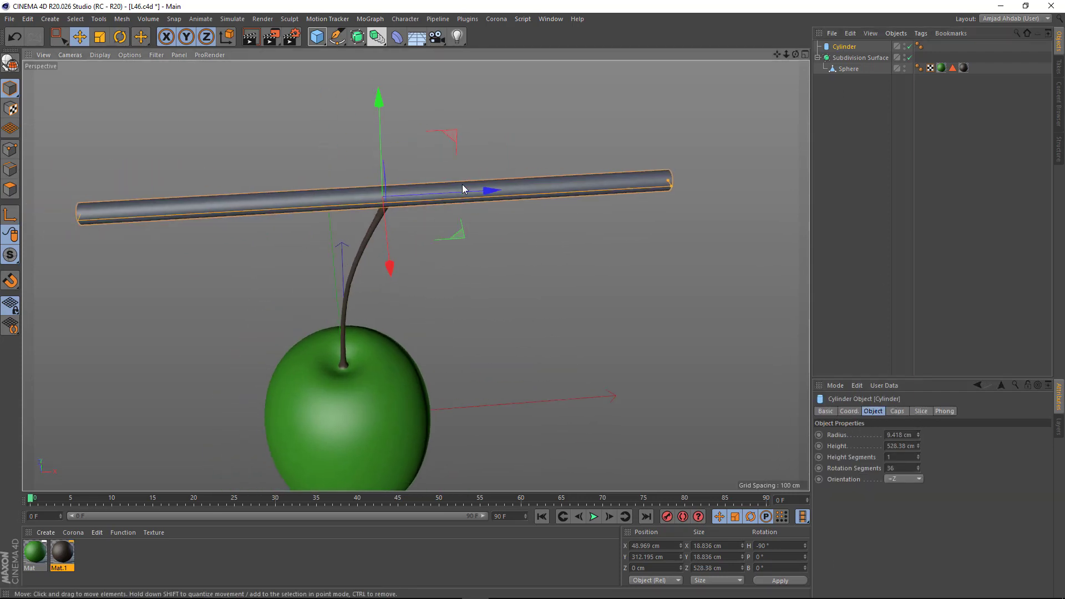
click(98, 54)
click(111, 73)
click(100, 55)
click(128, 161)
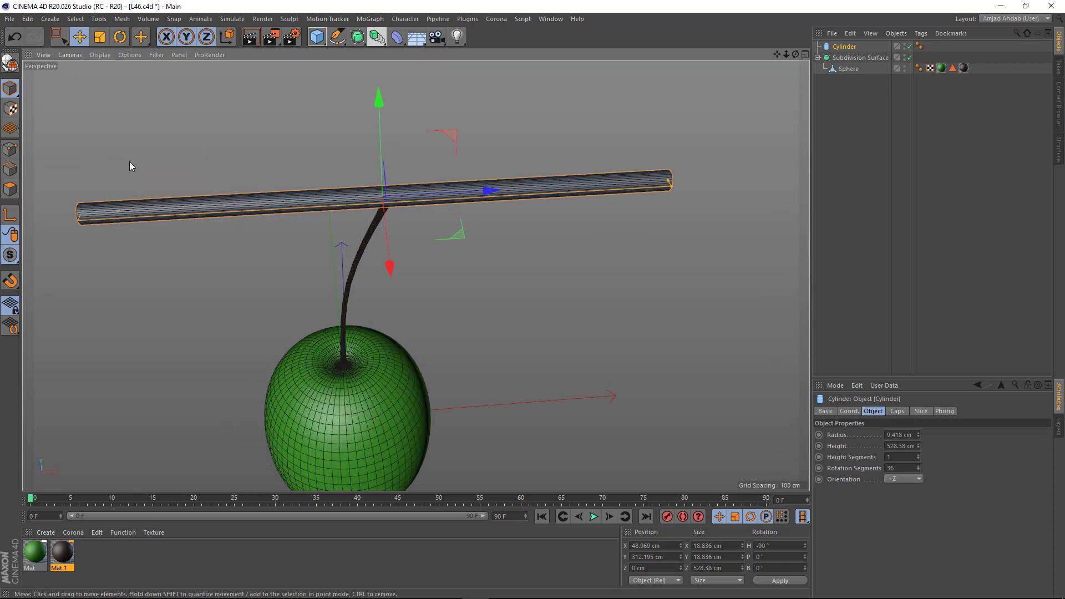
double_click(898, 468)
text(8)
key(Return)
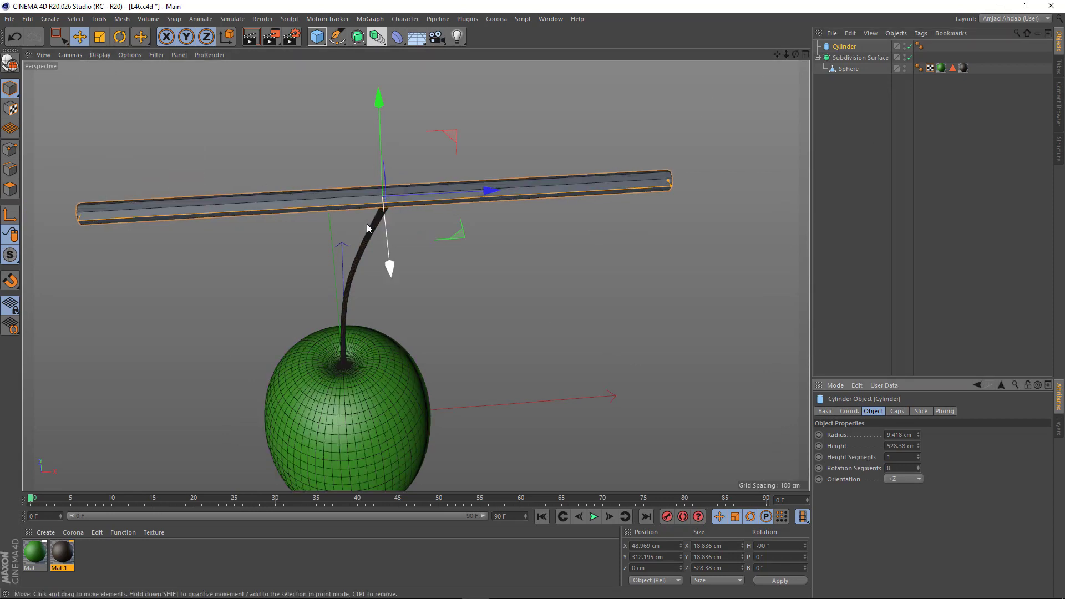
Make the cylinder editable and optimize it to merge duplicate points.
key(c)
click(10, 149)
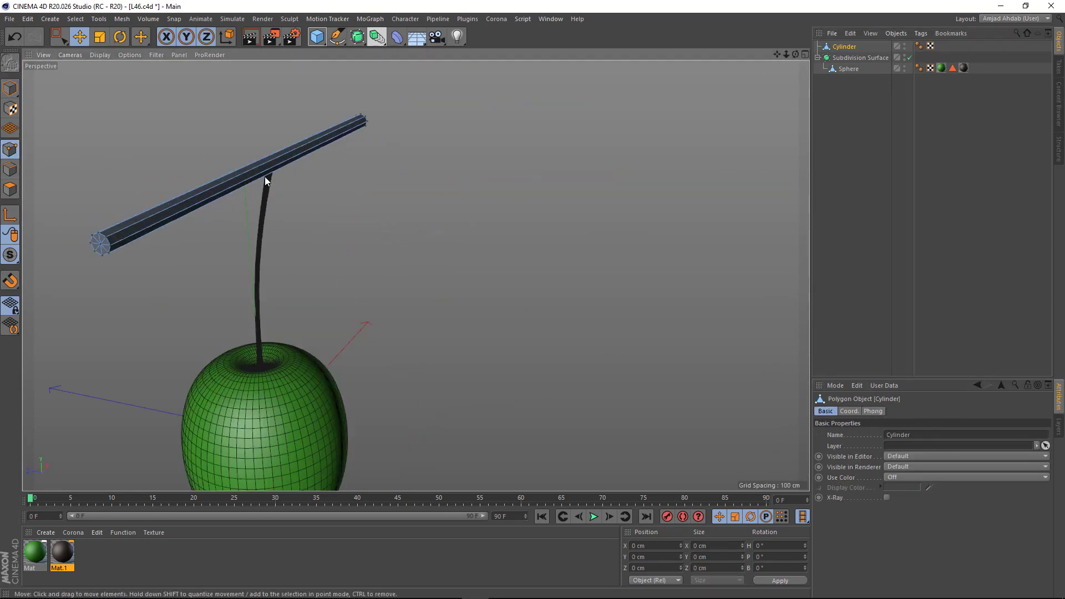
mouse_move(264, 176)
alt+mouse_down()
mouse_move(252, 195)
mouse_move(257, 154)
alt+mouse_up()
right_click(258, 154)
click(281, 455)
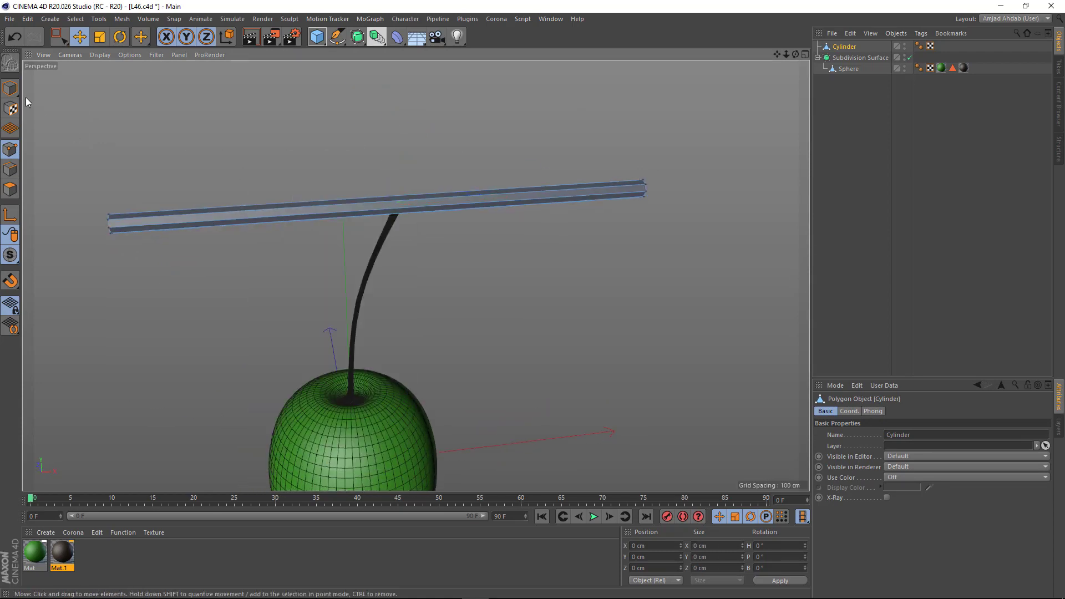
click(10, 89)
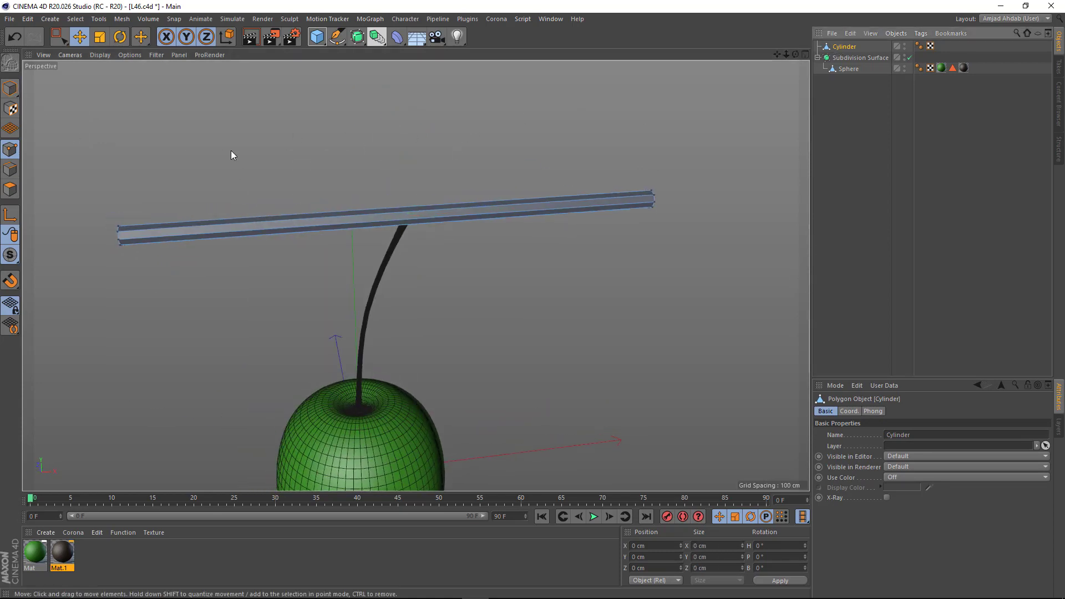
Loop-cut the tube's middle and lower that edge loop to bend the tube.
click(10, 188)
right_click(351, 127)
click(379, 264)
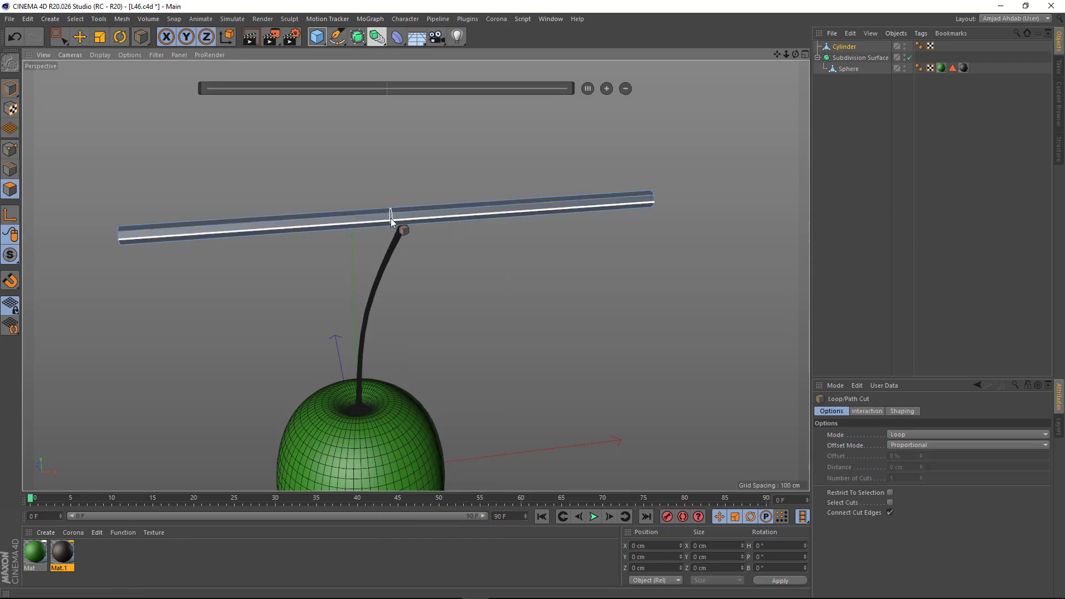
click(391, 221)
key(e)
click(10, 169)
double_click(364, 212)
drag(364, 212, 358, 147)
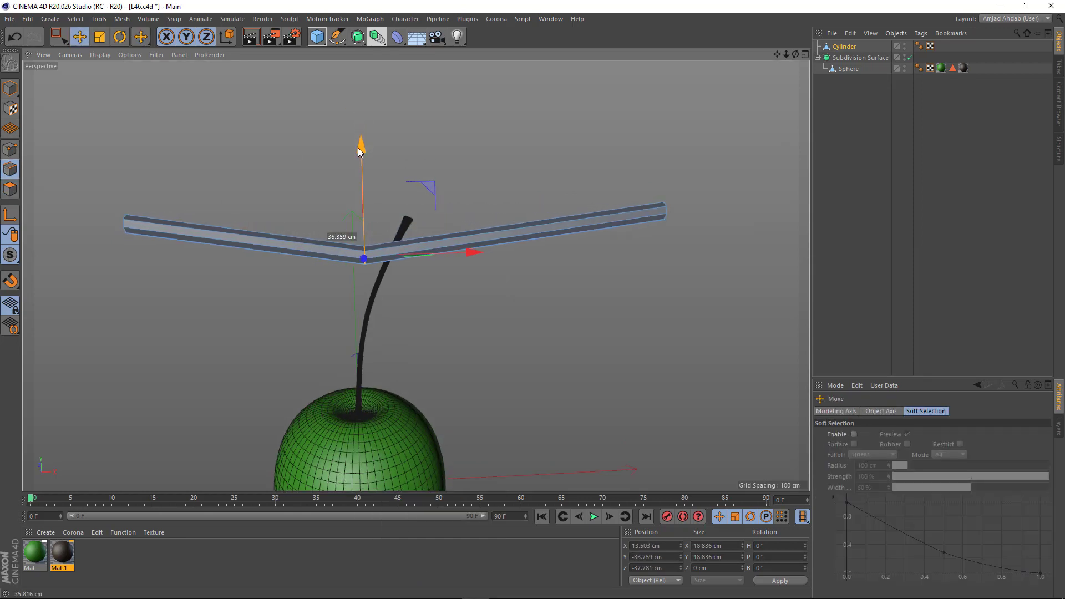
Select an end edge loop and put the tube under a Subdivision Surface.
key(0)
drag(696, 150, 672, 180)
mouse_move(599, 275)
alt+mouse_down()
mouse_move(673, 83)
mouse_move(496, 222)
mouse_move(483, 290)
mouse_move(311, 261)
alt+mouse_up()
drag(222, 261, 195, 191)
mouse_move(195, 140)
alt+mouse_down()
mouse_move(439, 204)
mouse_move(363, 190)
mouse_move(309, 109)
alt+mouse_up()
click(357, 36)
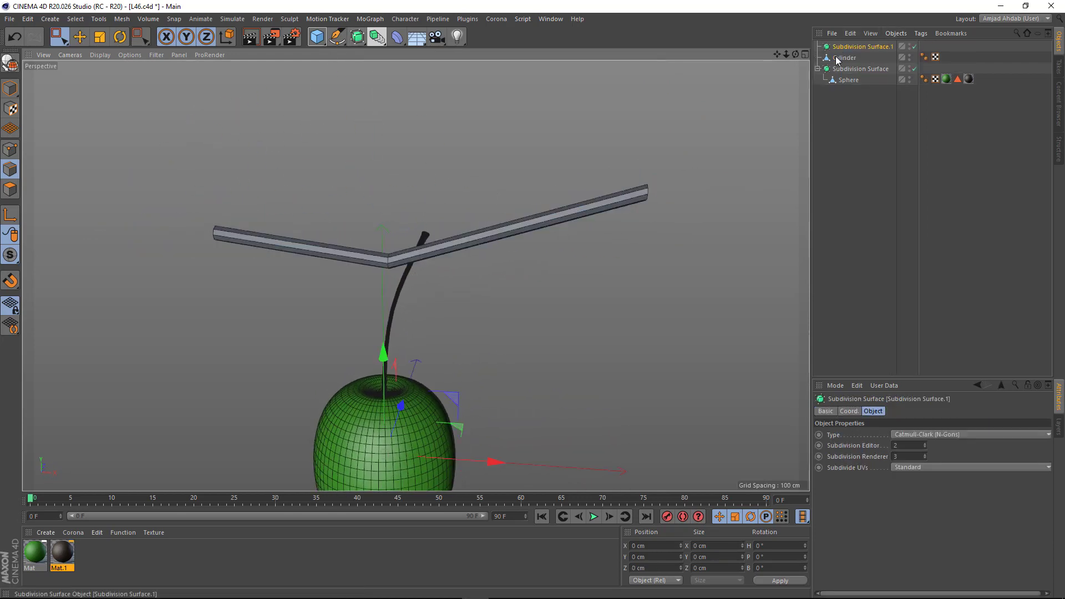
drag(837, 59, 854, 46)
Scale up the tube's right end edge loop.
key(t)
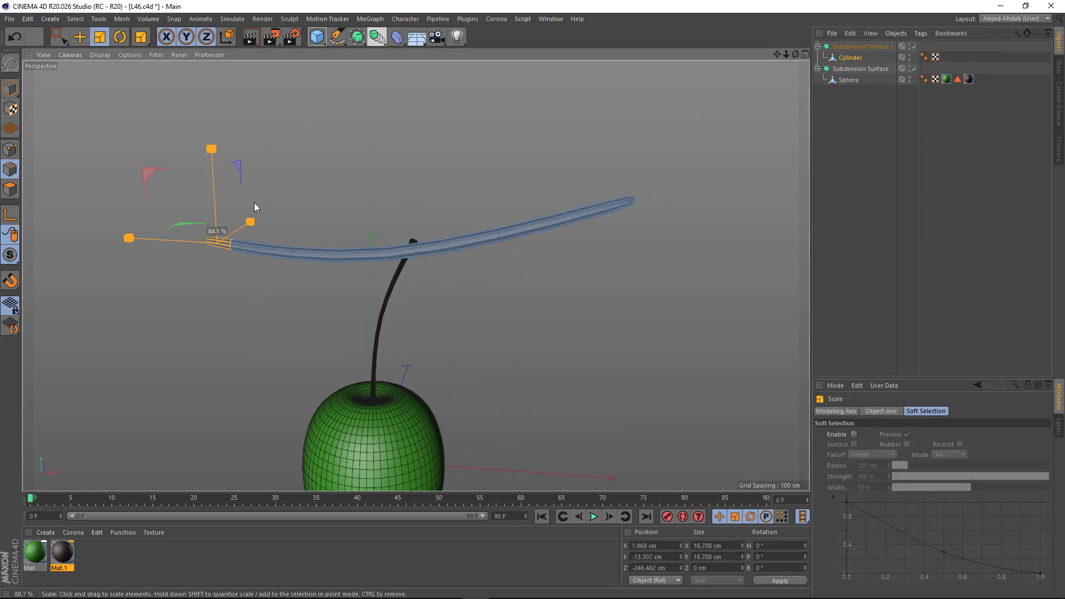
double_click(613, 206)
mouse_move(551, 278)
alt+mouse_down()
mouse_move(613, 238)
mouse_move(766, 281)
alt+mouse_up()
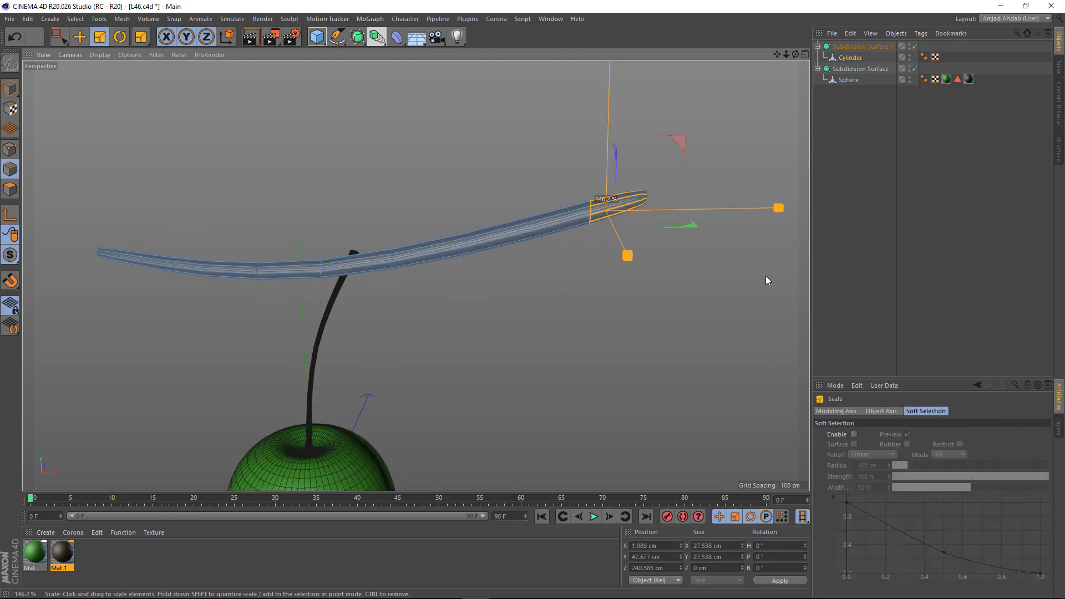
scroll(637, 271, up, 2)
Add a loop cut near the right end and enlarge the end cap.
key(k)
key(l)
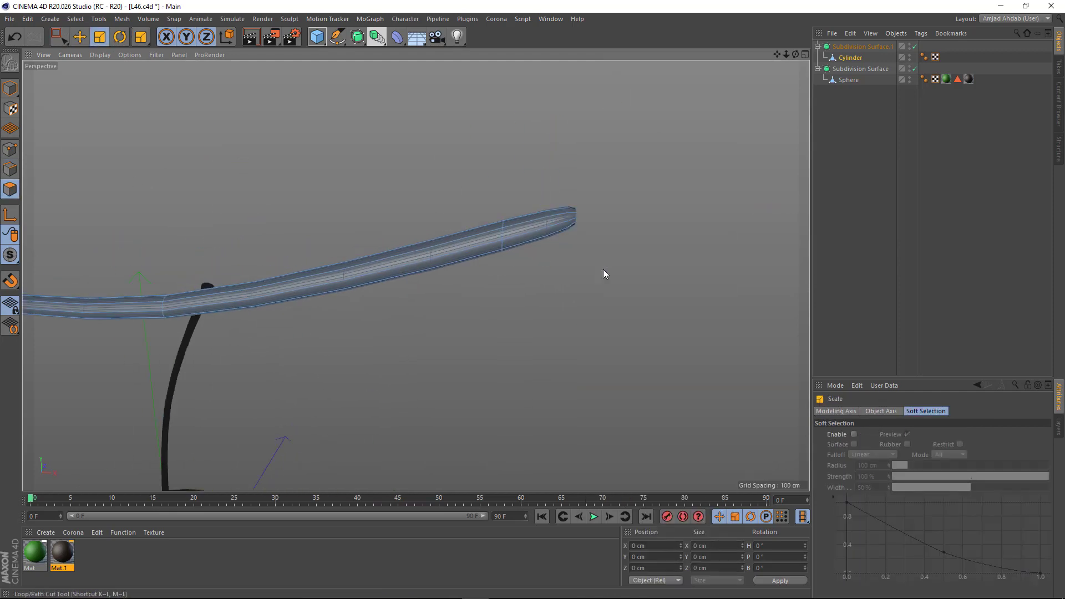
click(568, 219)
mouse_move(488, 239)
alt+mouse_down()
mouse_move(443, 288)
mouse_move(452, 246)
mouse_move(571, 238)
alt+mouse_up()
click(579, 239)
key(t)
drag(610, 288, 683, 330)
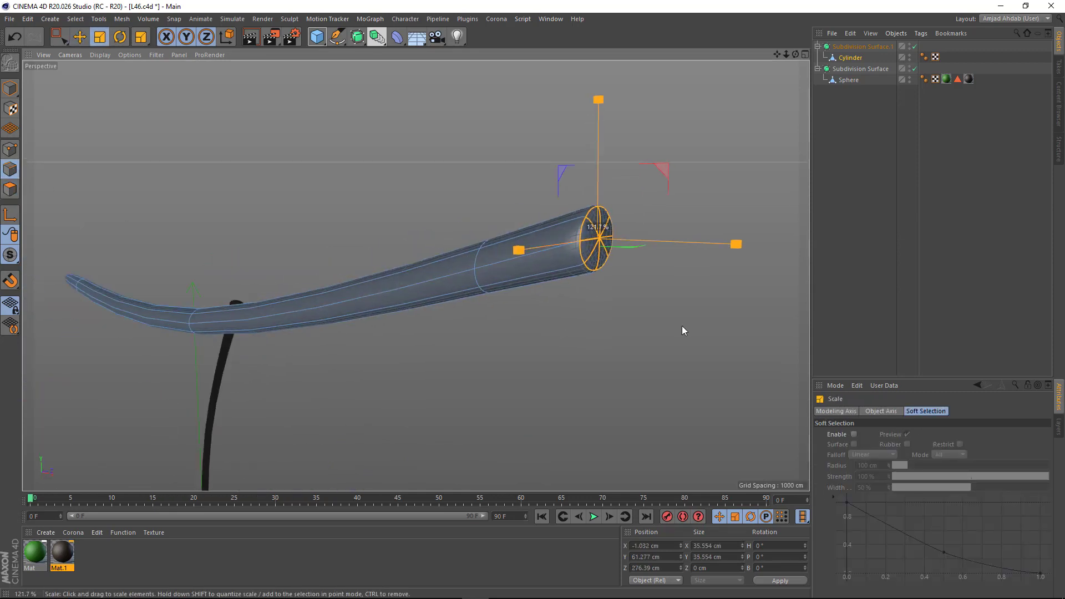
Pull back to see fruit and branch, then apply brown Mat.1 to the branch.
key(e)
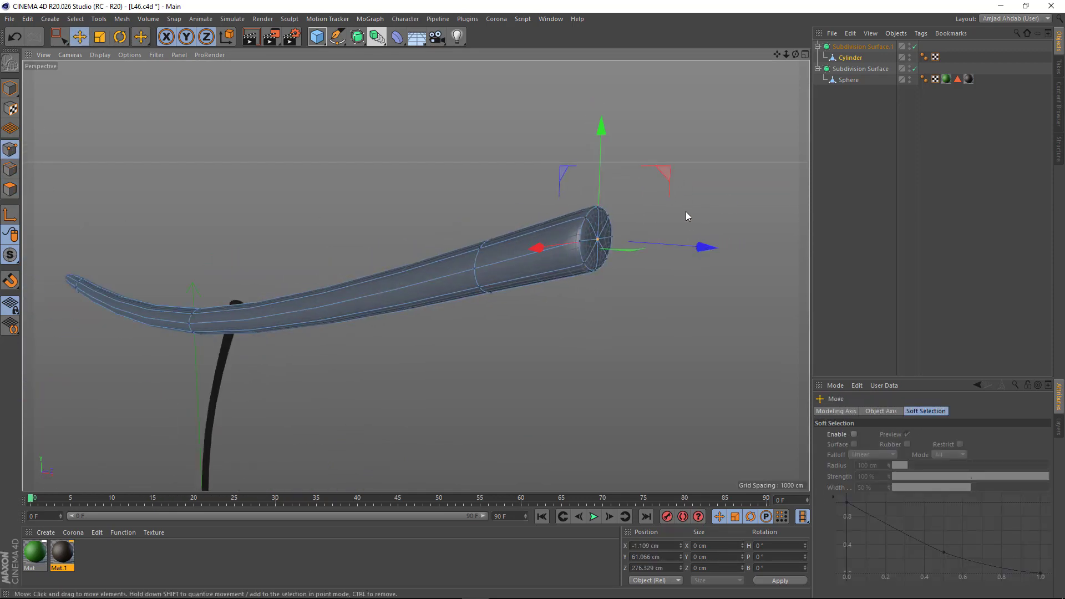
mouse_move(686, 215)
alt+mouse_down()
mouse_move(419, 269)
mouse_move(436, 288)
mouse_move(449, 271)
alt+mouse_up()
scroll(461, 288, down, 3)
click(11, 88)
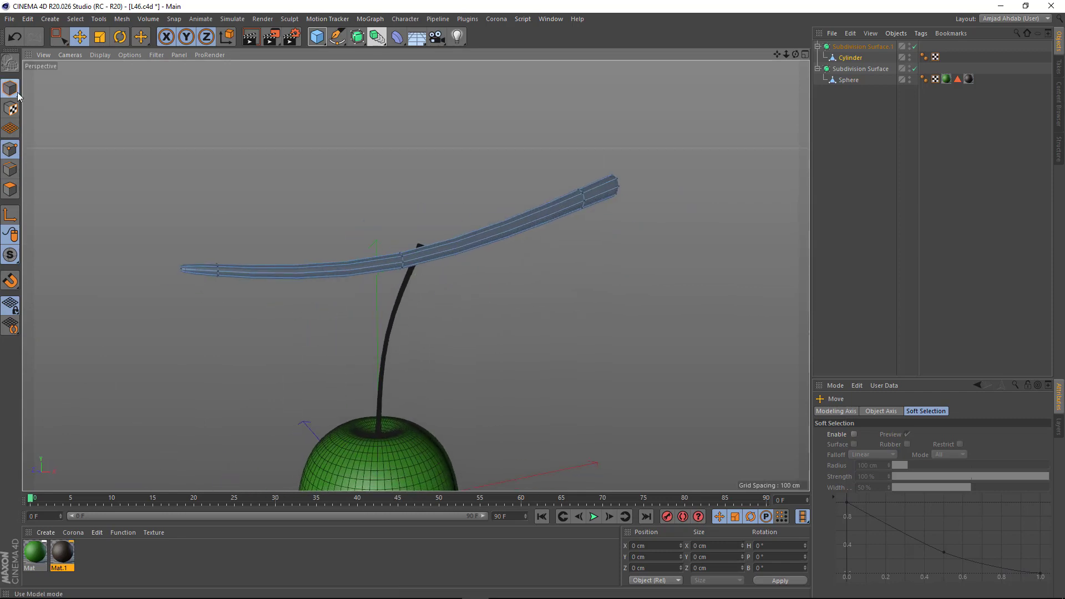
scroll(482, 281, up, 3)
drag(62, 552, 859, 46)
Return to plain smooth shading, then select and collapse the fruit's Subdivision Surface.
scroll(415, 245, up, 3)
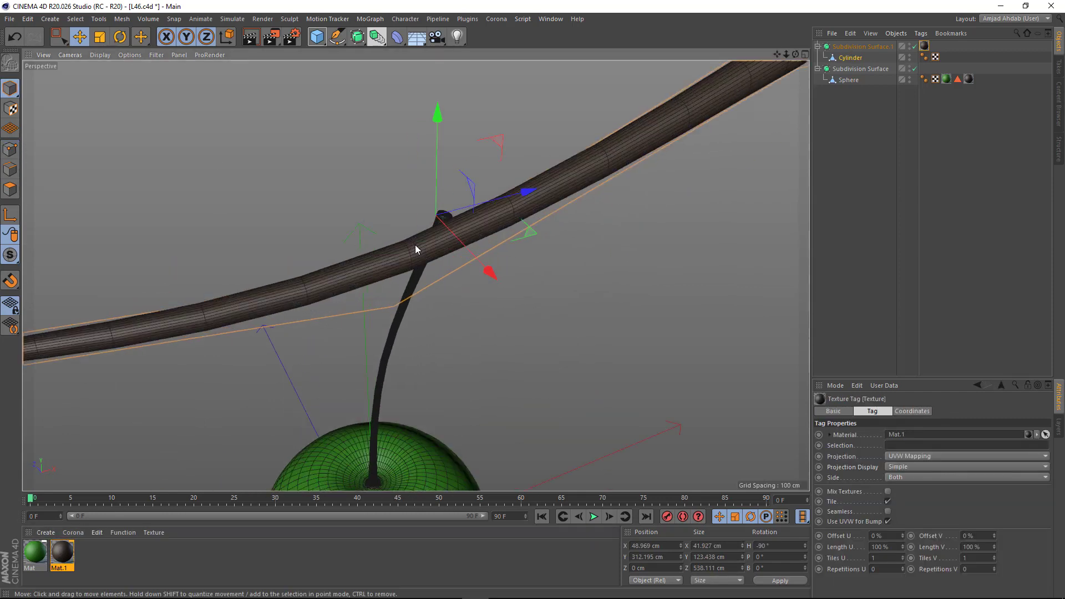
mouse_move(415, 244)
alt+mouse_down()
mouse_move(499, 290)
mouse_move(368, 178)
mouse_move(437, 74)
mouse_move(439, 206)
mouse_move(439, 130)
mouse_move(415, 158)
mouse_move(426, 203)
alt+mouse_up()
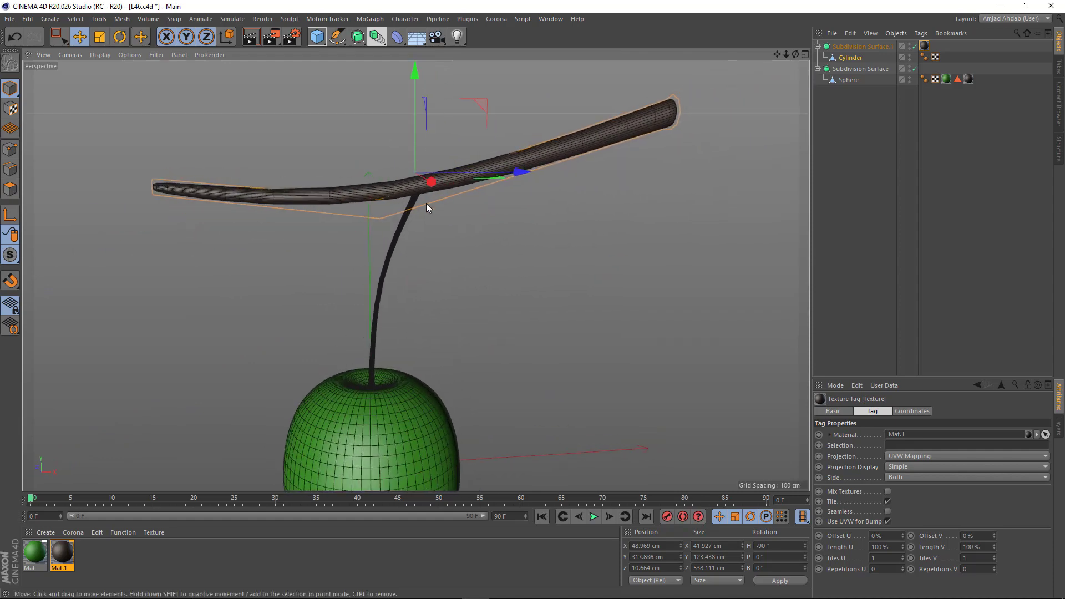
click(100, 55)
click(113, 65)
click(860, 68)
click(818, 68)
Duplicate the fruit with its stem and move the copy to the right.
drag(845, 68, 845, 81)
mouse_move(439, 269)
mouse_down()
mouse_move(508, 382)
mouse_move(400, 384)
mouse_move(499, 366)
mouse_move(490, 390)
mouse_move(536, 388)
mouse_move(488, 292)
mouse_move(348, 271)
mouse_move(535, 438)
mouse_move(438, 316)
mouse_up()
key(r)
key(e)
key(r)
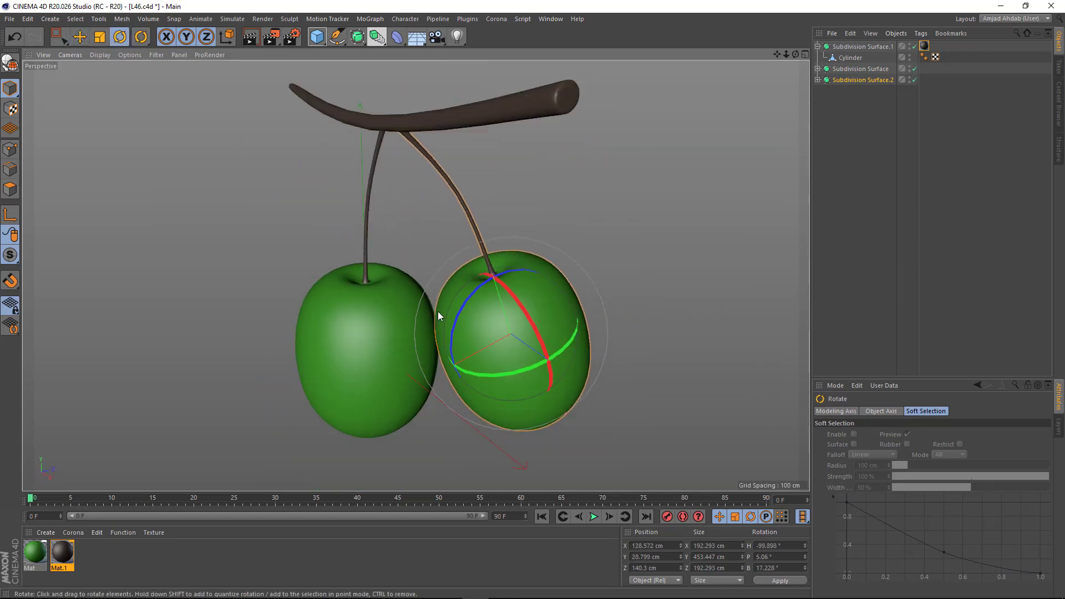
Make a third olive copy, tilt it, and place it beside the others.
ctrl+drag(861, 80, 843, 95)
mouse_move(388, 278)
alt+mouse_down()
mouse_move(454, 376)
mouse_move(457, 307)
mouse_move(434, 309)
alt+mouse_up()
key(e)
alt+drag(375, 421, 404, 331)
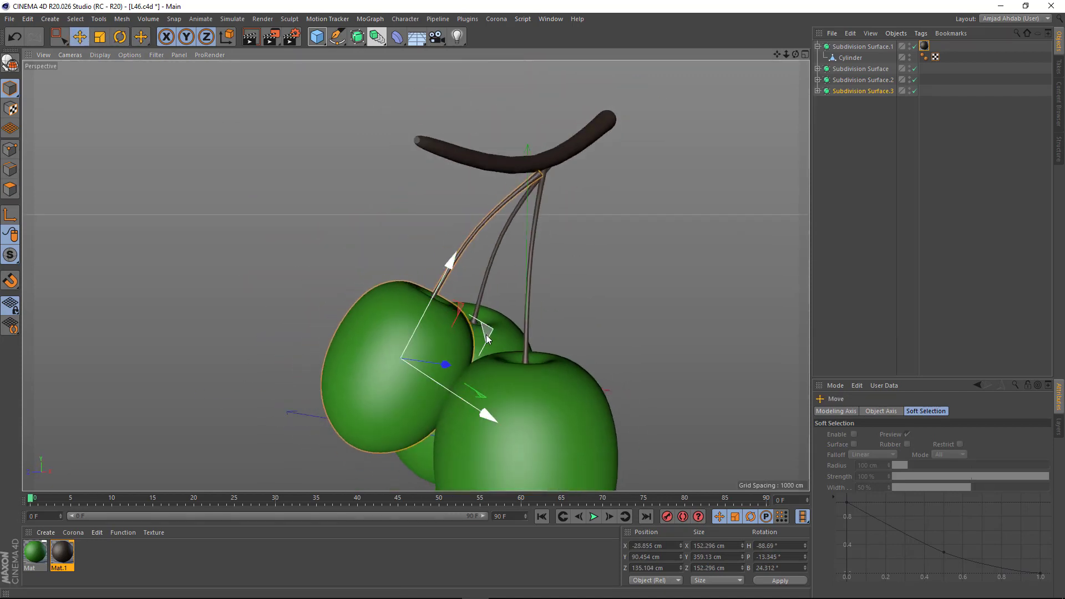
key(e)
key(r)
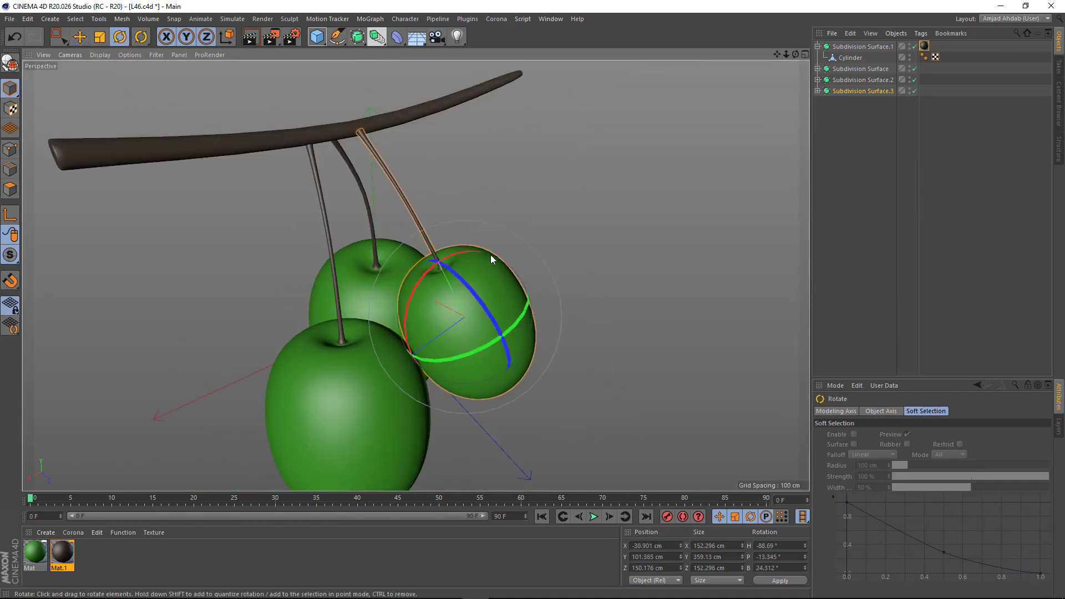
drag(490, 254, 496, 244)
key(e)
Deselect the olive and orbit out to a higher view of the whole branch.
alt+drag(428, 316, 477, 277)
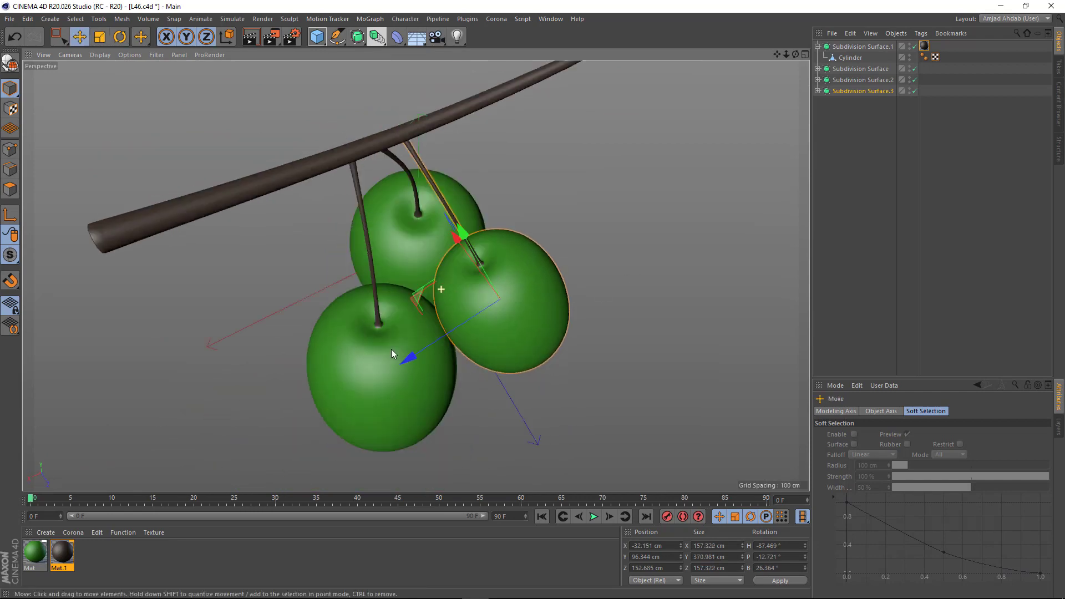
click(863, 252)
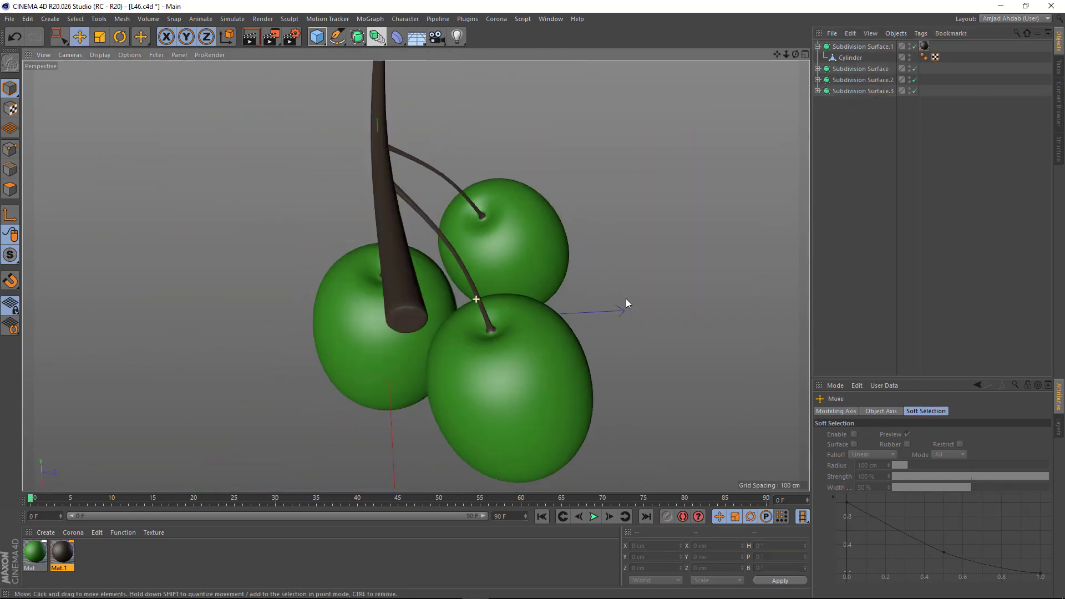
scroll(570, 235, down, 5)
mouse_move(569, 235)
alt+mouse_down()
mouse_move(446, 269)
mouse_move(471, 284)
mouse_move(457, 287)
alt+mouse_up()
mouse_move(517, 232)
alt+mouse_down()
mouse_move(451, 257)
mouse_move(651, 233)
alt+mouse_up()
mouse_move(393, 318)
alt+mouse_down()
mouse_move(411, 444)
mouse_move(413, 332)
mouse_move(302, 248)
mouse_move(240, 156)
mouse_move(435, 319)
mouse_move(452, 238)
mouse_move(609, 287)
mouse_move(457, 274)
mouse_move(485, 299)
alt+mouse_up()
Add a Plane and show wireframe lines over the shaded surfaces.
drag(317, 37, 332, 83)
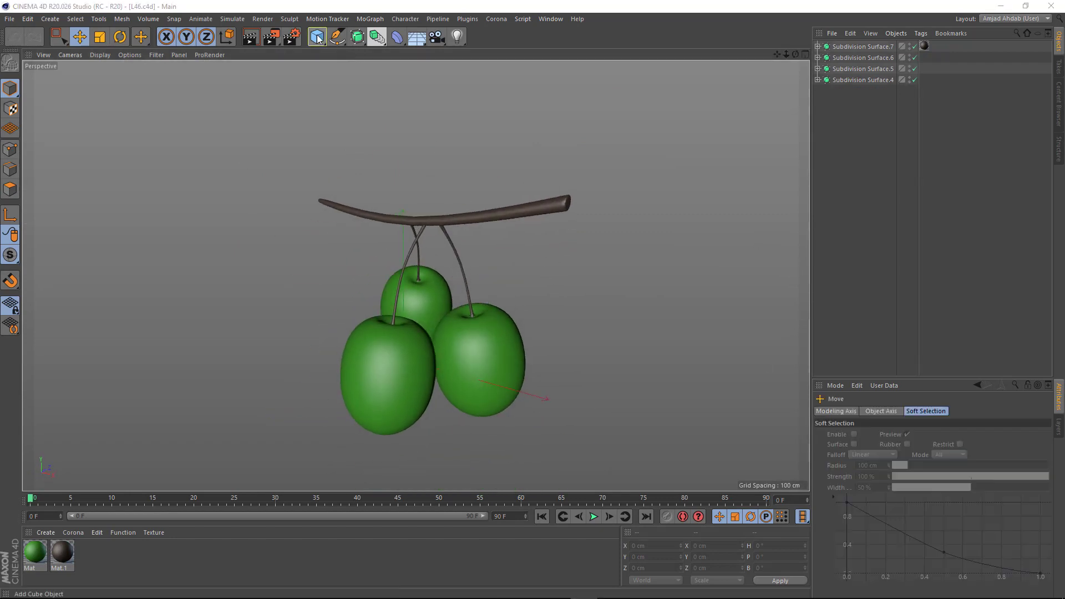
alt+drag(389, 311, 407, 251)
scroll(408, 225, up, 3)
click(100, 54)
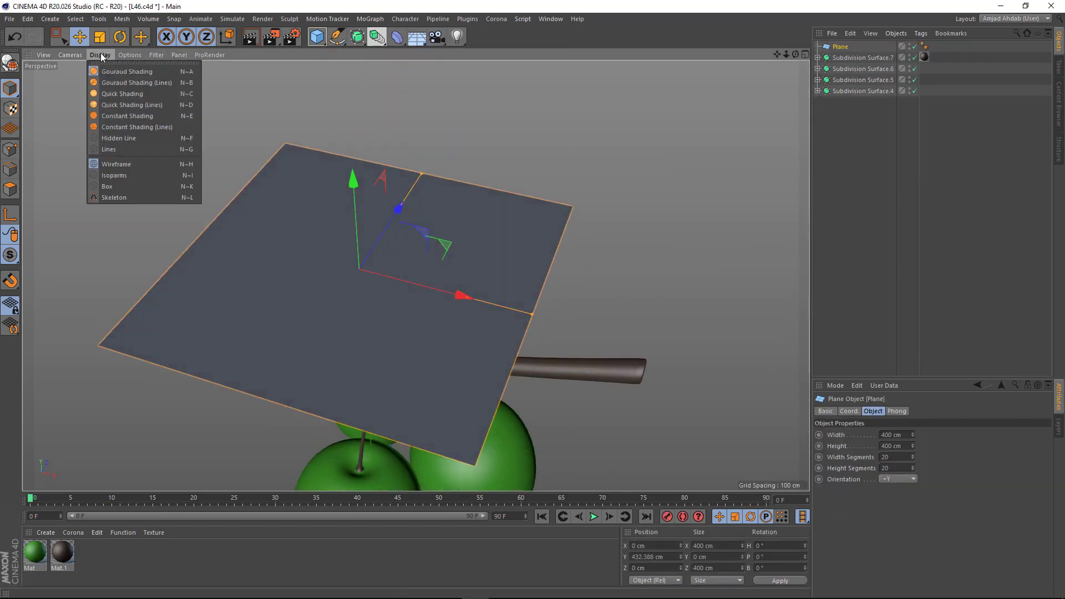
click(109, 83)
alt+drag(468, 174, 488, 167)
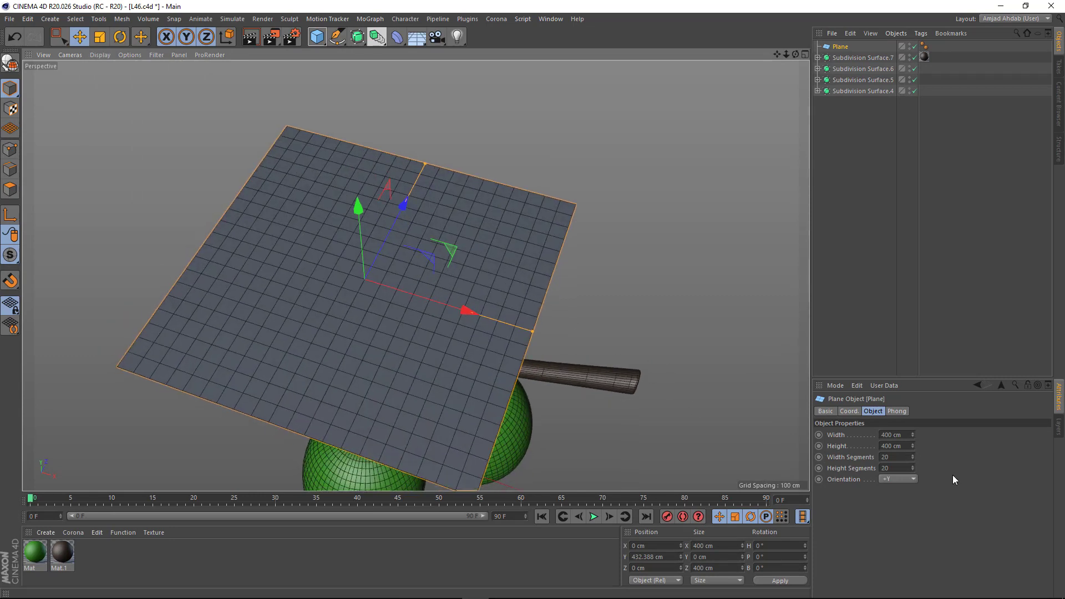
Give the plane 91.2 cm height with 5 width and 2 height segments.
click(891, 457)
text(3)
key(Return)
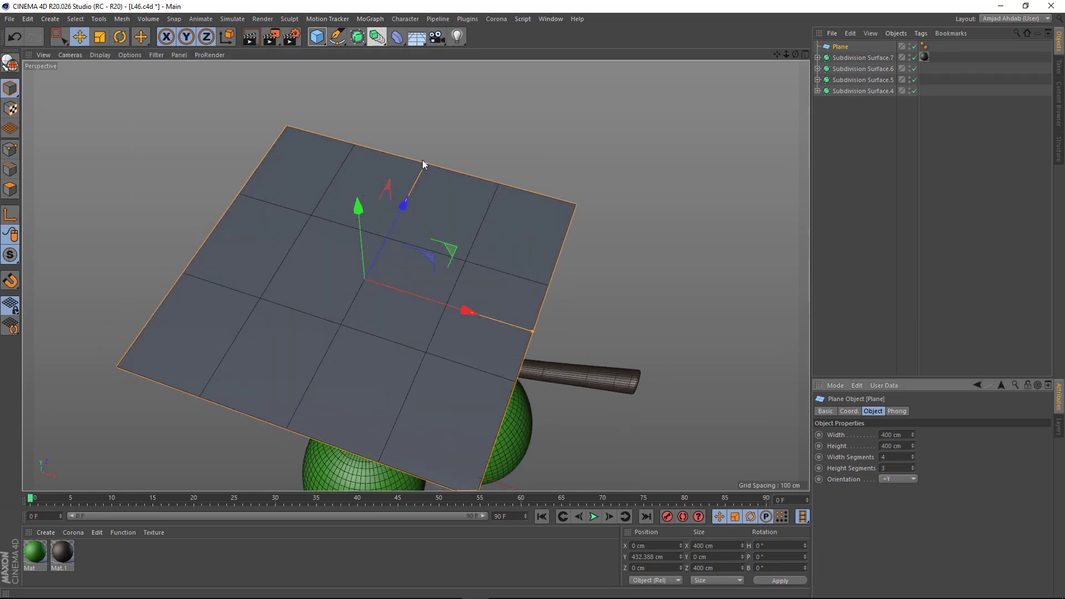
drag(424, 164, 380, 250)
alt+drag(357, 298, 372, 291)
click(913, 470)
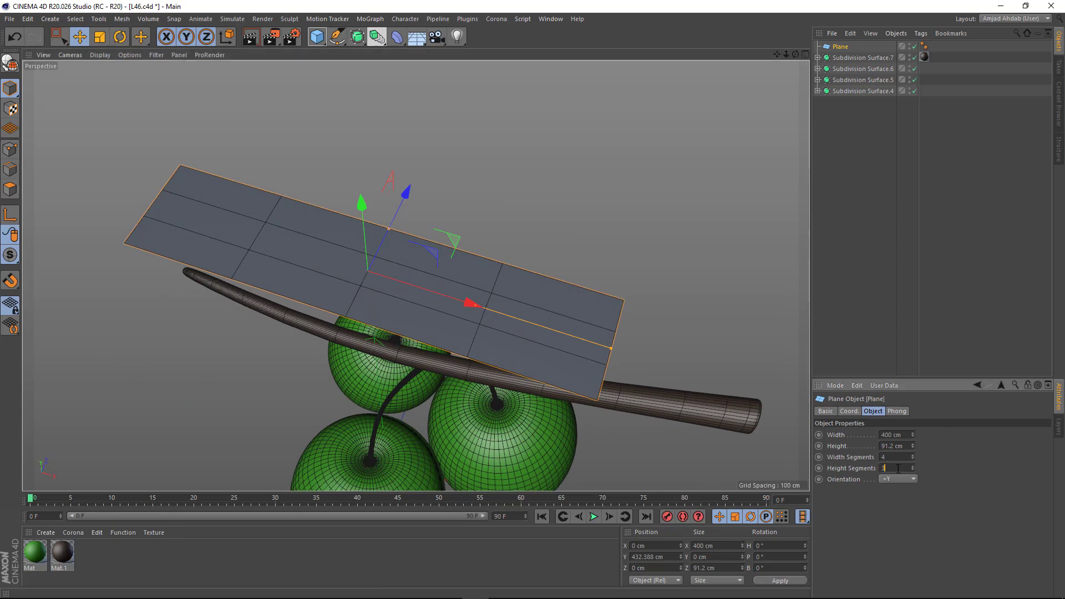
text(2)
mouse_move(421, 333)
alt+mouse_down()
mouse_move(454, 361)
mouse_move(638, 354)
alt+mouse_up()
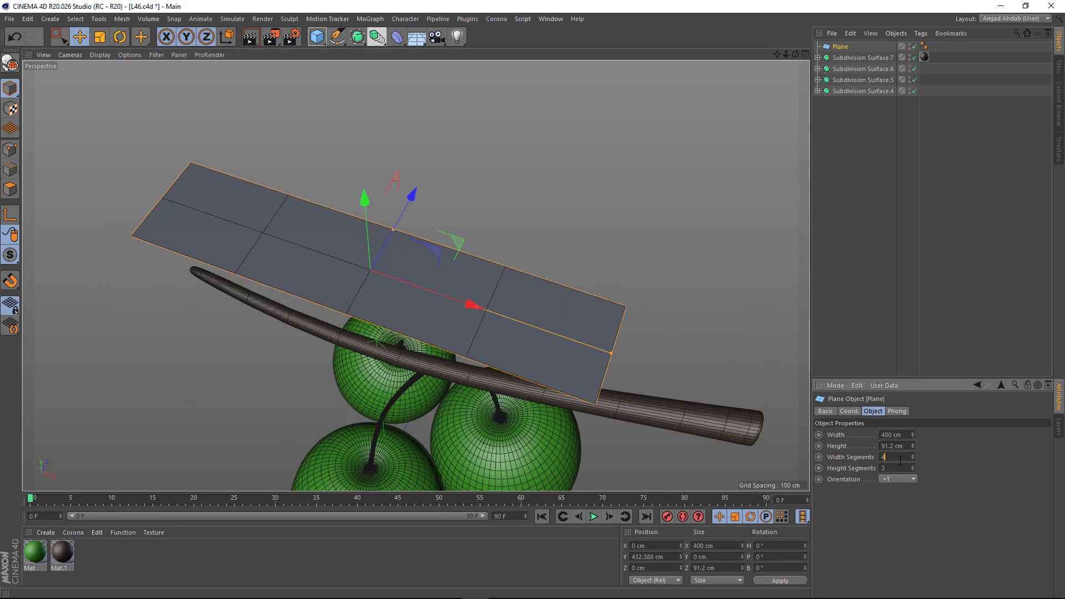
click(913, 455)
alt+drag(444, 293, 95, 133)
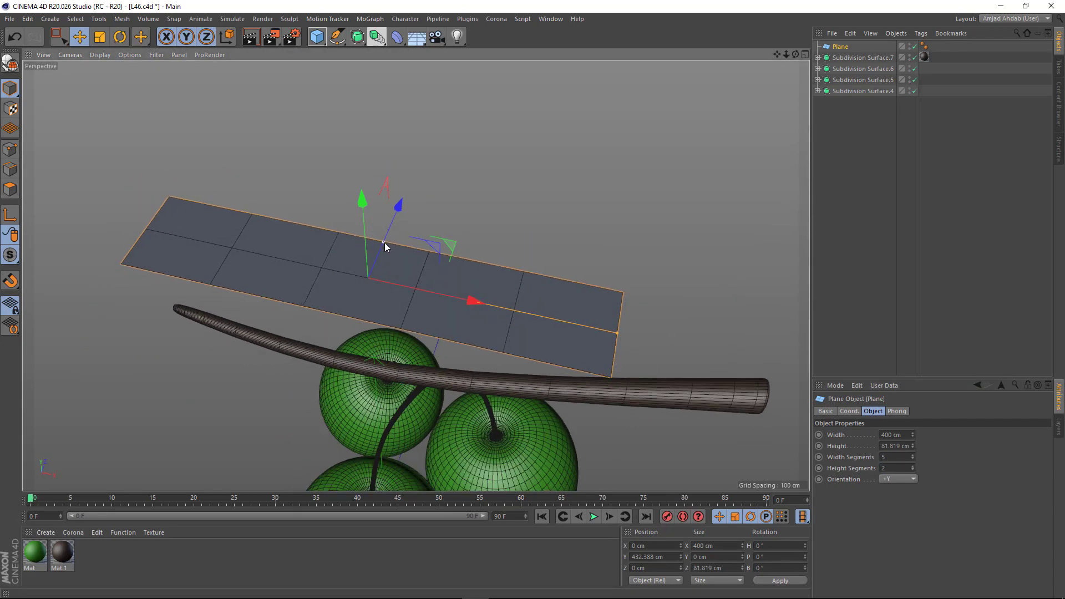
Make the plane editable and weld each end's corner points into a tip.
key(c)
key(Return)
alt+drag(595, 285, 597, 174)
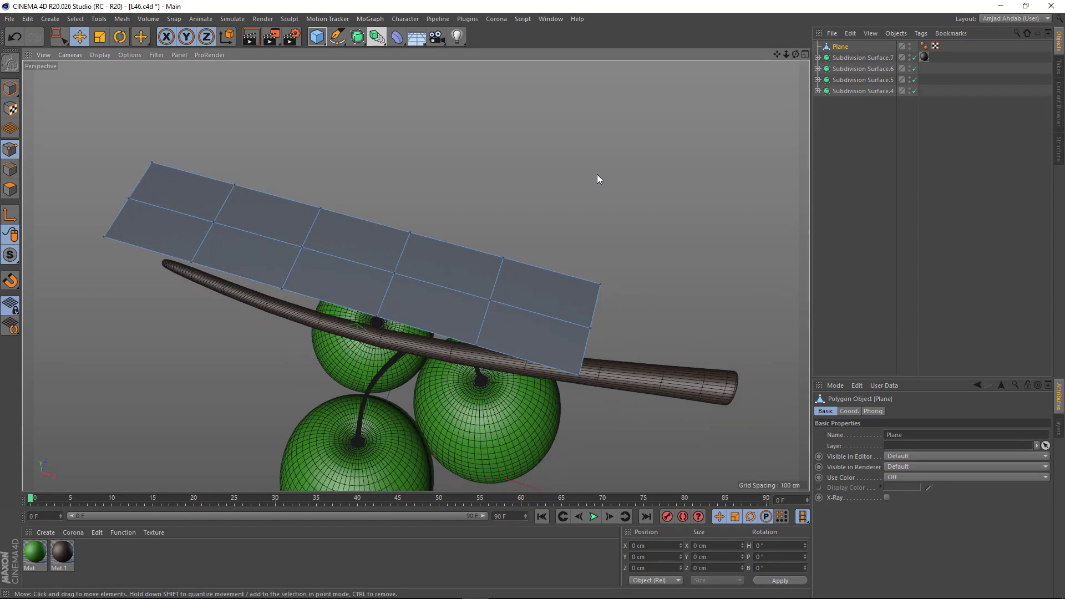
right_click(597, 175)
click(617, 377)
drag(601, 291, 590, 328)
alt+drag(277, 270, 323, 294)
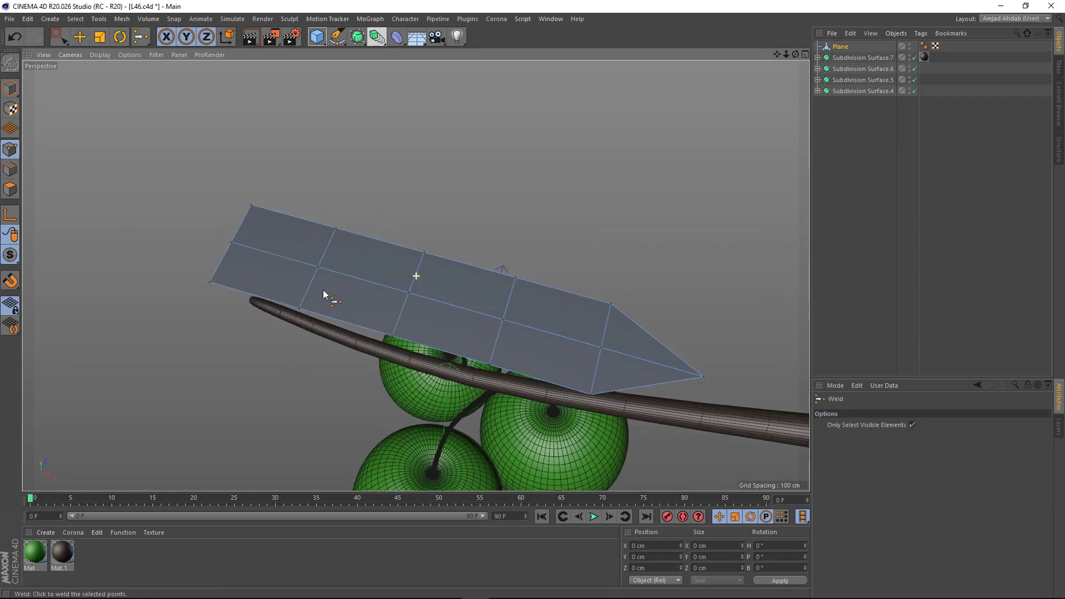
drag(252, 206, 234, 247)
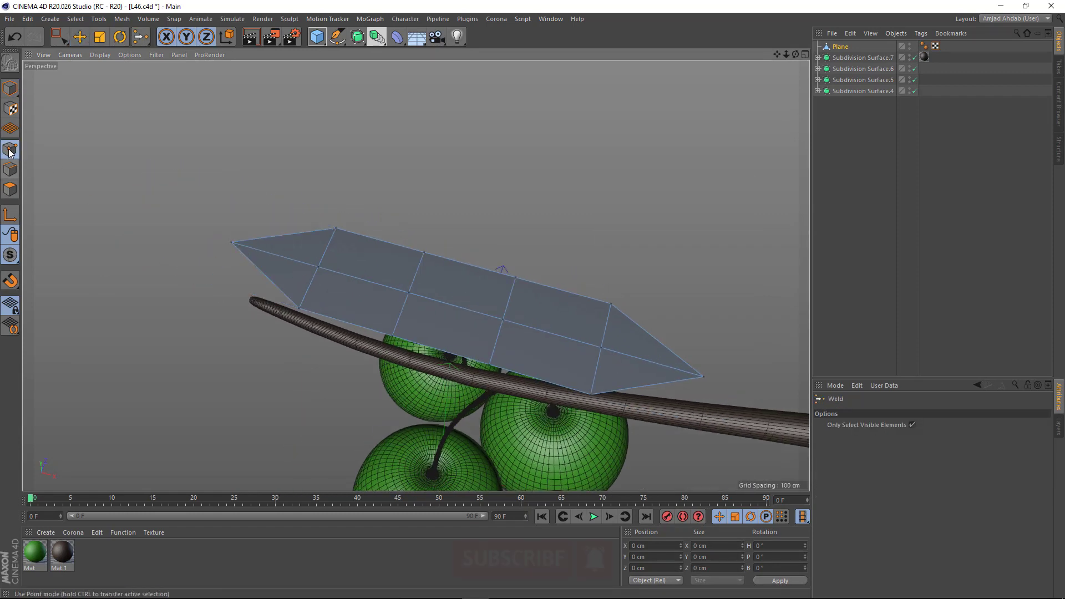
Scale the inner point columns apart to widen the leaf, then add a Subdivision Surface.
key(e)
click(336, 230)
shift+click(299, 309)
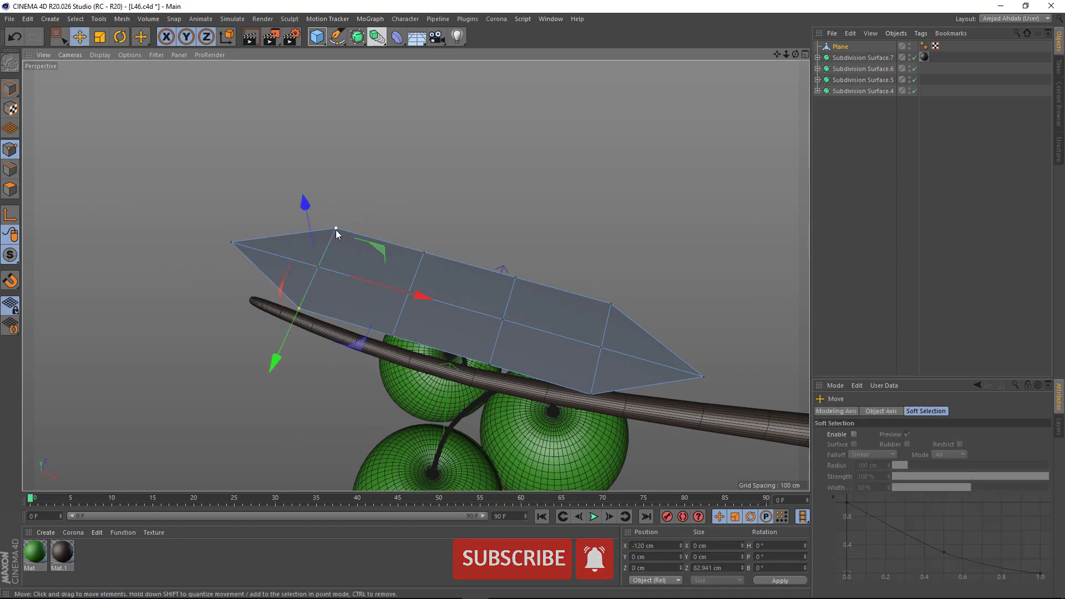
key(t)
drag(274, 367, 401, 334)
click(400, 335)
shift+click(427, 252)
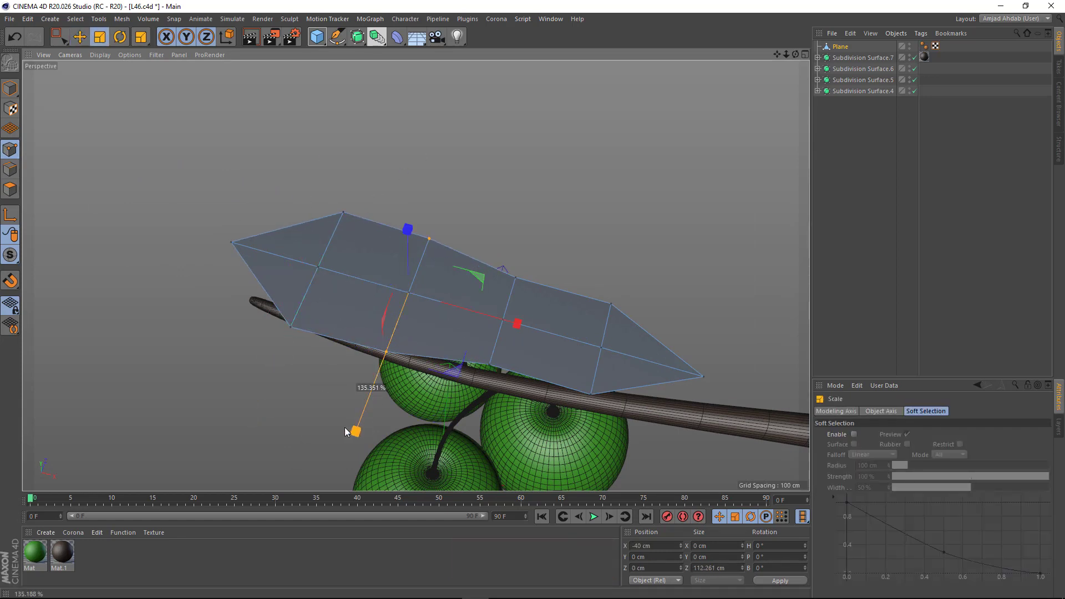
alt+middle_drag(487, 365, 454, 348)
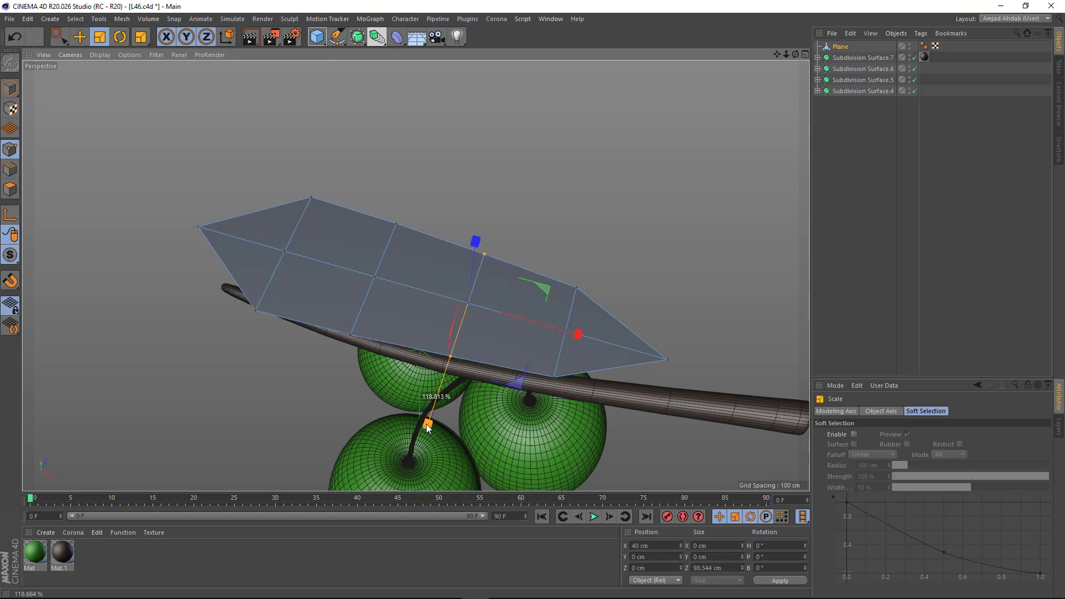
mouse_move(510, 200)
alt+mouse_down()
mouse_move(404, 217)
mouse_move(381, 237)
alt+mouse_up()
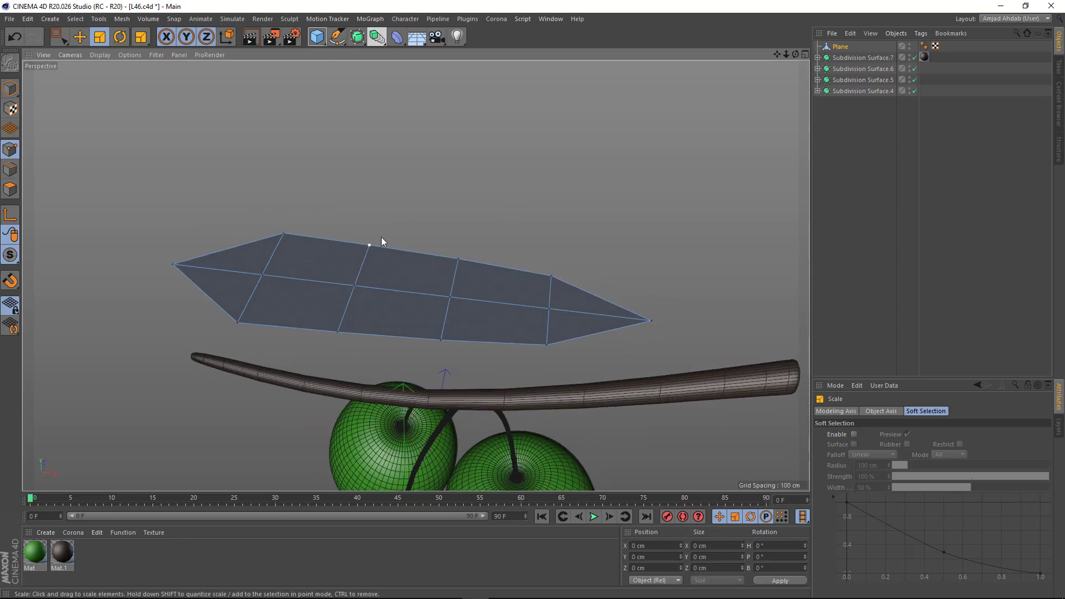
alt+click(357, 40)
Add a Line Cut across the leaf's left end near the tip.
click(10, 189)
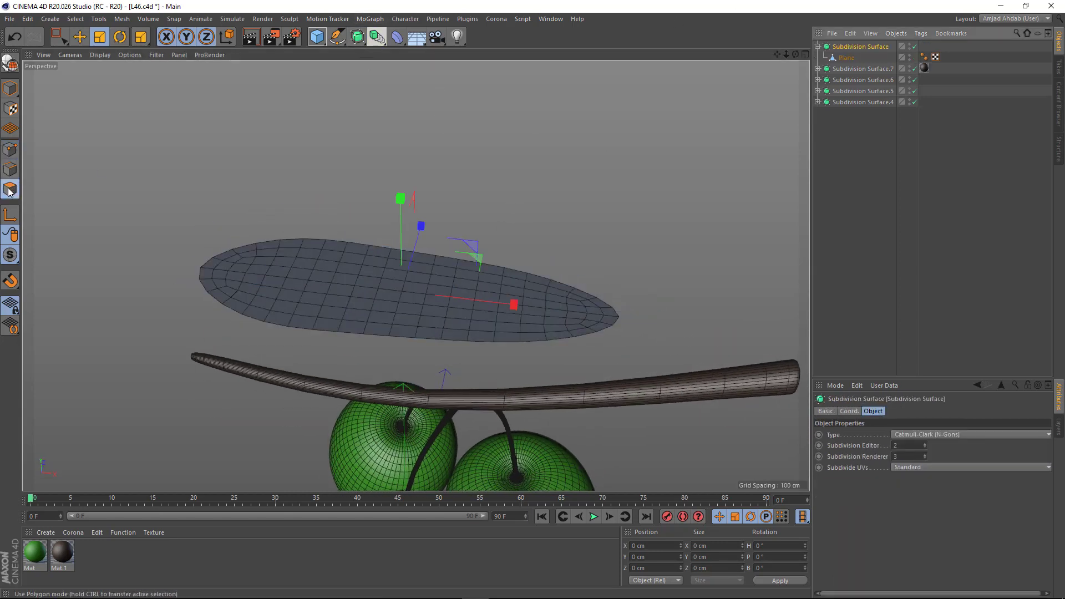
click(587, 274)
mouse_move(754, 111)
alt+mouse_down()
mouse_move(587, 274)
mouse_move(631, 364)
alt+mouse_up()
right_click(587, 274)
click(641, 278)
click(249, 256)
mouse_move(194, 240)
alt+mouse_down()
mouse_move(290, 275)
mouse_move(224, 222)
mouse_move(204, 322)
alt+mouse_up()
key(e)
Move a top-edge point to reshape the leaf outline and scale the leaf narrower.
click(10, 149)
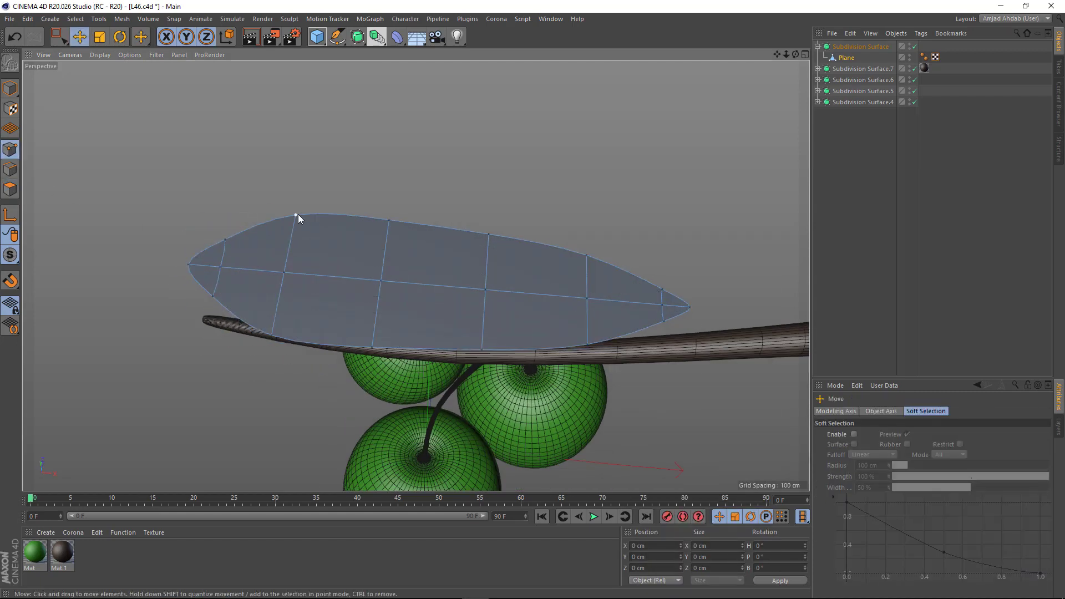
click(488, 234)
drag(481, 350, 479, 321)
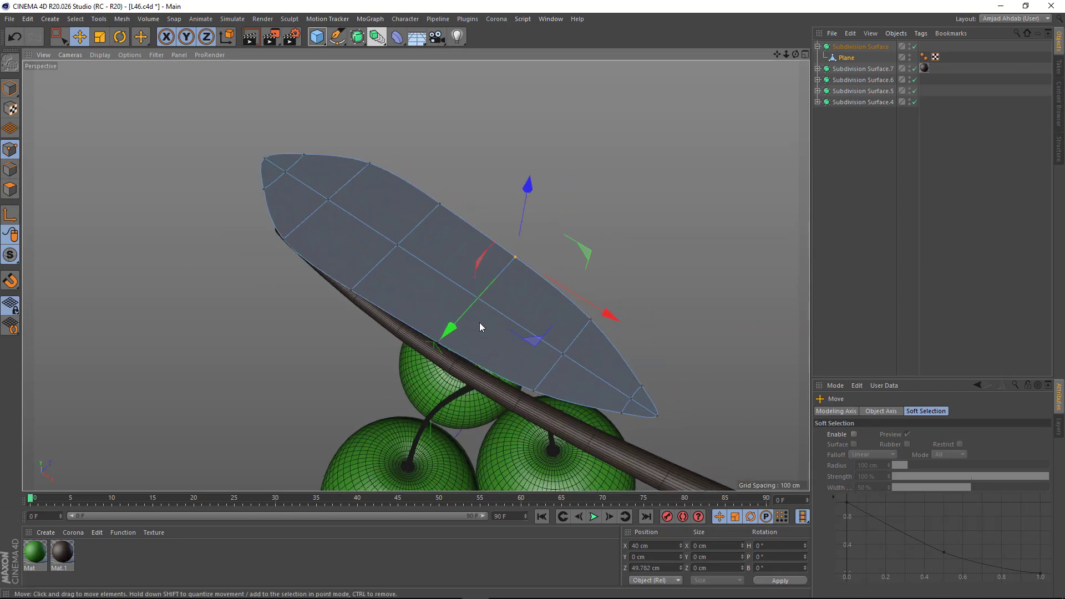
click(100, 37)
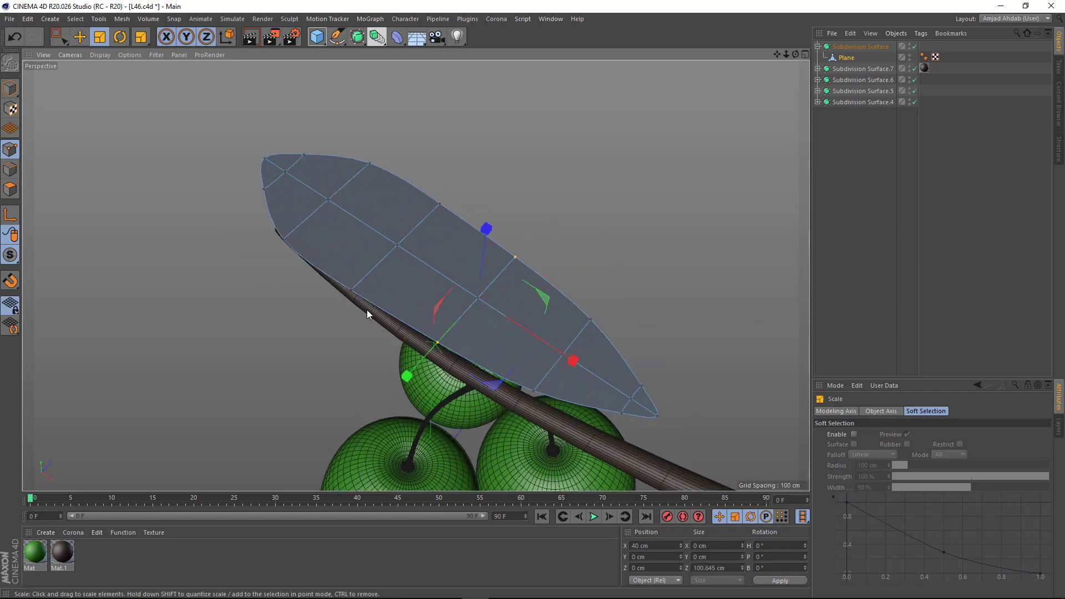
mouse_move(410, 372)
mouse_down()
mouse_move(423, 368)
mouse_move(483, 443)
mouse_up()
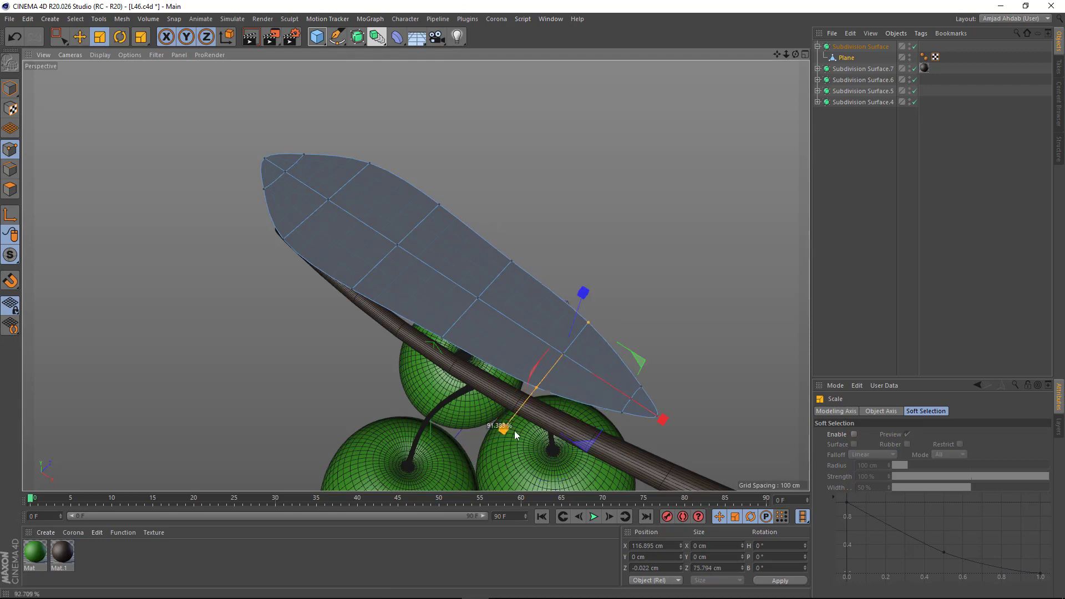
mouse_move(485, 308)
alt+mouse_down()
mouse_move(388, 274)
mouse_move(450, 301)
alt+mouse_up()
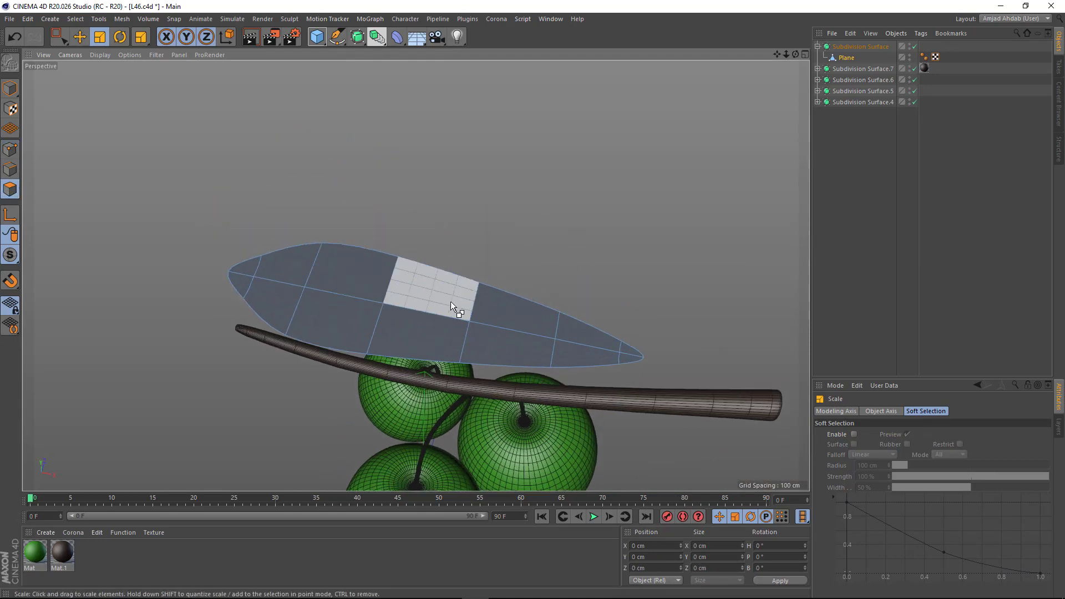
Raise an edge across the leaf to form a central rib and bend.
key(ctrl+a)
key(e)
click(354, 330)
alt+drag(351, 335, 352, 218)
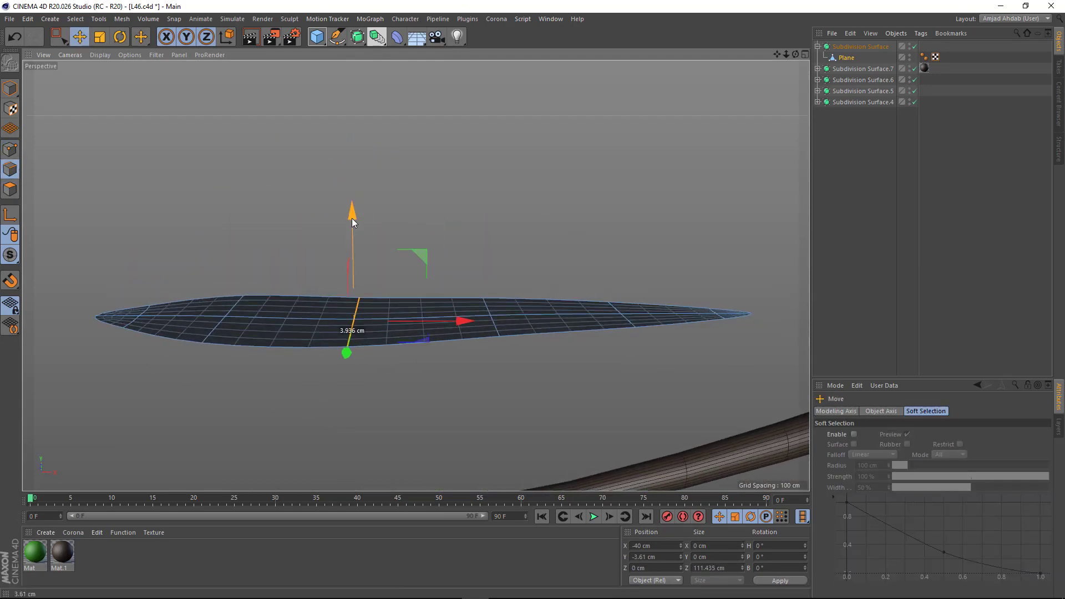
click(490, 290)
mouse_move(490, 290)
mouse_down()
mouse_move(578, 296)
mouse_move(561, 302)
mouse_up()
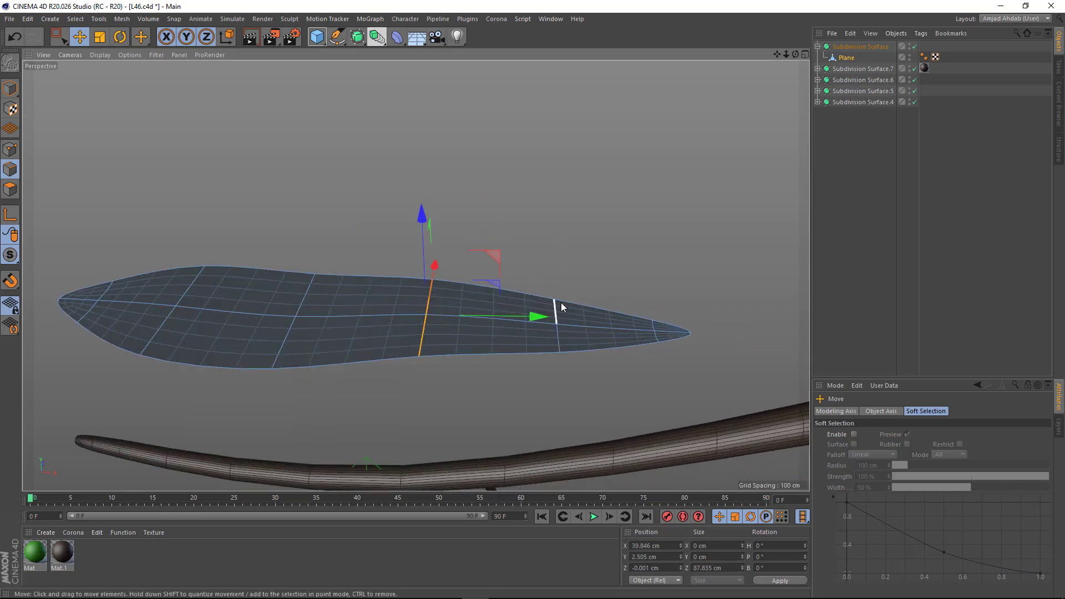
click(100, 54)
click(112, 87)
Box-select the leaf tip and rotate it upward into a gentle curve.
click(559, 343)
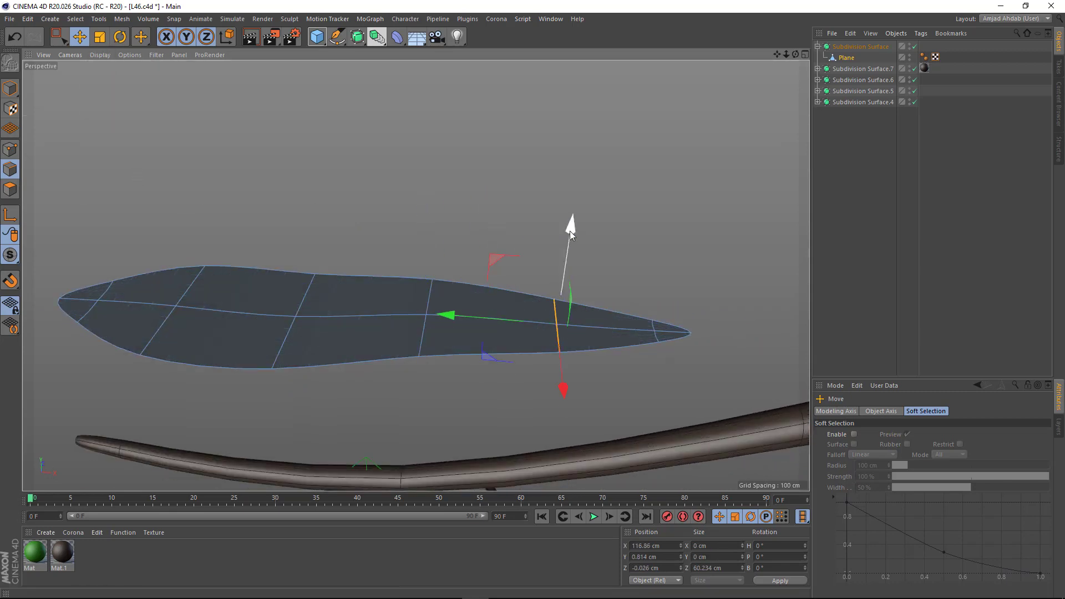
key(9)
key(0)
drag(702, 300, 664, 348)
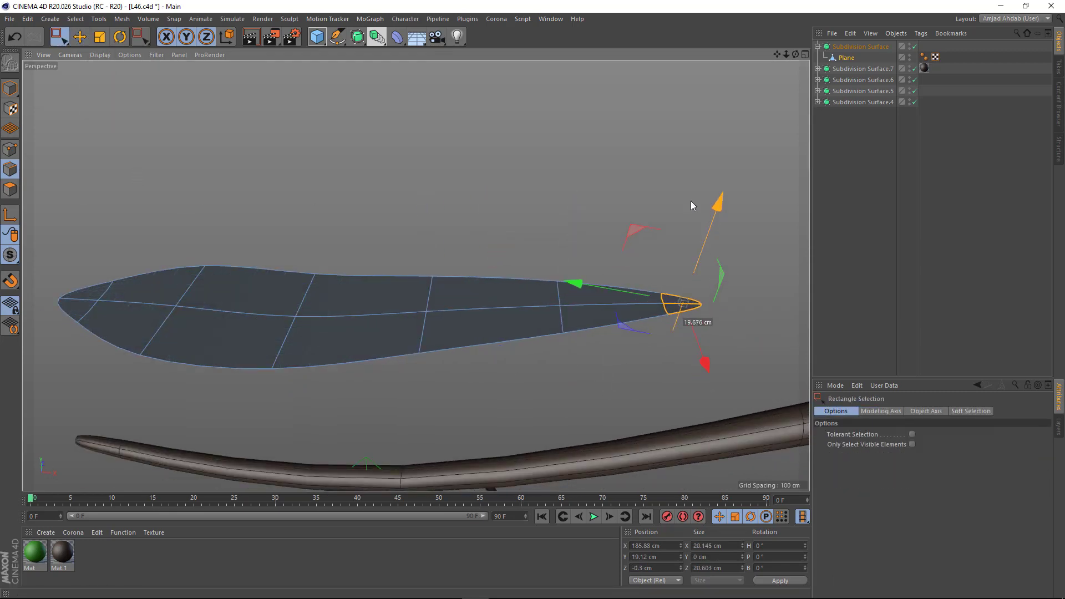
mouse_move(691, 201)
alt+mouse_down()
mouse_move(705, 301)
mouse_move(568, 213)
alt+mouse_up()
key(r)
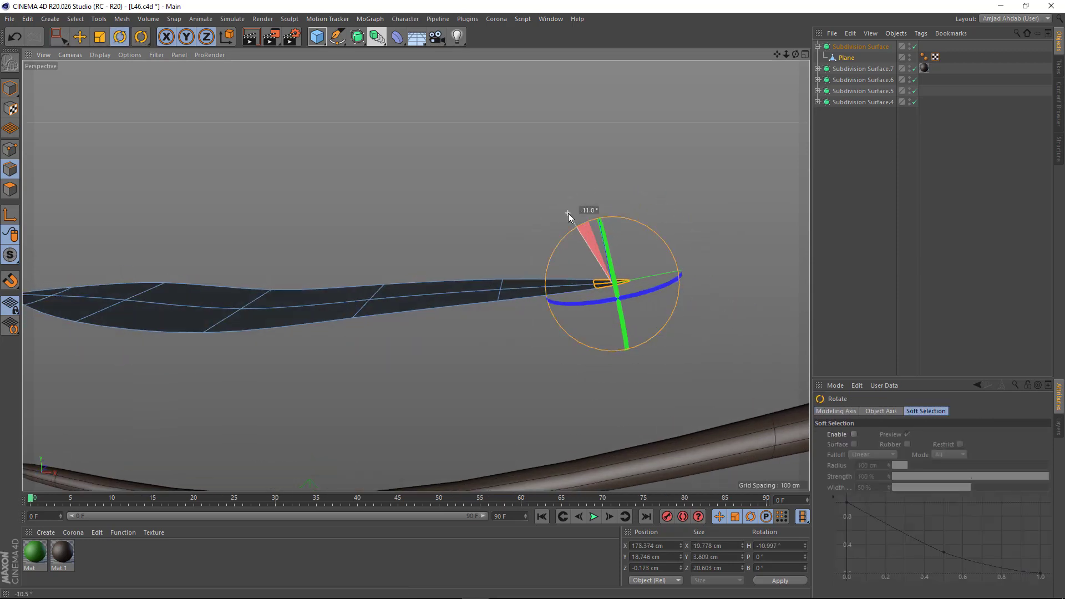
key(e)
alt+drag(435, 268, 445, 281)
click(323, 281)
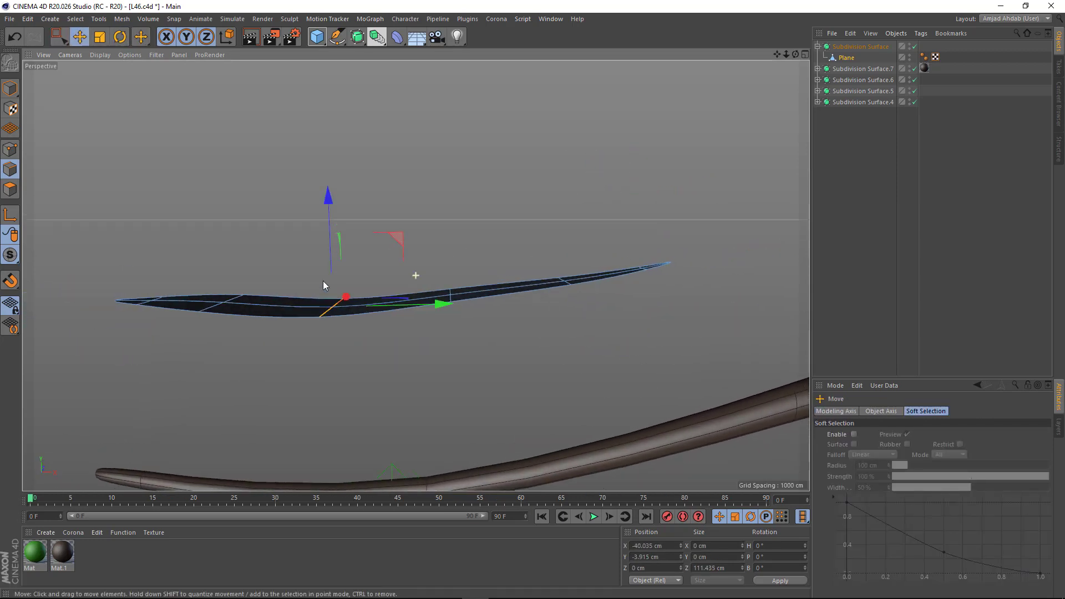
mouse_move(322, 281)
alt+mouse_down()
mouse_move(330, 191)
mouse_move(454, 282)
mouse_move(438, 211)
mouse_move(349, 304)
alt+mouse_up()
Extrude the leaf's polygons by 3.8 cm to give it thickness.
click(10, 189)
click(411, 301)
right_click(382, 327)
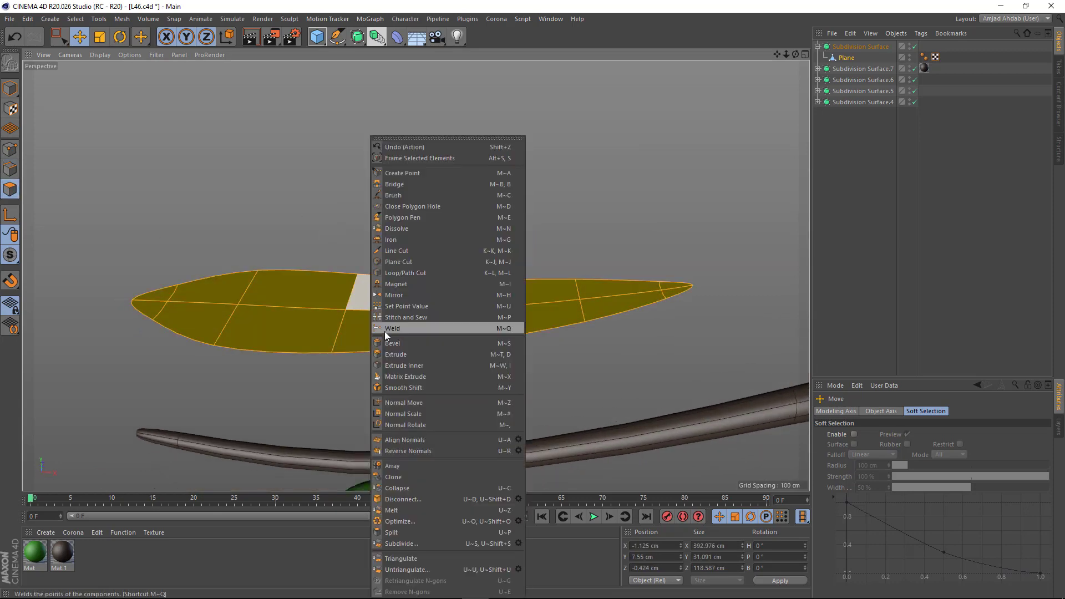
click(388, 352)
scroll(383, 324, up, 2)
mouse_move(384, 327)
mouse_down()
mouse_move(427, 363)
mouse_move(517, 355)
mouse_move(433, 302)
mouse_move(456, 94)
mouse_move(415, 266)
mouse_move(427, 277)
mouse_move(383, 260)
mouse_up()
click(517, 355)
Move the leaf's pivot to its left tip and scale it to about two-thirds.
click(827, 47)
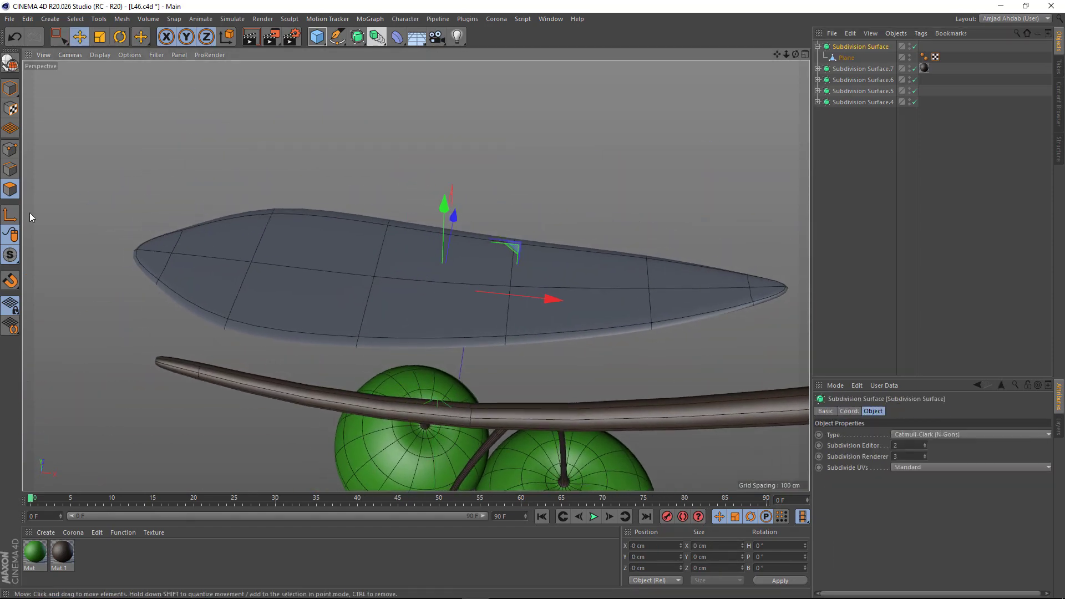
click(10, 215)
mouse_move(547, 302)
mouse_down()
mouse_move(244, 289)
mouse_move(268, 286)
mouse_move(207, 188)
mouse_up()
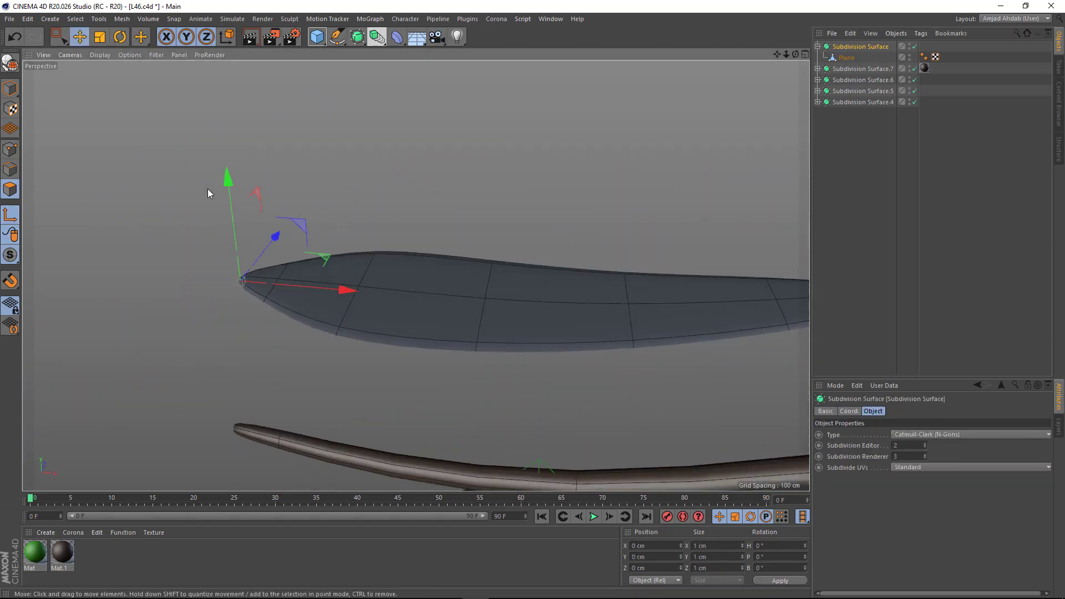
key(t)
mouse_move(234, 280)
mouse_down()
mouse_move(414, 282)
mouse_move(304, 245)
mouse_move(144, 430)
mouse_up()
Duplicate Mat into Mat.2, lower its saturation, and apply it to the leaf.
key(e)
ctrl+drag(34, 551, 89, 552)
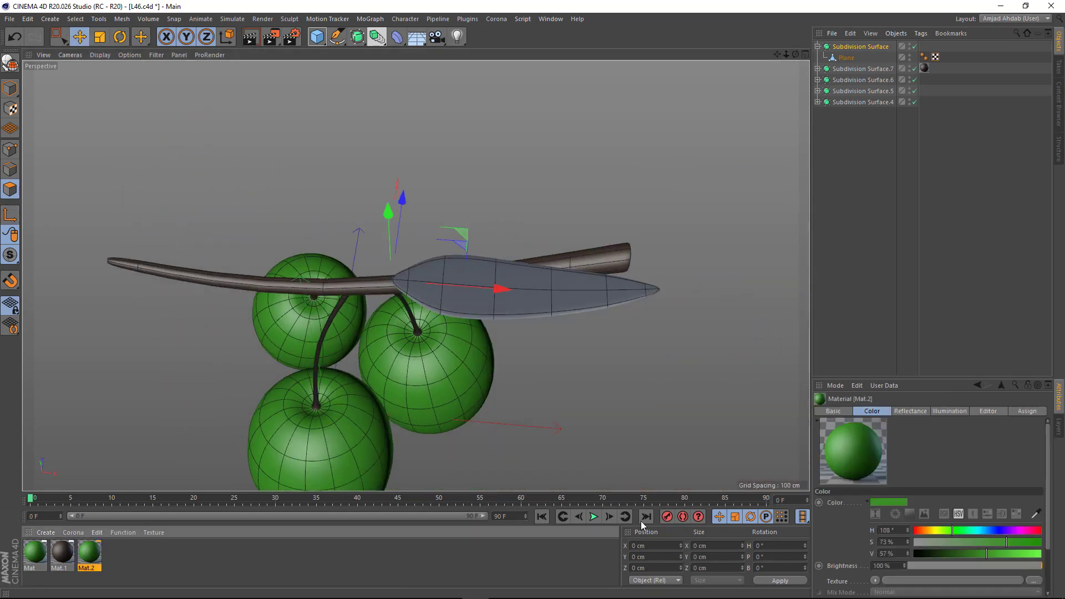
drag(998, 542, 964, 546)
drag(89, 552, 499, 288)
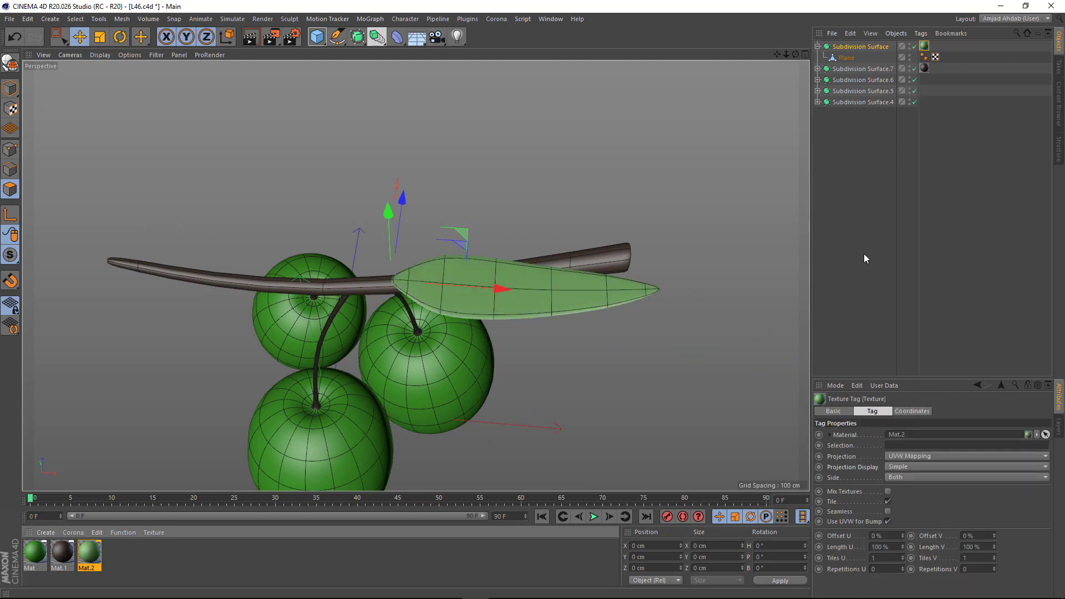
alt+middle_drag(499, 288, 499, 241)
click(35, 551)
mouse_move(952, 530)
mouse_down()
mouse_move(979, 554)
mouse_move(1020, 542)
mouse_up()
Rotate the leaf so it hangs down from the branch beside the olives.
mouse_move(421, 233)
alt+mouse_down()
mouse_move(417, 191)
mouse_move(442, 207)
mouse_move(436, 256)
alt+mouse_up()
mouse_move(378, 212)
alt+mouse_down()
mouse_move(366, 113)
mouse_move(432, 227)
mouse_move(411, 179)
mouse_move(359, 134)
mouse_move(338, 309)
mouse_move(488, 198)
mouse_move(459, 208)
mouse_move(541, 161)
mouse_move(519, 157)
mouse_move(544, 122)
mouse_move(523, 99)
mouse_move(504, 152)
mouse_move(486, 124)
mouse_move(528, 138)
mouse_move(547, 273)
alt+mouse_up()
key(r)
key(e)
Pull a first copy of the leaf away from the original and angle it.
key(r)
key(e)
mouse_move(482, 245)
alt+mouse_down()
mouse_move(561, 212)
mouse_move(503, 306)
mouse_move(497, 129)
mouse_move(420, 246)
mouse_move(485, 204)
alt+mouse_up()
key(ctrl+c)
key(ctrl+v)
key(r)
key(e)
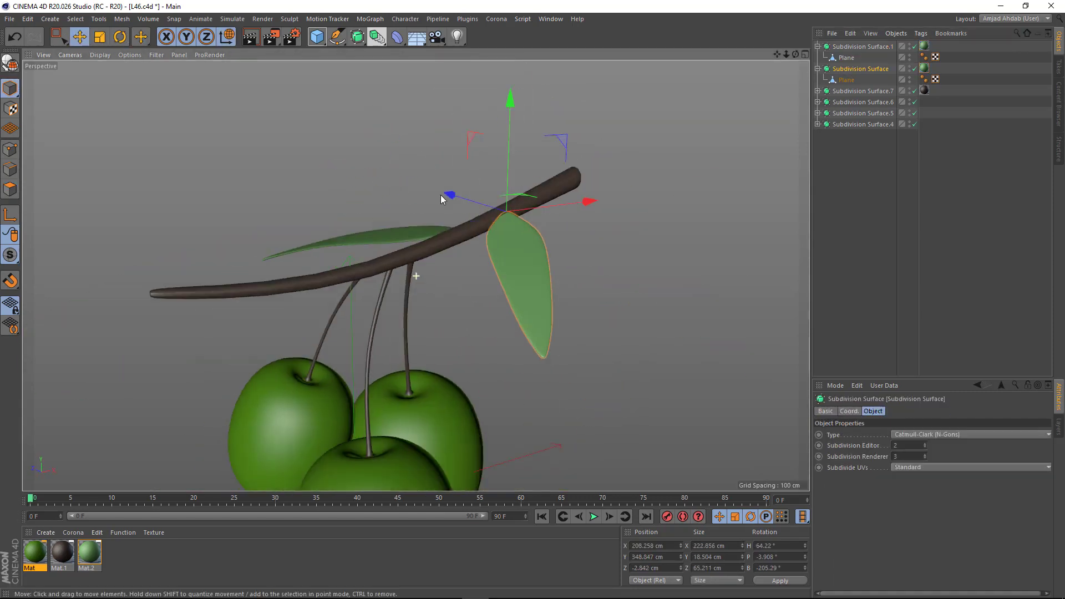
Paste another leaf copy, place it along the branch, and rotate it.
key(r)
key(e)
key(ctrl+c)
key(ctrl+v)
key(r)
key(e)
mouse_move(423, 177)
alt+mouse_down()
mouse_move(360, 232)
mouse_move(384, 230)
alt+mouse_up()
key(r)
mouse_move(459, 139)
alt+mouse_down()
mouse_move(469, 176)
mouse_move(637, 271)
mouse_move(554, 98)
alt+mouse_up()
Add a third leaf copy tilted away from the branch.
key(ctrl+c)
key(ctrl+v)
key(e)
key(r)
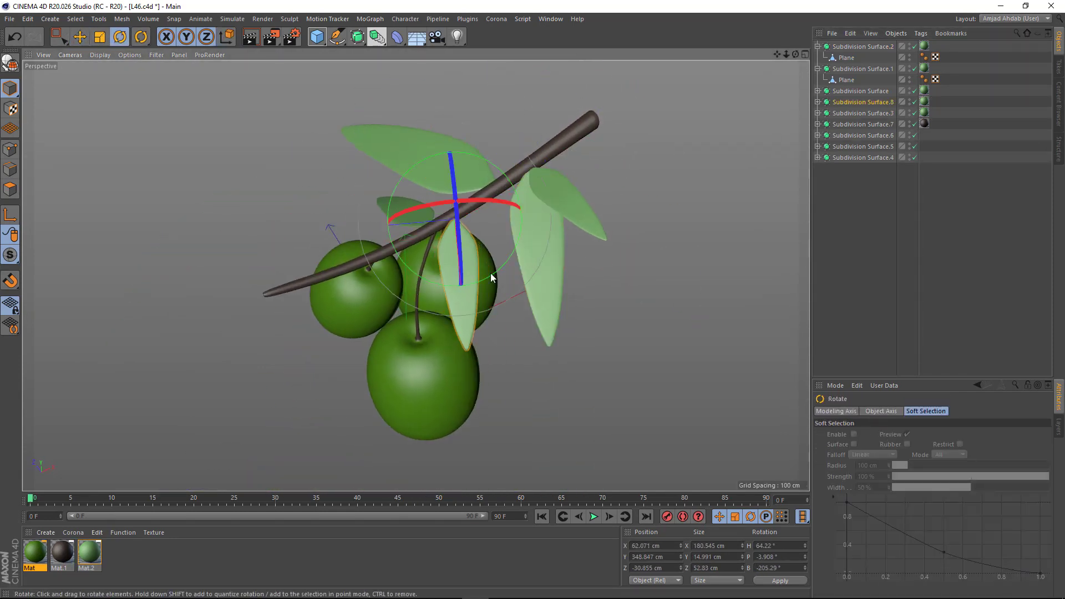
mouse_move(491, 272)
alt+mouse_down()
mouse_move(452, 218)
mouse_move(471, 122)
alt+mouse_up()
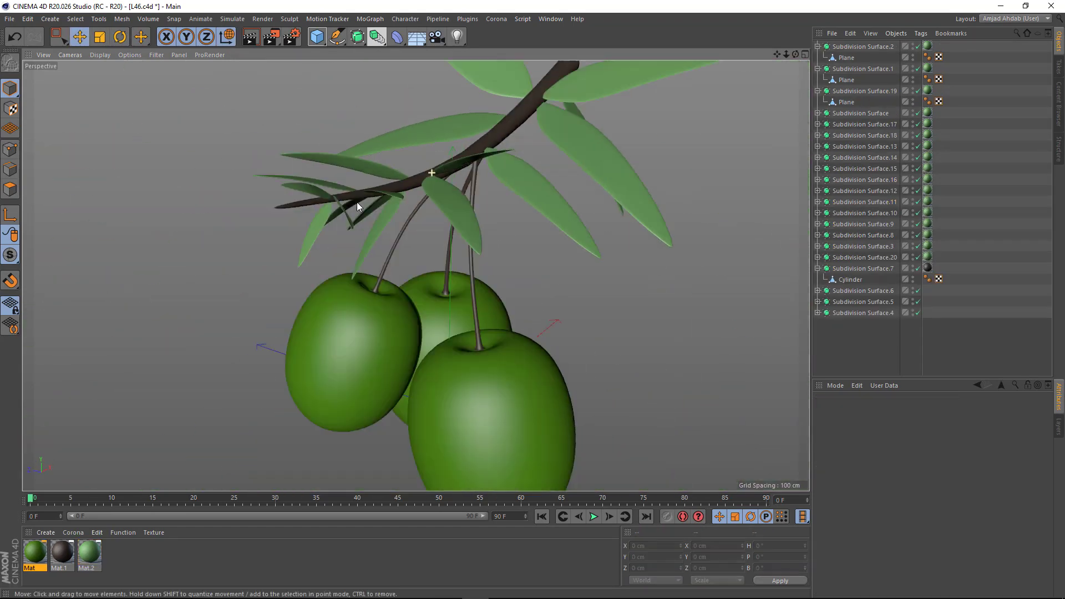
mouse_move(357, 202)
alt+mouse_down()
mouse_move(367, 182)
mouse_move(396, 228)
mouse_move(499, 242)
mouse_move(687, 116)
mouse_move(495, 302)
mouse_move(218, 115)
mouse_move(488, 244)
mouse_move(427, 201)
alt+mouse_up()
Shrink the edge ring around the front olive's stem base.
scroll(431, 289, up, 5)
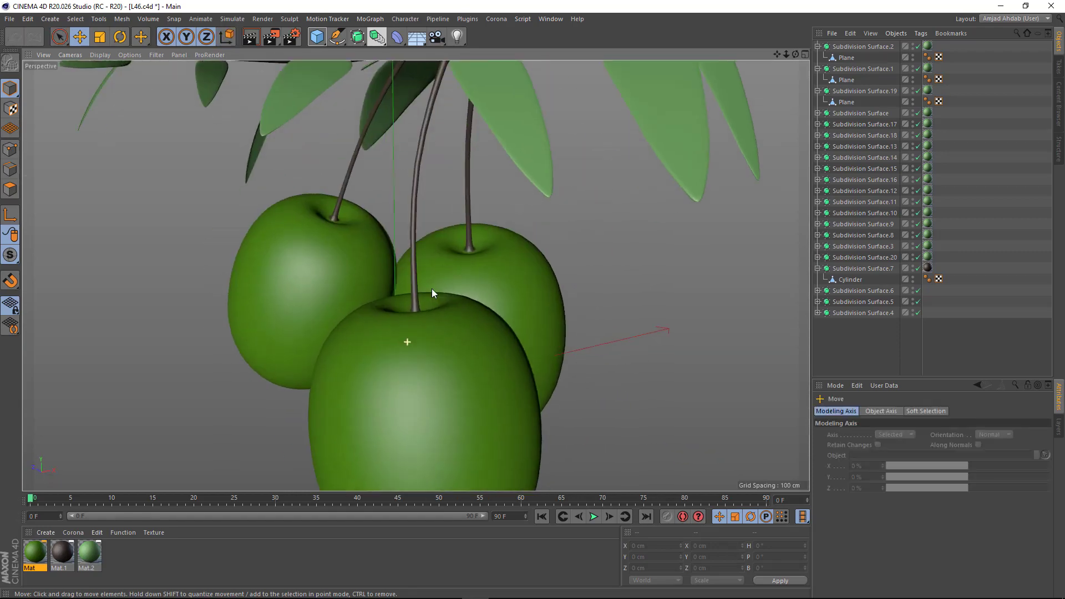
click(431, 289)
scroll(418, 334, up, 5)
click(10, 169)
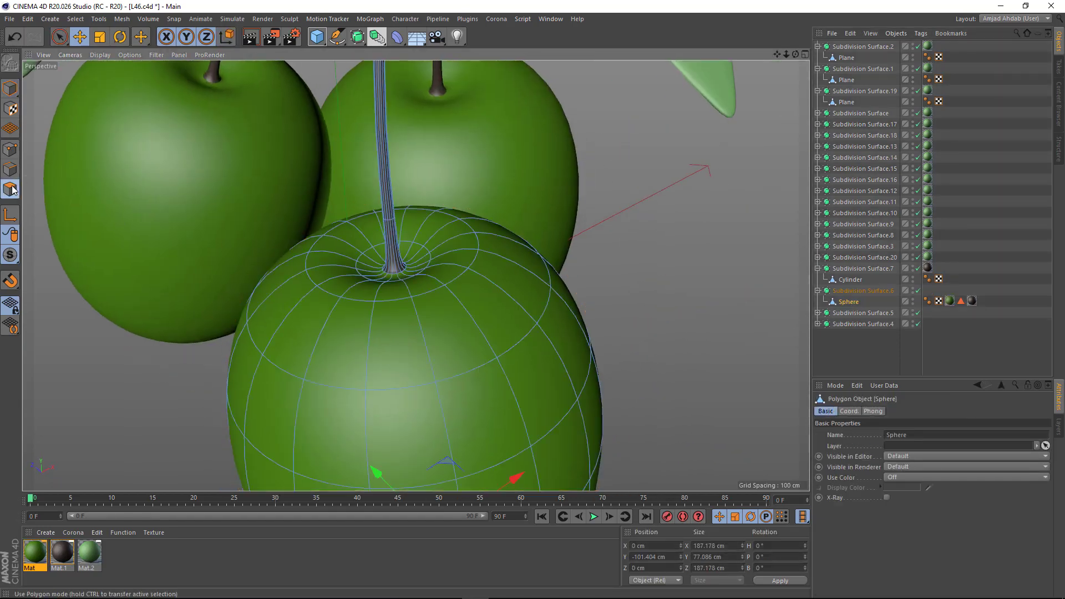
scroll(419, 249, up, 3)
scroll(405, 268, up, 2)
scroll(405, 268, down, 2)
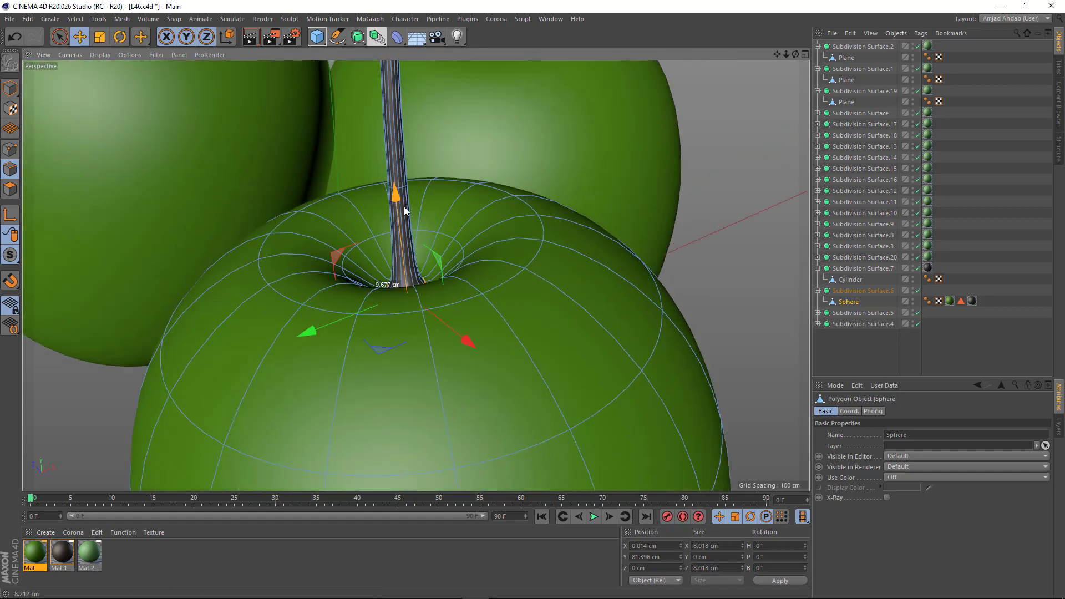
alt+drag(403, 206, 410, 233)
double_click(464, 266)
key(t)
scroll(499, 256, down, 2)
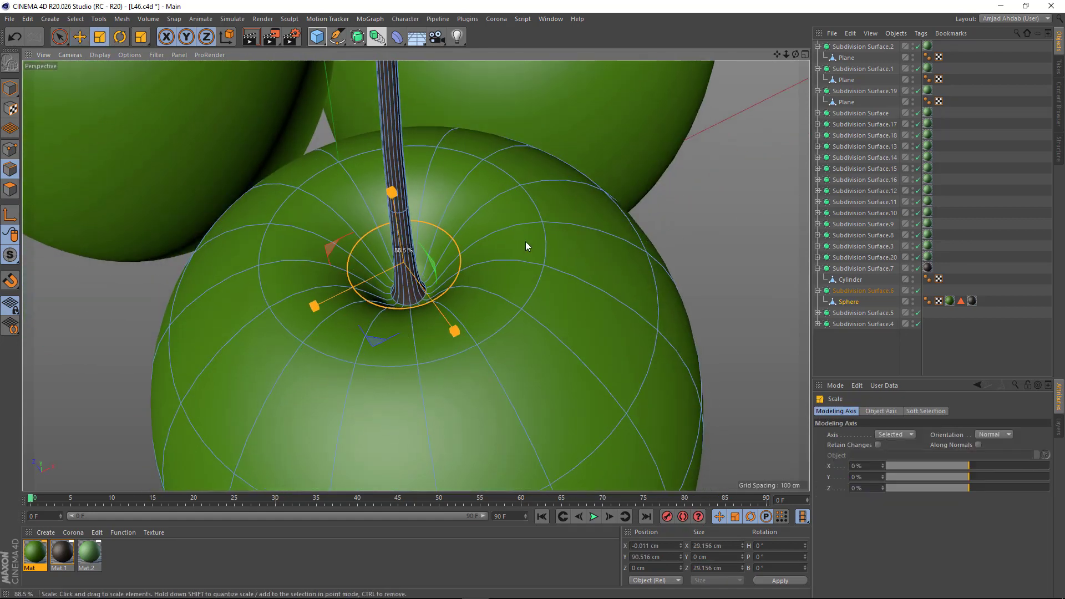
mouse_move(525, 242)
alt+mouse_down()
mouse_move(439, 301)
mouse_move(542, 242)
alt+mouse_up()
scroll(397, 314, down, 3)
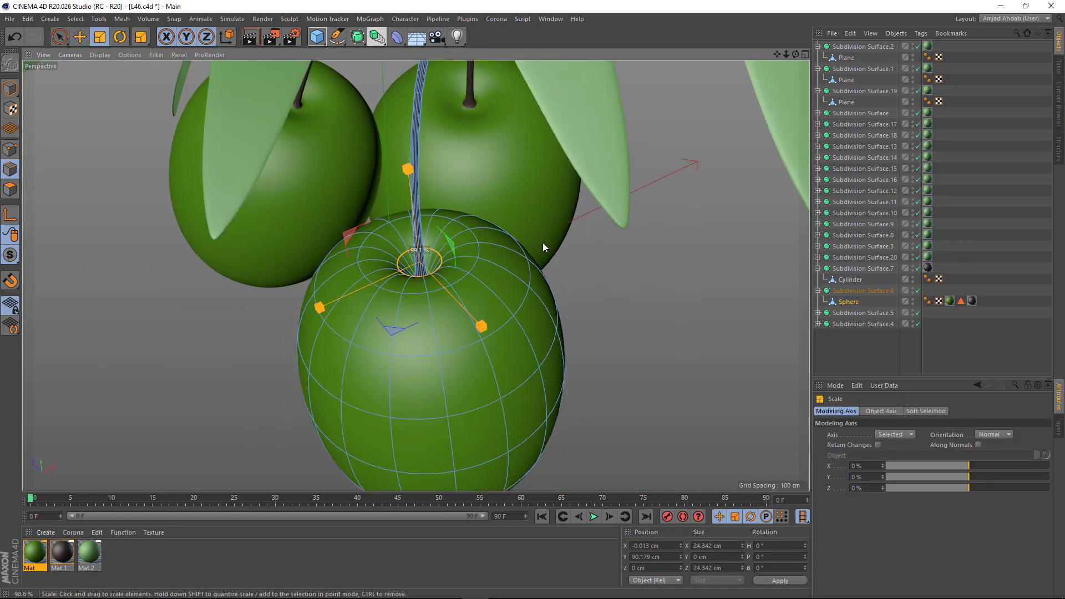
click(543, 242)
mouse_move(460, 295)
alt+mouse_down()
mouse_move(465, 208)
mouse_move(331, 312)
alt+mouse_up()
scroll(466, 277, up, 5)
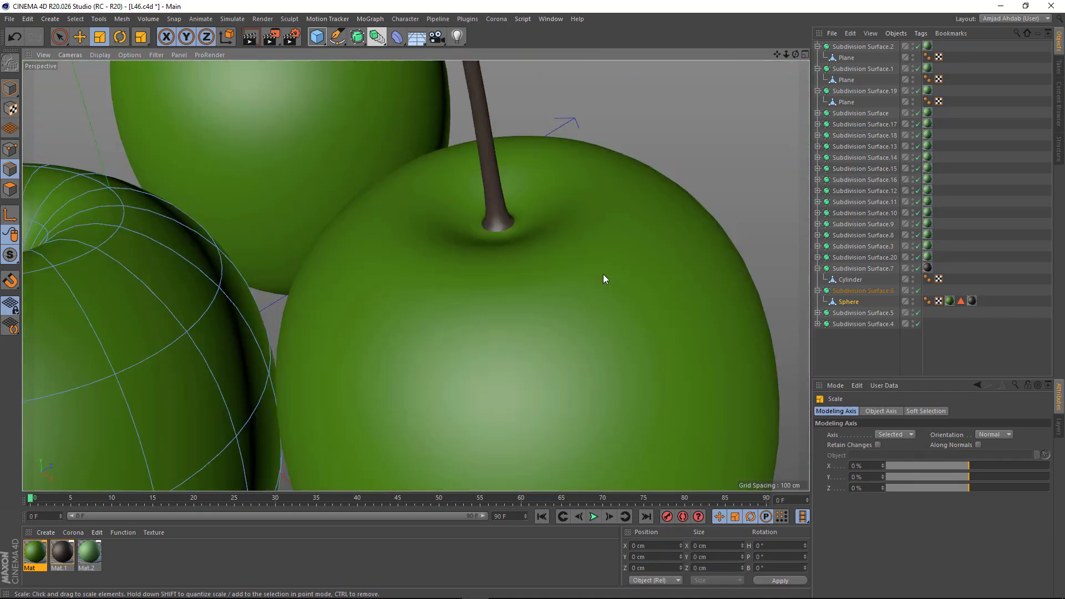
Scale down the stem-base ring on the second olive.
click(10, 63)
click(617, 321)
key(e)
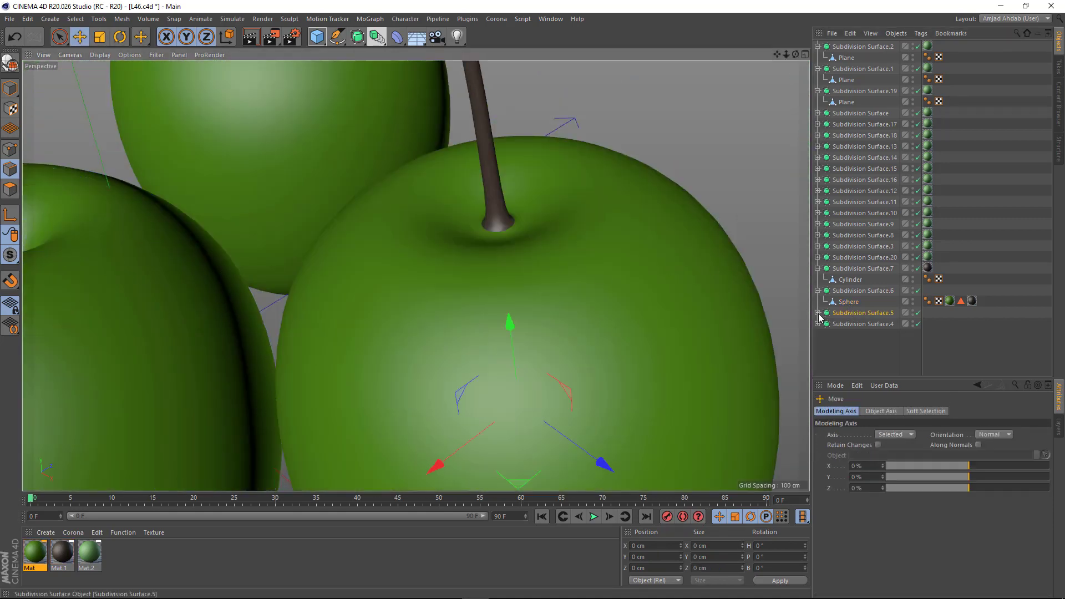
click(561, 268)
key(t)
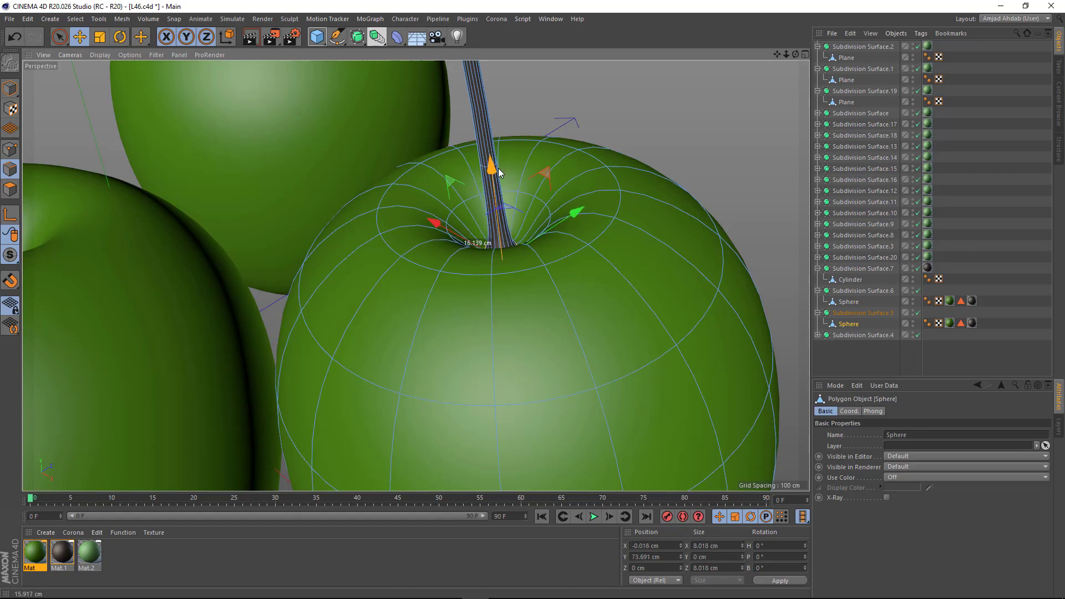
scroll(512, 252, up, 2)
mouse_move(528, 168)
mouse_down()
mouse_move(630, 184)
mouse_move(515, 221)
mouse_move(499, 271)
mouse_up()
scroll(515, 220, down, 2)
scroll(627, 151, up, 3)
scroll(551, 191, down, 4)
scroll(550, 191, down, 3)
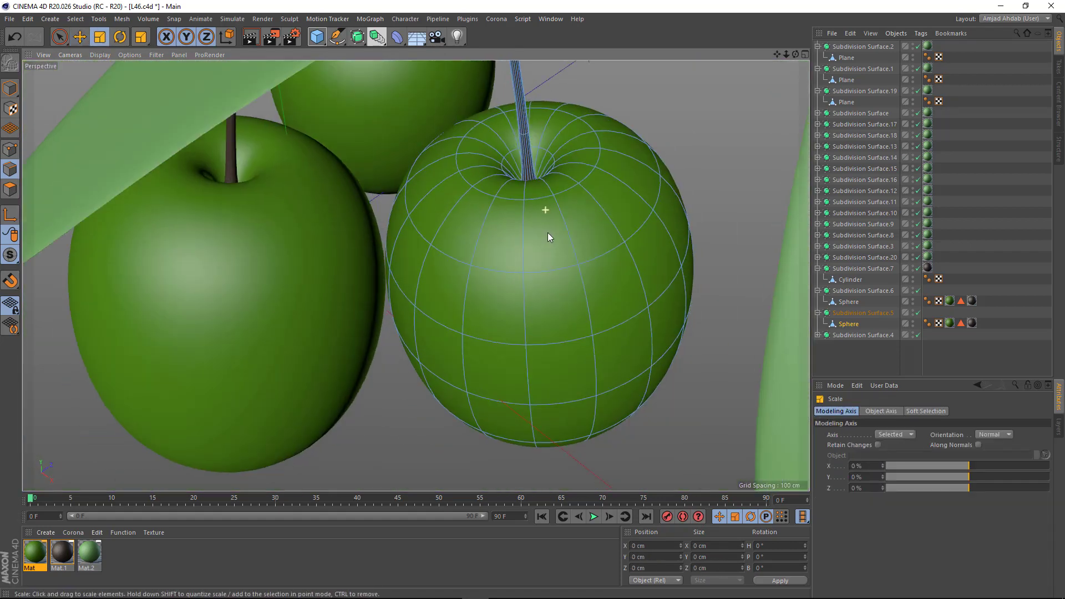
Shrink the third olive's stem-base edge loop to about 18 cm.
click(818, 335)
click(849, 346)
mouse_move(501, 288)
alt+mouse_down()
mouse_move(447, 199)
mouse_move(385, 262)
alt+mouse_up()
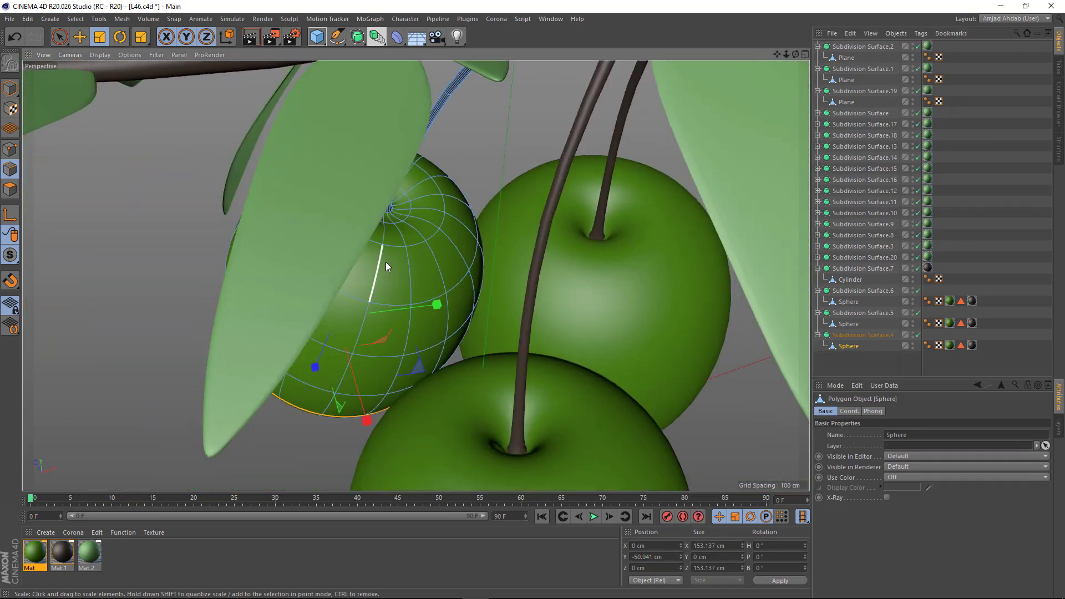
scroll(403, 262, up, 3)
double_click(406, 238)
key(e)
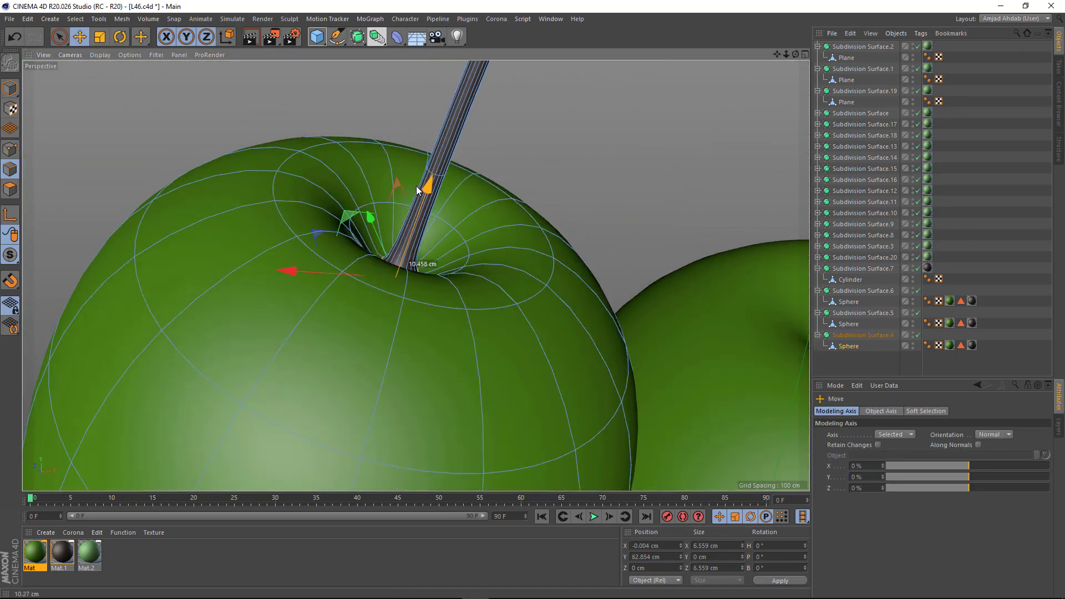
alt+drag(416, 186, 415, 275)
double_click(444, 224)
key(t)
drag(444, 224, 464, 254)
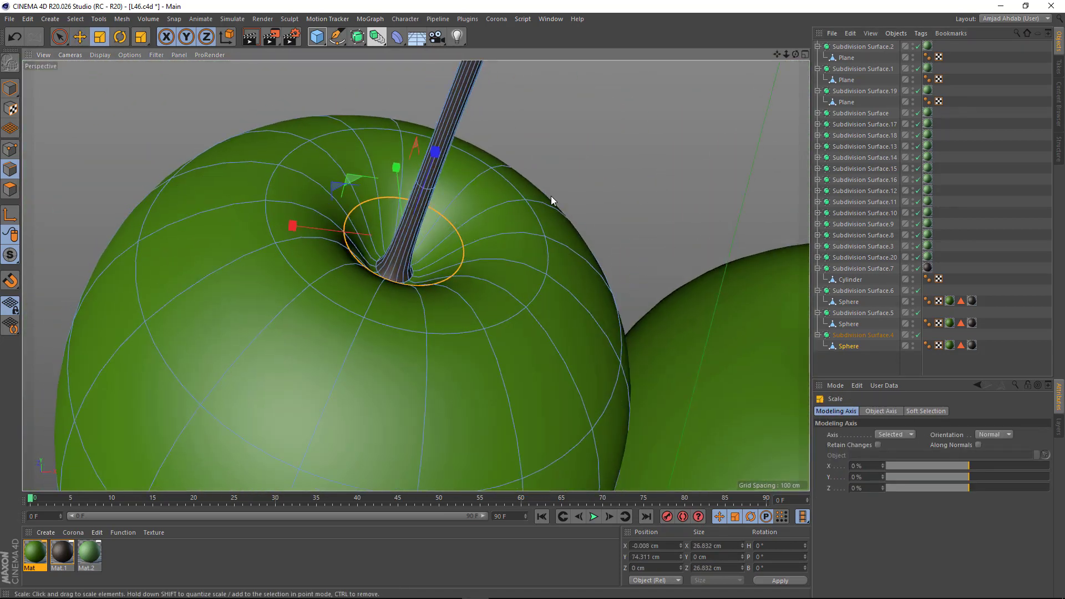
scroll(464, 254, down, 5)
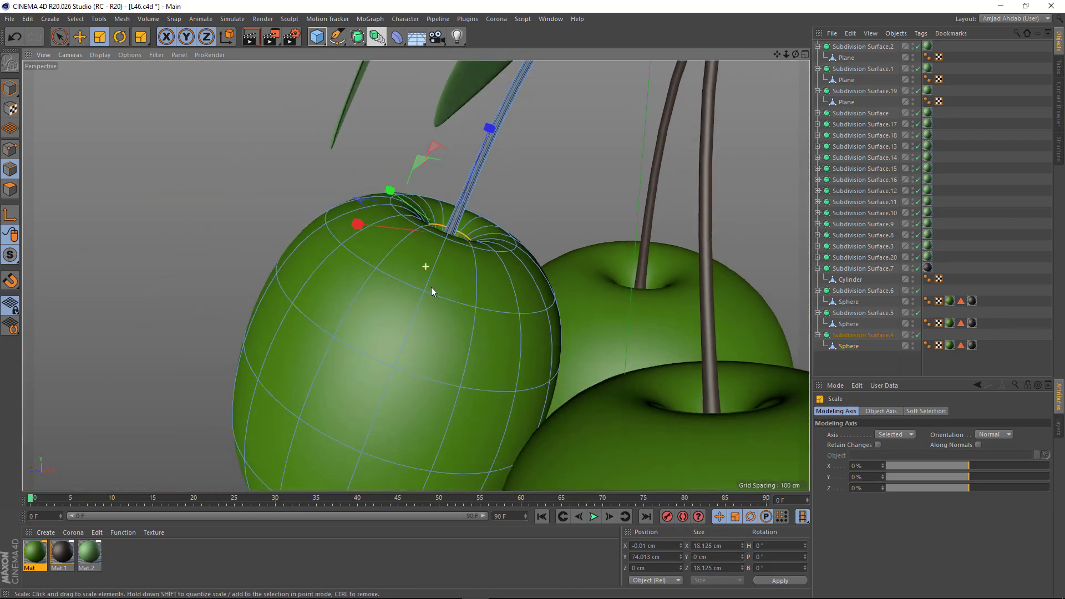
mouse_move(431, 288)
alt+mouse_down()
mouse_move(446, 268)
mouse_move(408, 244)
alt+mouse_up()
Deselect the olive and orbit around the branch to review all three olives.
key(ctrl+shift+a)
click(10, 88)
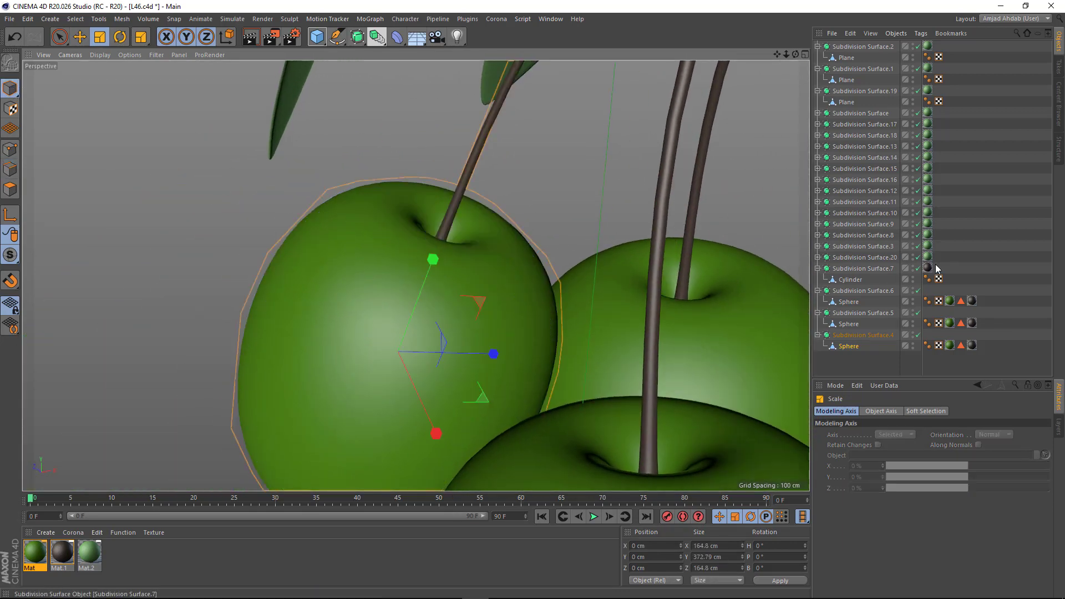
key(ctrl+shift+a)
scroll(494, 302, down, 5)
mouse_move(462, 366)
alt+mouse_down()
mouse_move(432, 297)
mouse_move(478, 358)
alt+mouse_up()
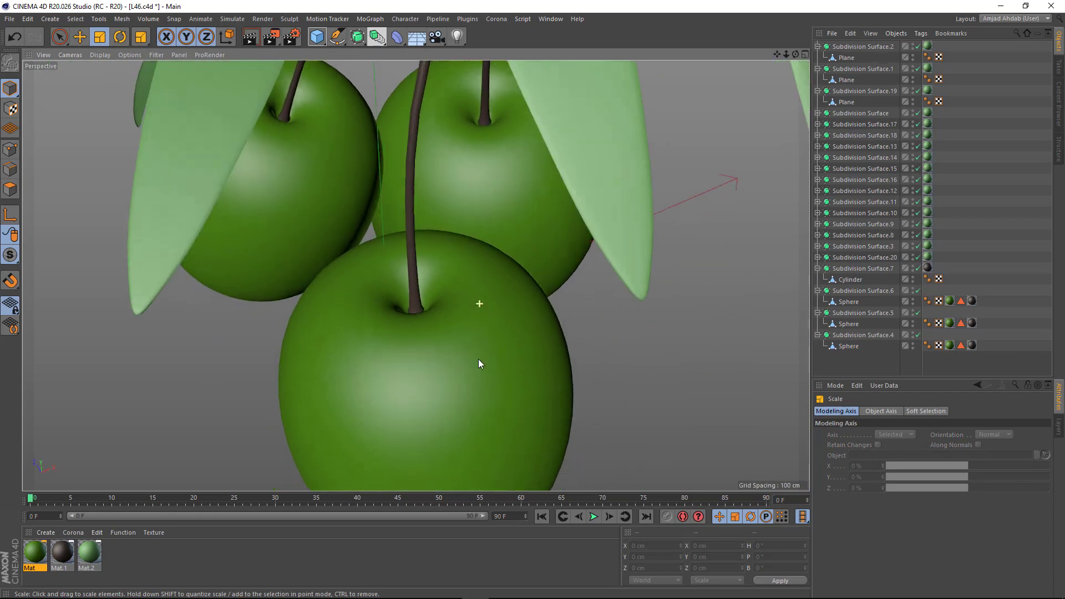
scroll(455, 341, down, 5)
alt+drag(434, 324, 453, 319)
scroll(452, 320, up, 2)
alt+drag(452, 231, 447, 325)
Fold the leaf near the branch tip by lifting its centre edge loop.
key(e)
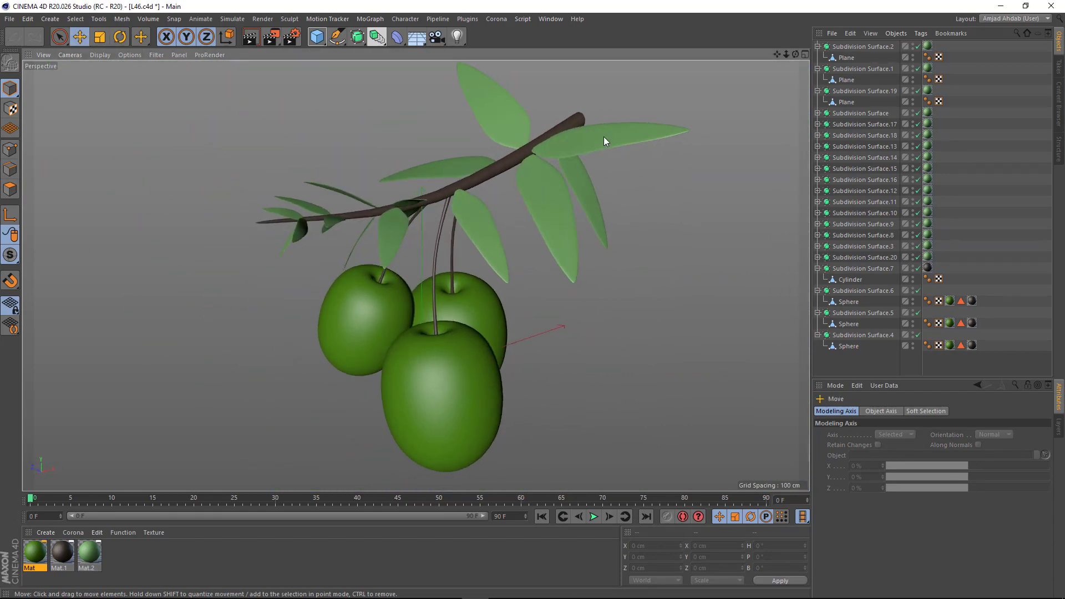
click(603, 137)
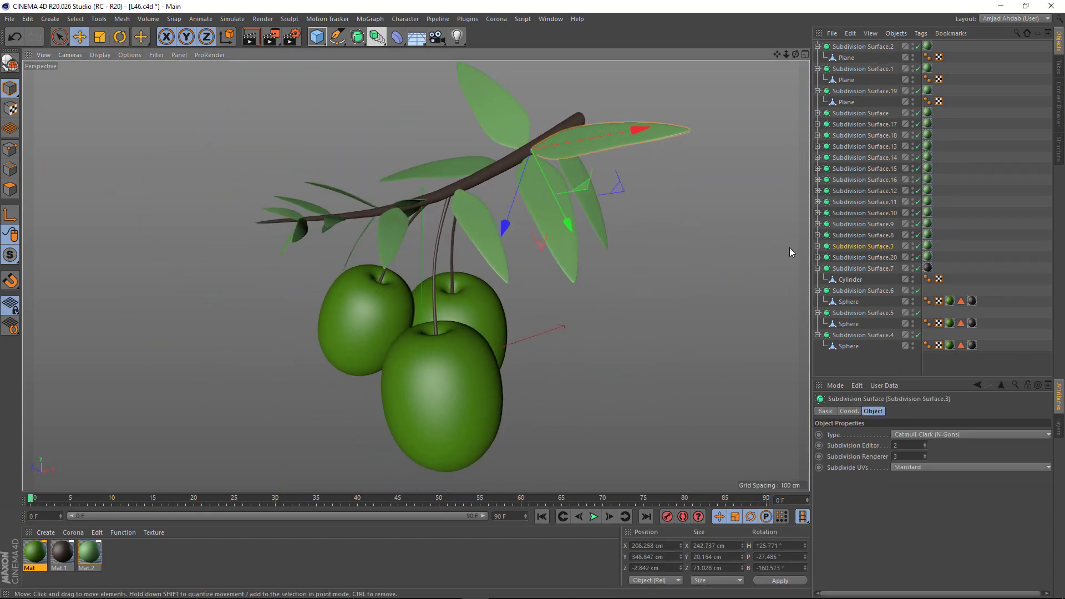
click(10, 170)
scroll(597, 155, up, 5)
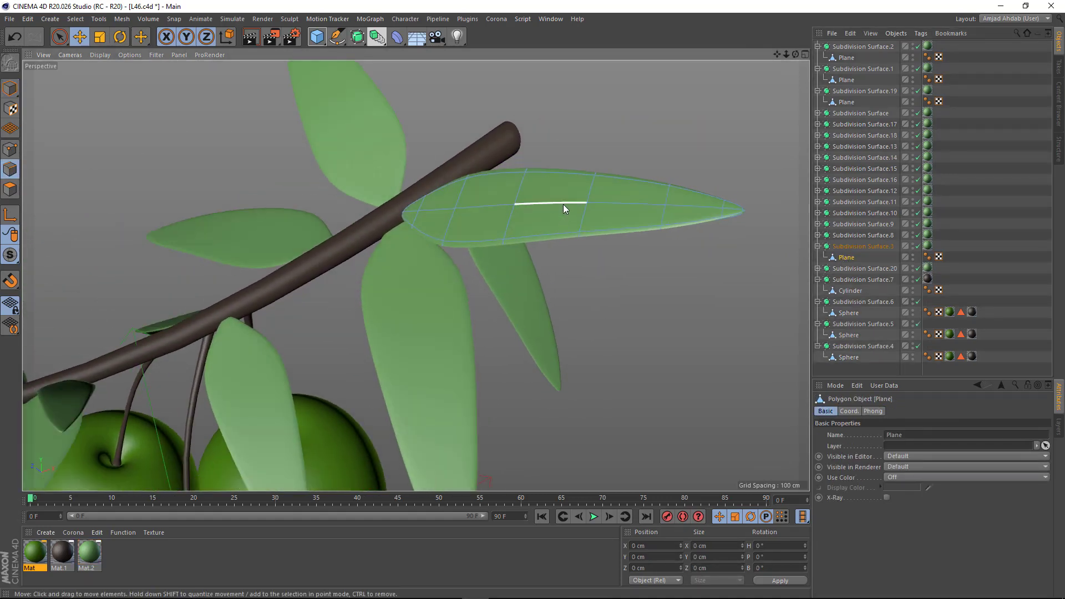
double_click(564, 204)
alt+drag(560, 205, 513, 174)
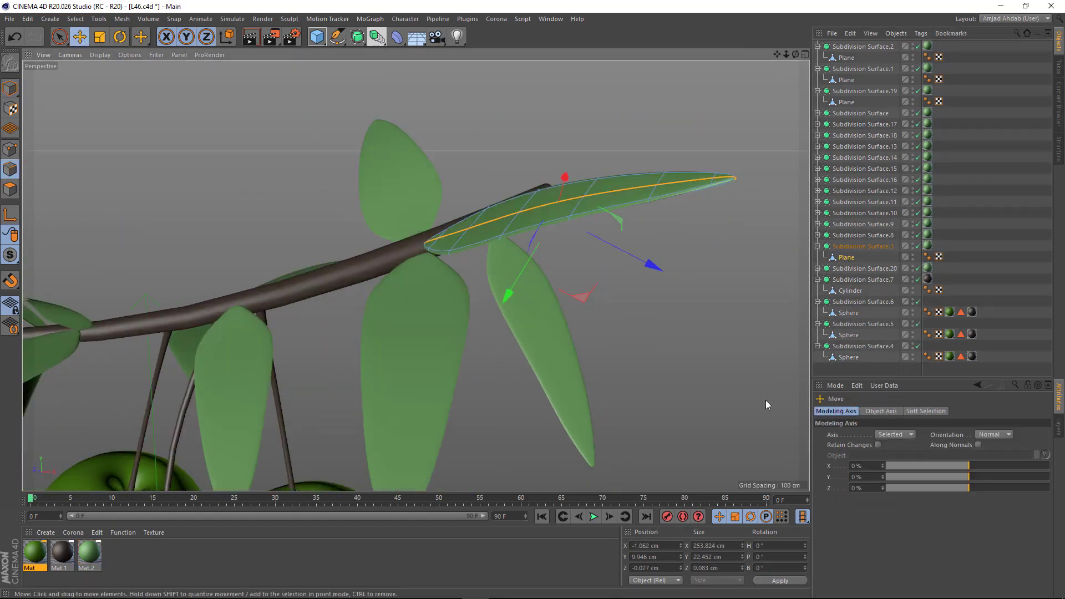
mouse_move(569, 241)
alt+mouse_down()
mouse_move(604, 309)
mouse_move(521, 288)
mouse_move(694, 278)
alt+mouse_up()
Crease and re-angle several more leaves along the branch the same way.
click(538, 304)
mouse_move(537, 304)
alt+mouse_down()
mouse_move(461, 301)
mouse_move(485, 265)
alt+mouse_up()
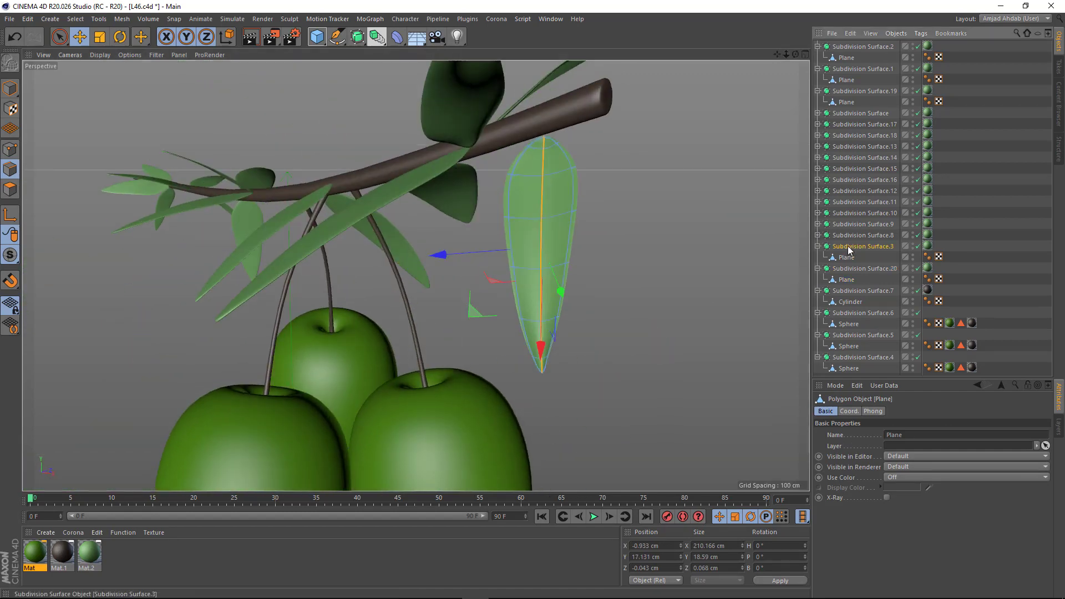
click(471, 99)
alt+drag(471, 100, 819, 251)
alt+drag(610, 266, 412, 281)
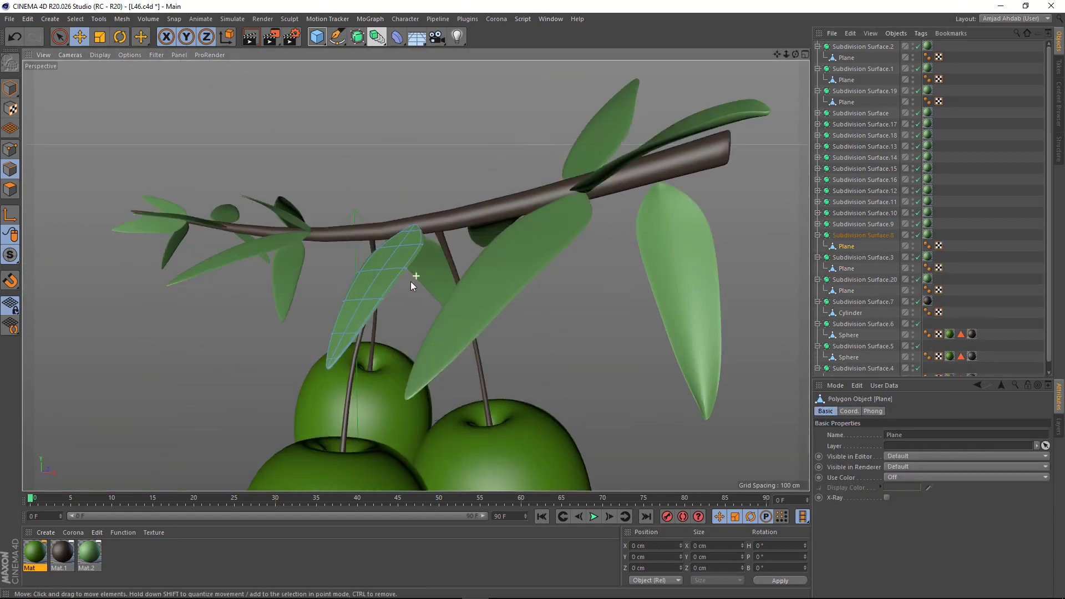
click(356, 304)
mouse_move(416, 377)
alt+mouse_down()
mouse_move(248, 252)
mouse_move(251, 330)
mouse_move(271, 238)
mouse_move(344, 218)
mouse_move(352, 325)
alt+mouse_up()
click(272, 239)
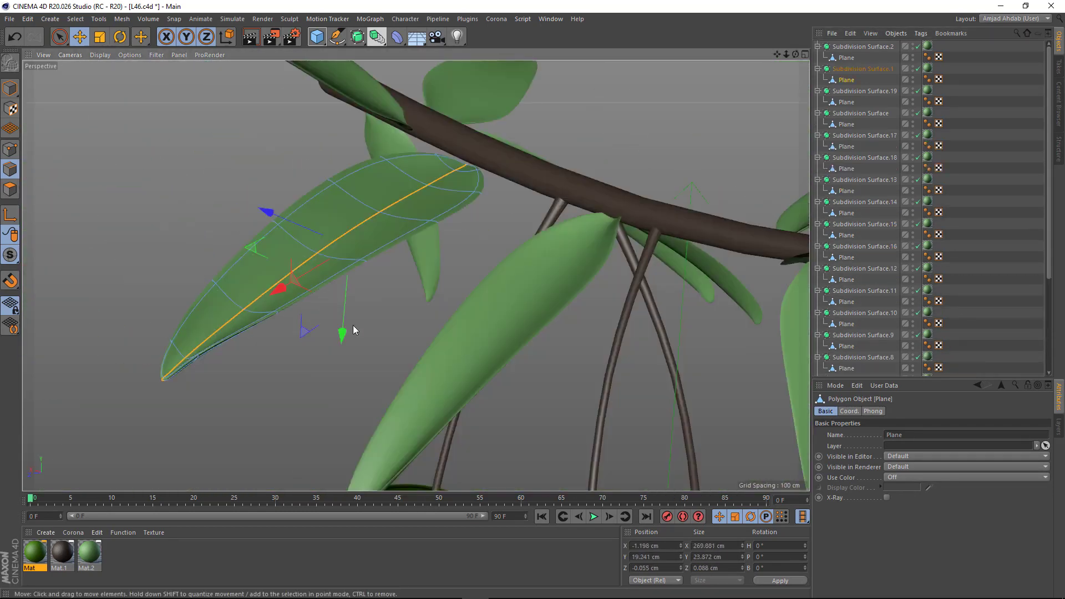
click(456, 171)
mouse_move(429, 182)
alt+mouse_down()
mouse_move(342, 221)
mouse_move(421, 237)
mouse_move(568, 216)
mouse_move(297, 266)
mouse_move(434, 245)
mouse_move(462, 208)
mouse_move(453, 244)
mouse_move(527, 238)
alt+mouse_up()
click(568, 216)
scroll(433, 245, down, 5)
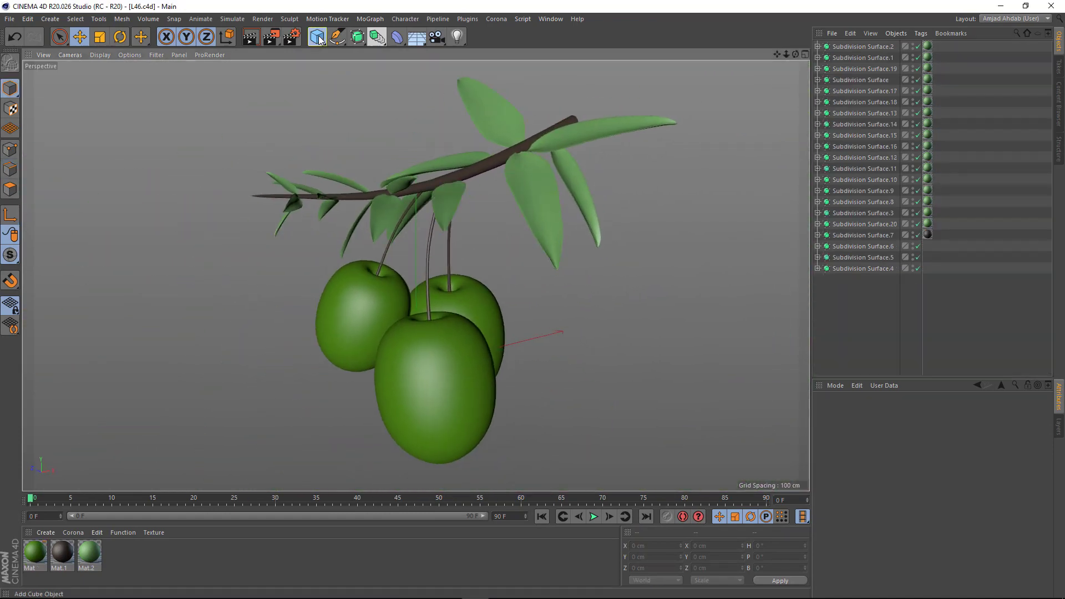
Group all scene objects into a null named Olive.
key(ctrl+a)
key(alt+g)
double_click(838, 46)
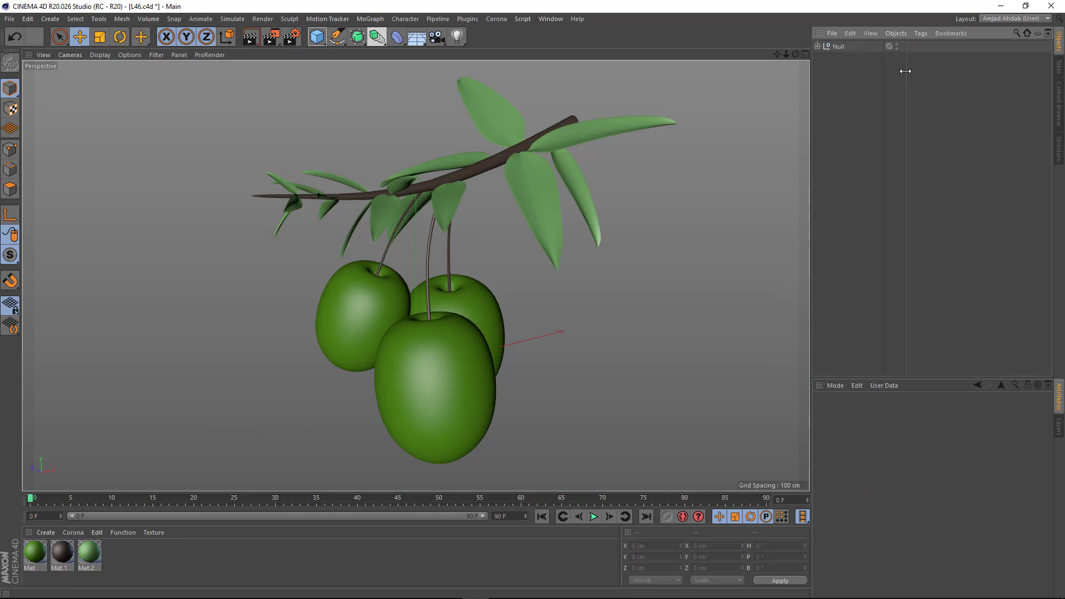
text(o)
key(Return)
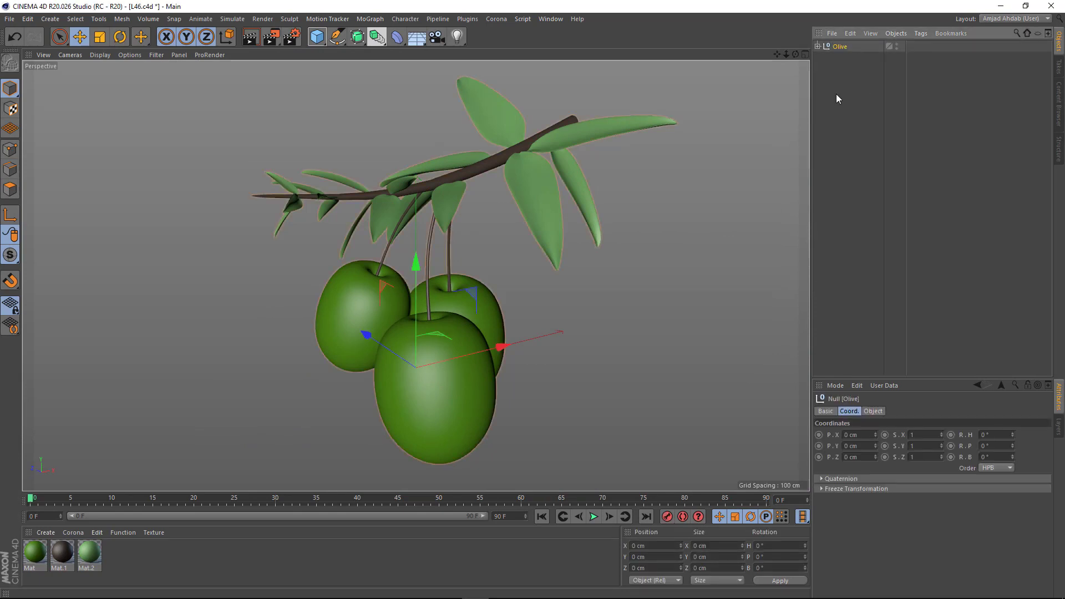
Add a camera with sensor size 45 and frame the olives through it.
click(437, 37)
double_click(918, 469)
text(45)
key(Return)
mouse_move(584, 211)
alt+mouse_down()
mouse_move(551, 338)
mouse_move(470, 325)
mouse_move(473, 312)
mouse_move(489, 328)
alt+mouse_up()
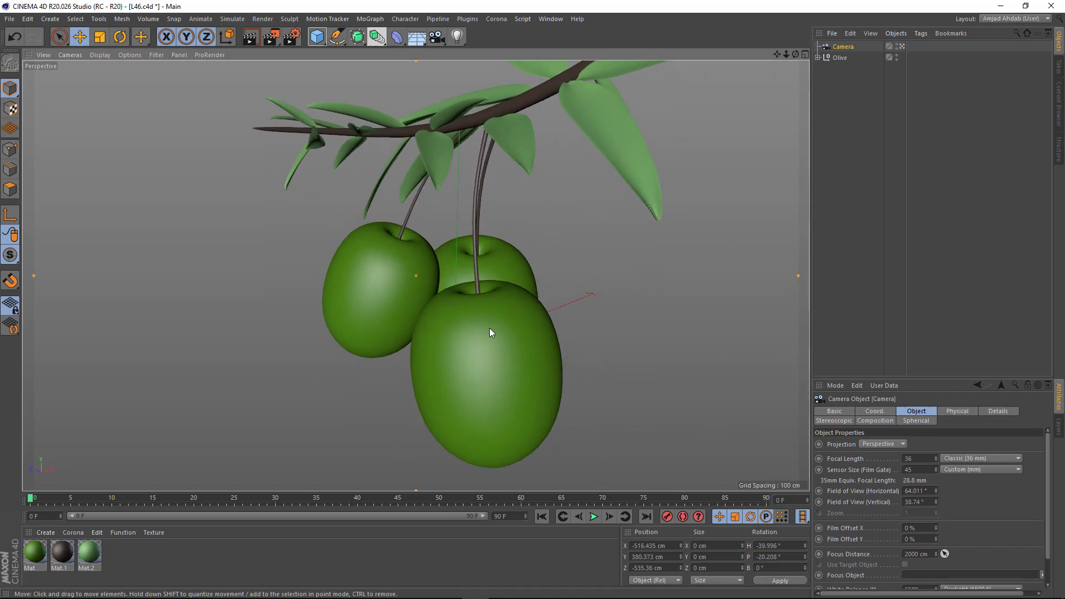
click(901, 46)
mouse_move(488, 239)
alt+mouse_down()
mouse_move(491, 311)
mouse_move(655, 167)
alt+mouse_up()
click(901, 46)
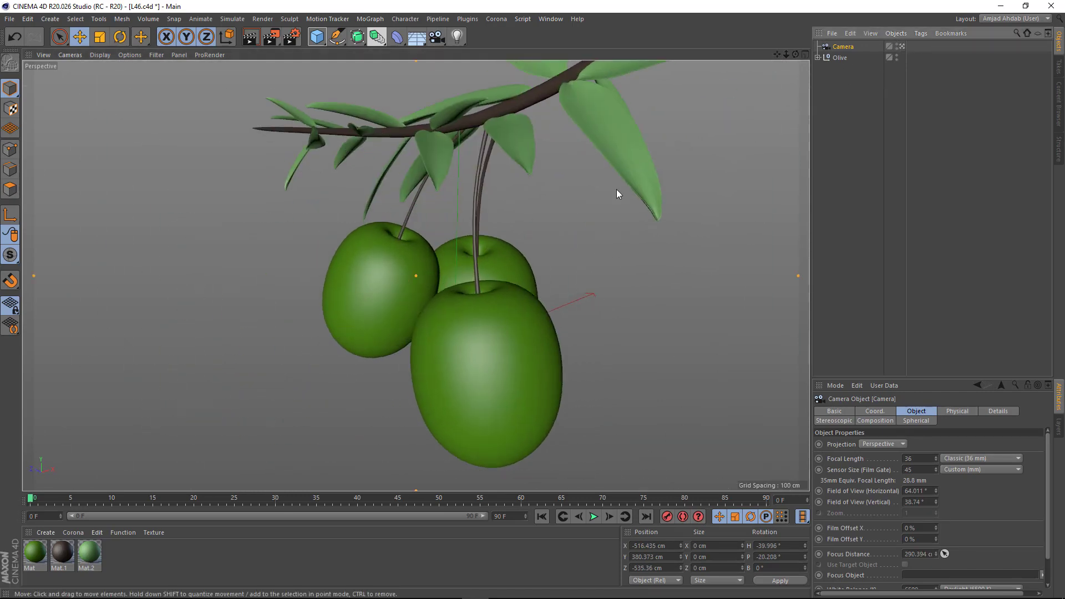
alt+middle_drag(507, 177, 467, 221)
mouse_move(467, 221)
alt+mouse_down()
mouse_move(471, 278)
mouse_move(464, 245)
alt+mouse_up()
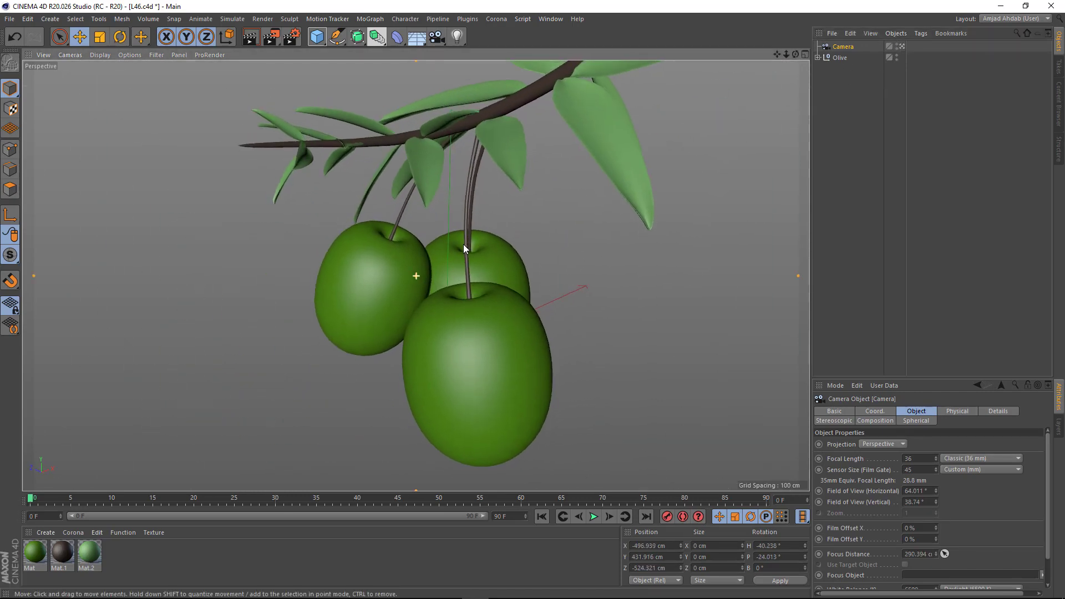
Add a Protection tag to the camera.
right_click(843, 47)
click(1009, 253)
click(901, 46)
key(ctrl+b)
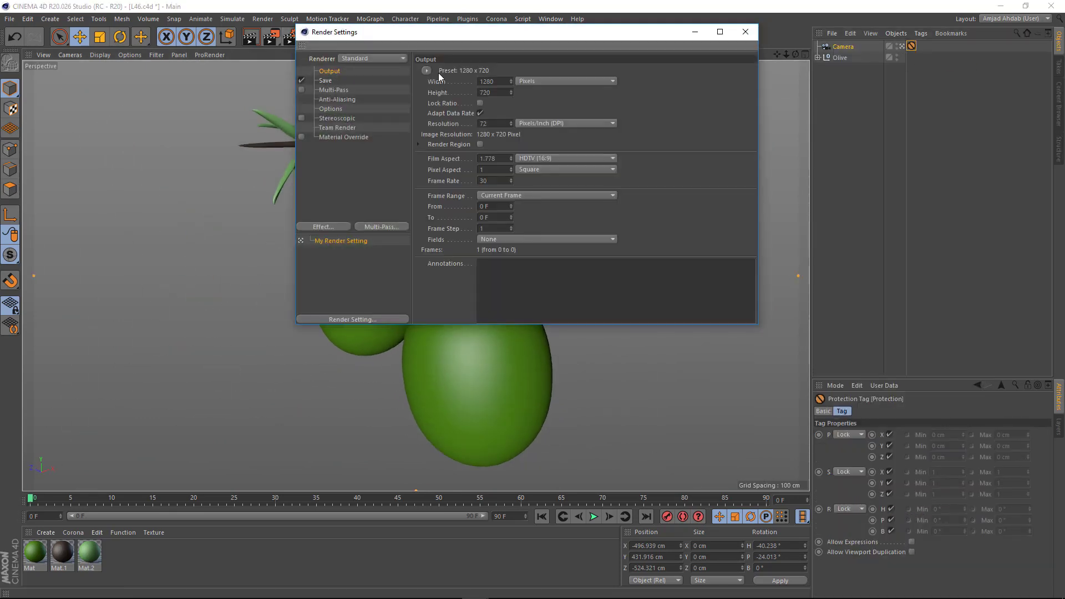
Set the render output to 1920 x 1080 and add a Sky object.
double_click(490, 92)
text(720)
key(Return)
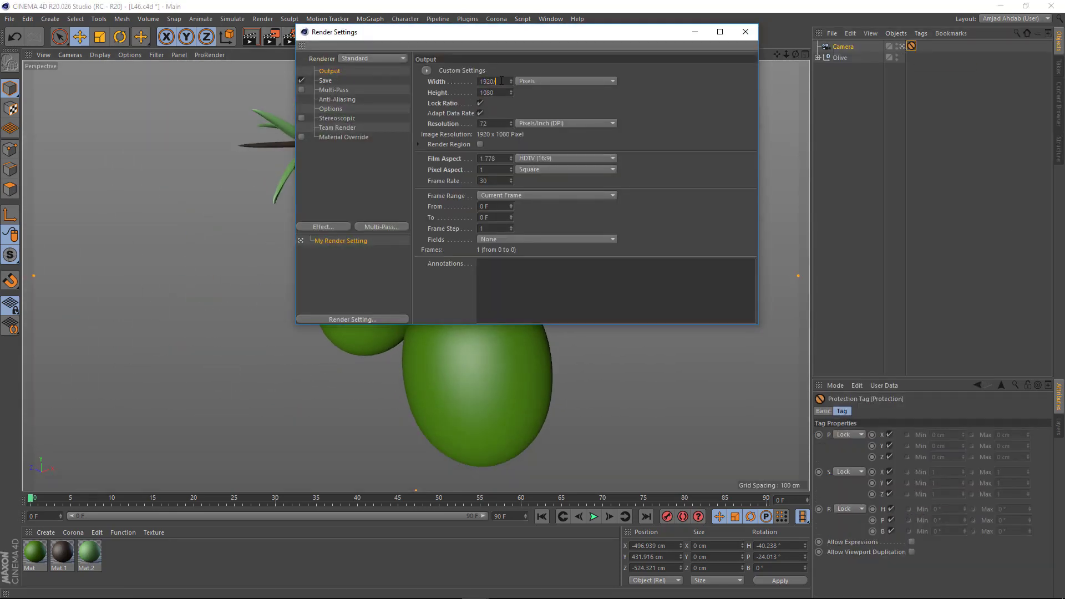
click(744, 31)
click(934, 129)
click(417, 36)
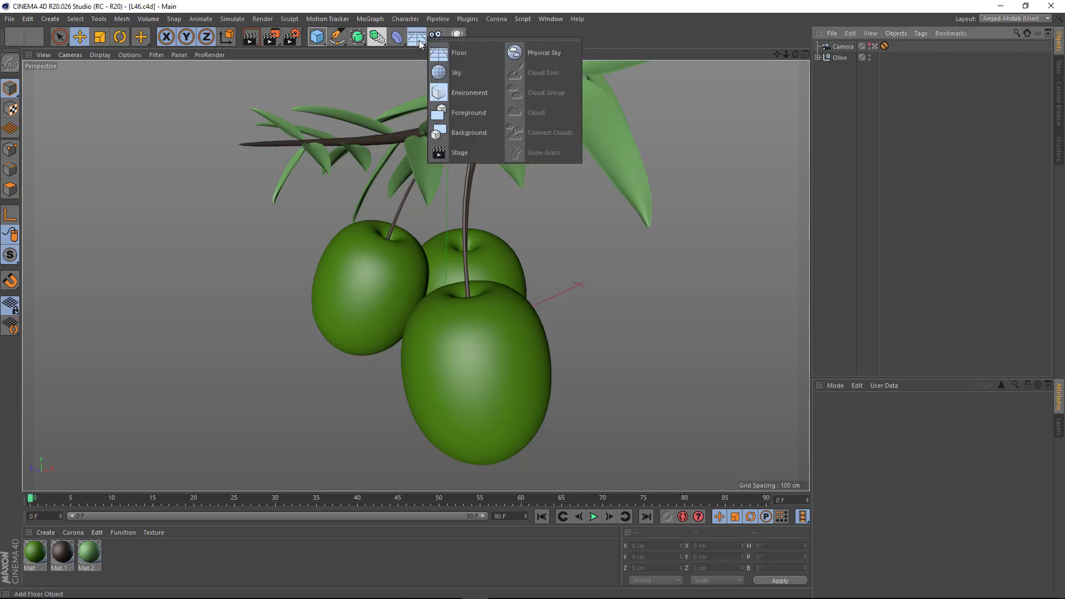
click(438, 75)
Create a luminance-only material using SoftboxTent3.hdr and apply it to the Sky.
double_click(128, 557)
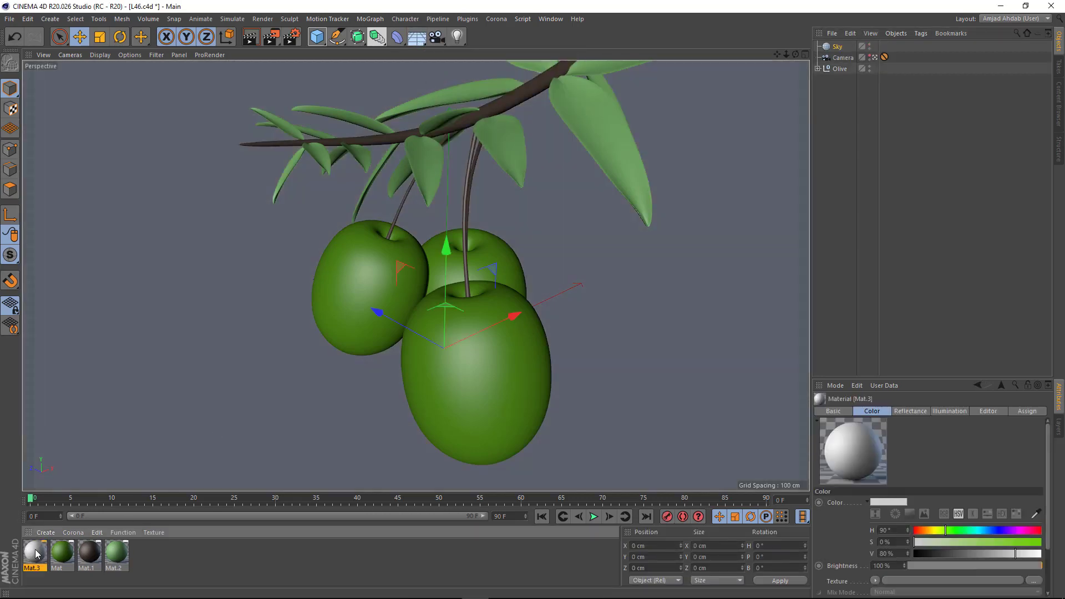
double_click(35, 550)
click(297, 202)
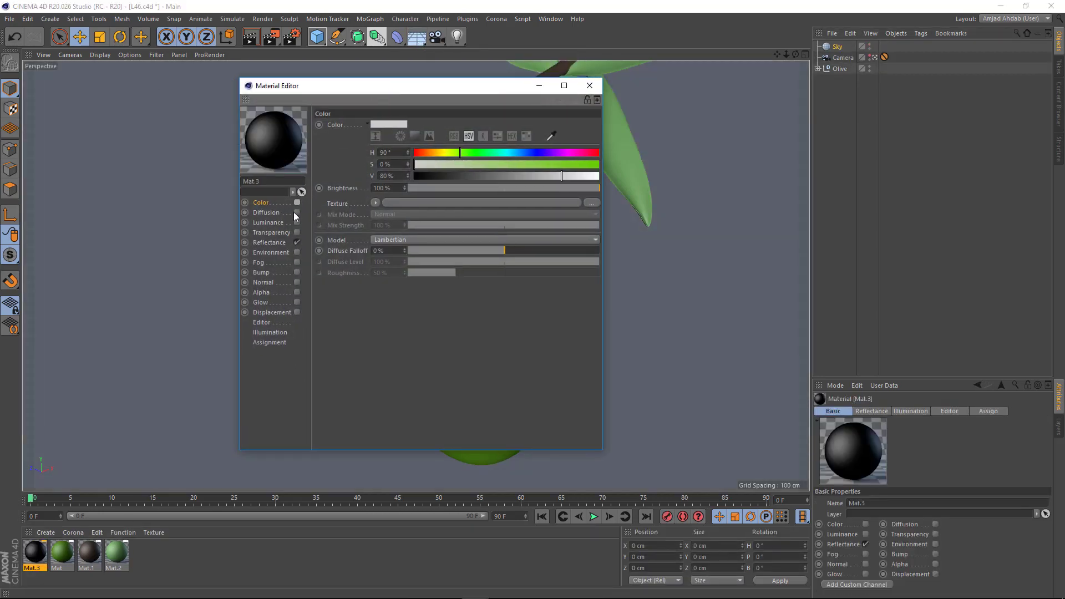
click(297, 243)
click(297, 222)
click(455, 204)
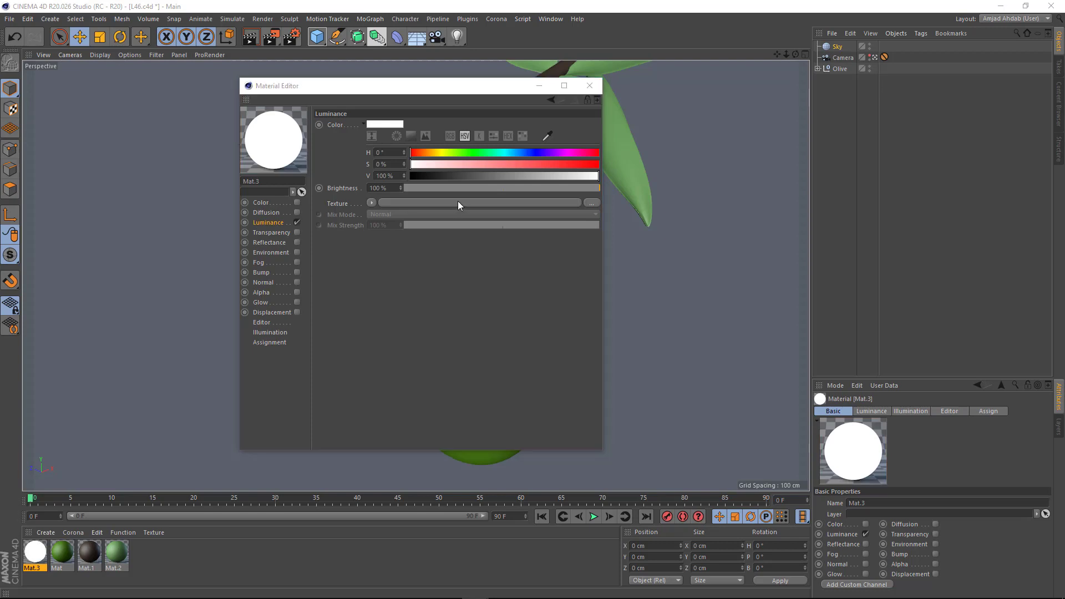
double_click(304, 233)
click(592, 345)
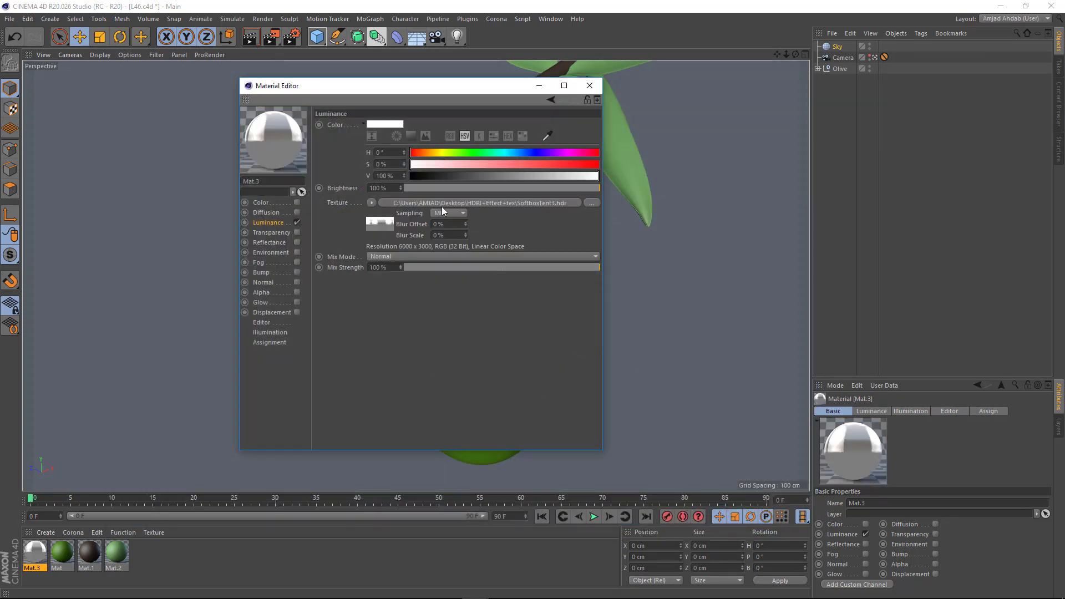
click(589, 86)
drag(838, 50, 838, 47)
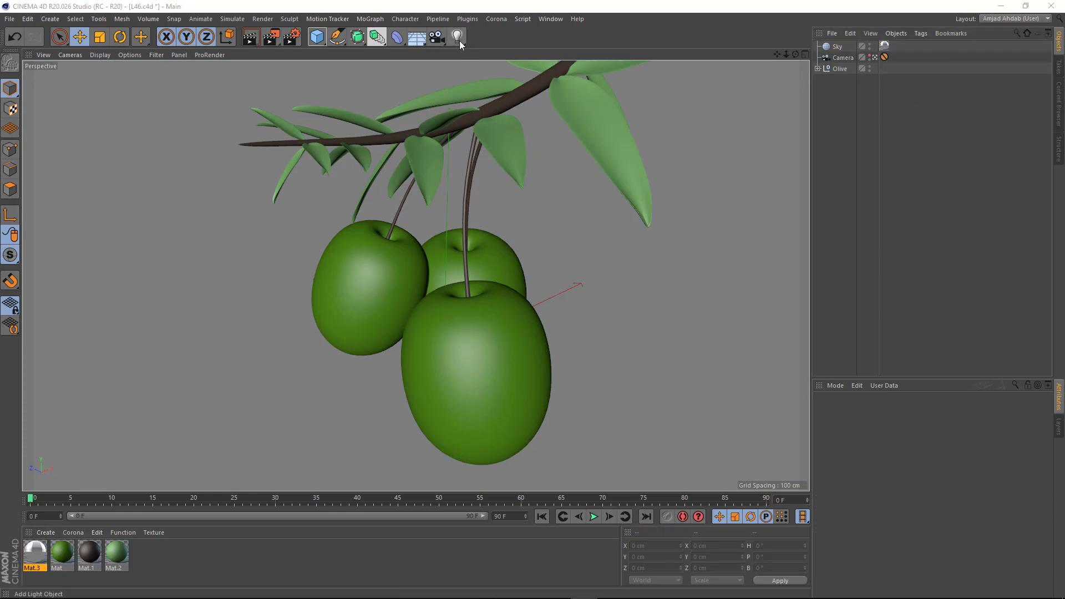
Add a light with a Target tag and Area shadows.
drag(457, 37, 487, 60)
right_click(843, 47)
mouse_move(876, 51)
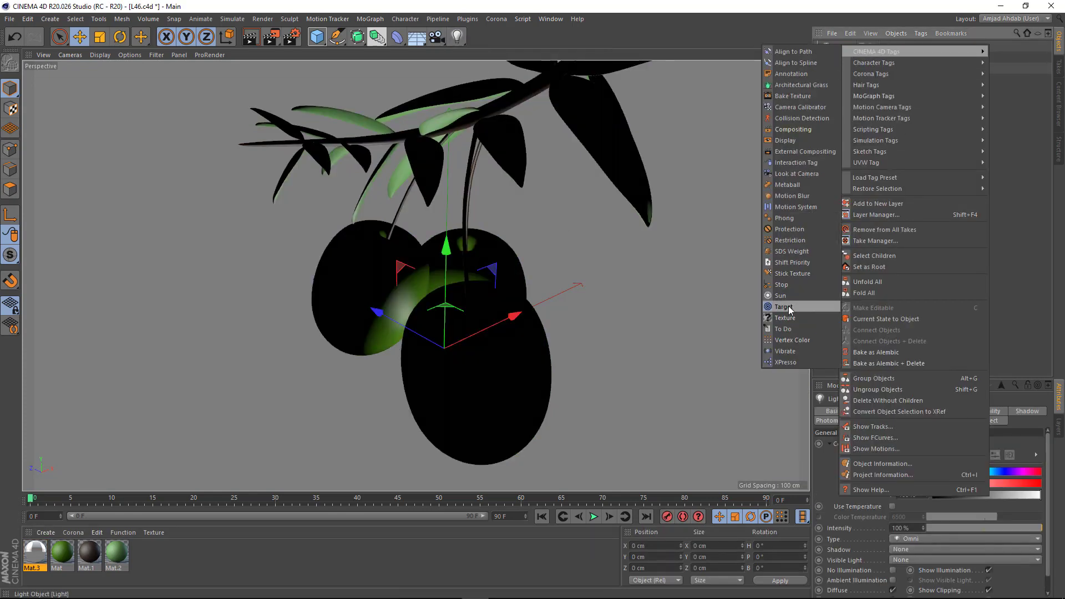
click(793, 304)
click(910, 548)
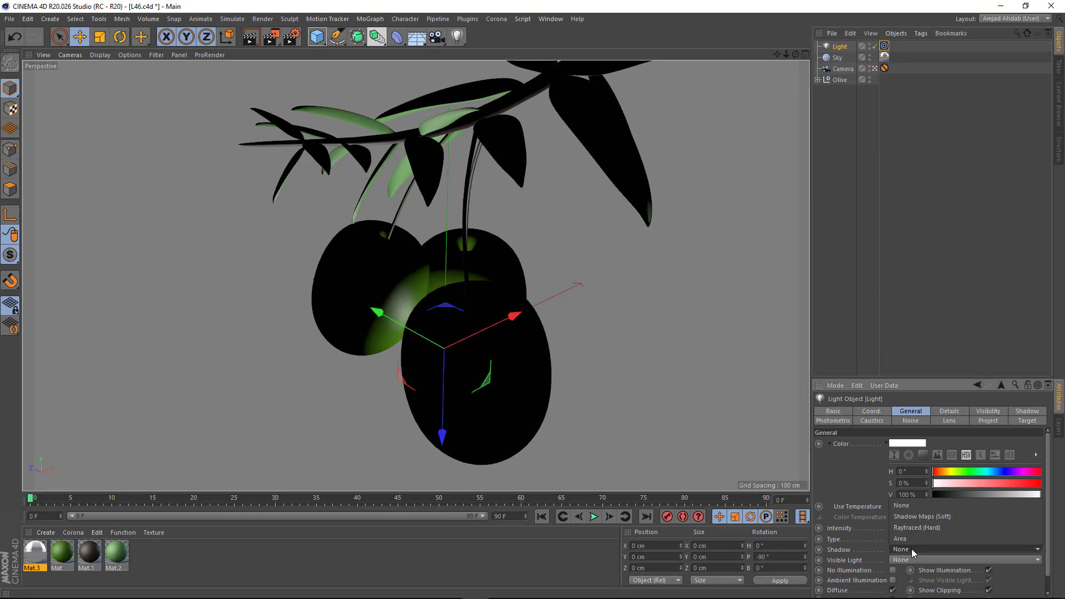
Position the light near the olives using the four-view layout.
middle_click(487, 275)
mouse_move(619, 168)
mouse_down()
mouse_move(689, 199)
mouse_move(702, 193)
mouse_move(660, 226)
mouse_up()
scroll(555, 261, down, 5)
scroll(613, 371, down, 5)
scroll(305, 411, down, 5)
mouse_move(613, 422)
mouse_down()
mouse_move(610, 403)
mouse_move(637, 374)
mouse_up()
scroll(562, 113, down, 3)
click(229, 37)
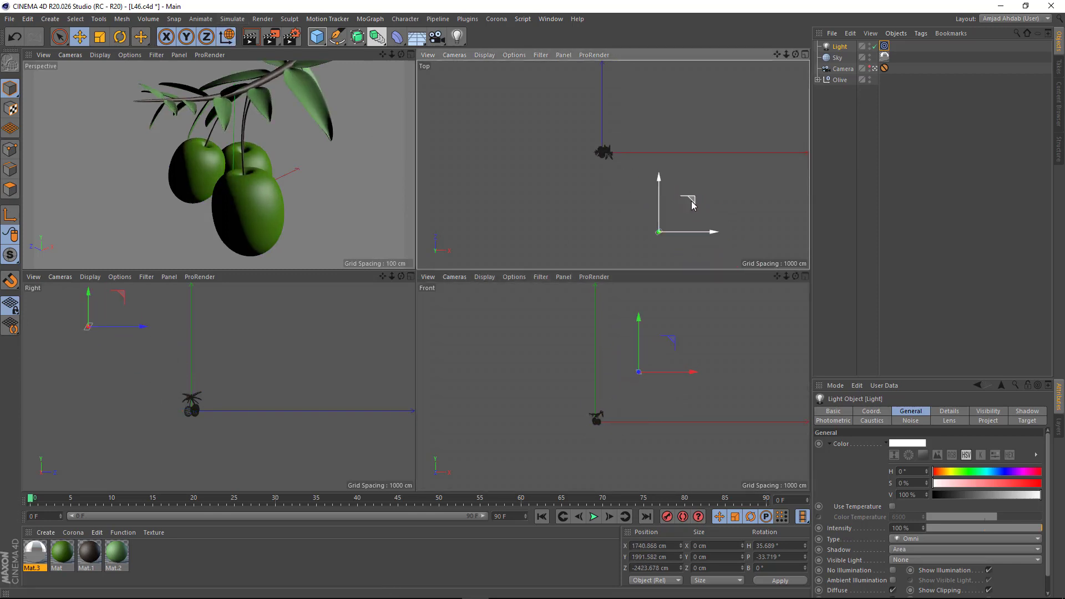
drag(659, 229, 655, 206)
drag(672, 330, 669, 344)
drag(688, 179, 676, 164)
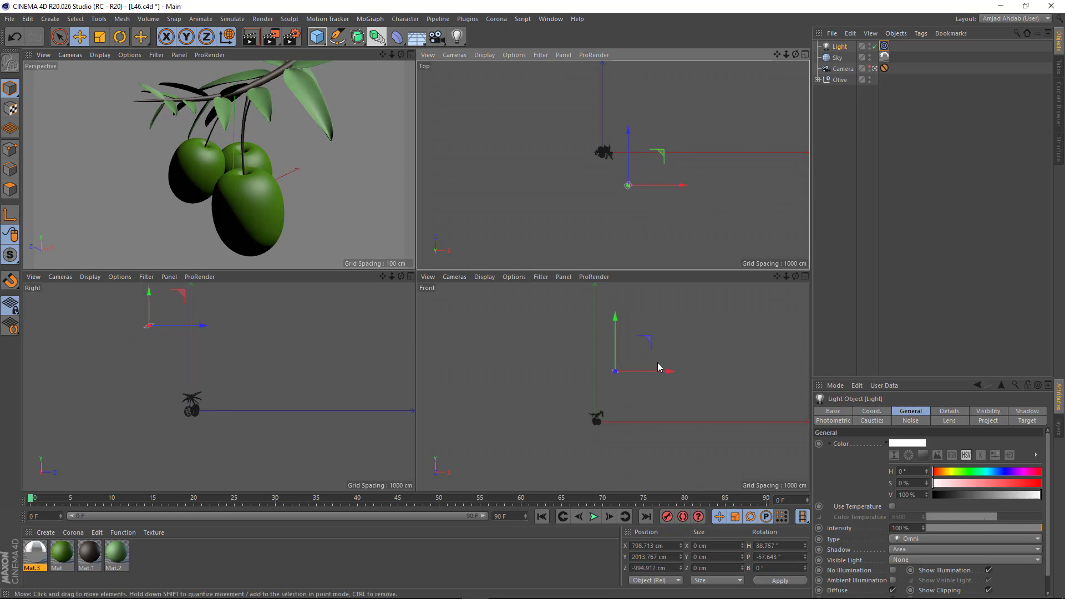
drag(657, 362, 648, 364)
alt+middle_drag(220, 329, 215, 339)
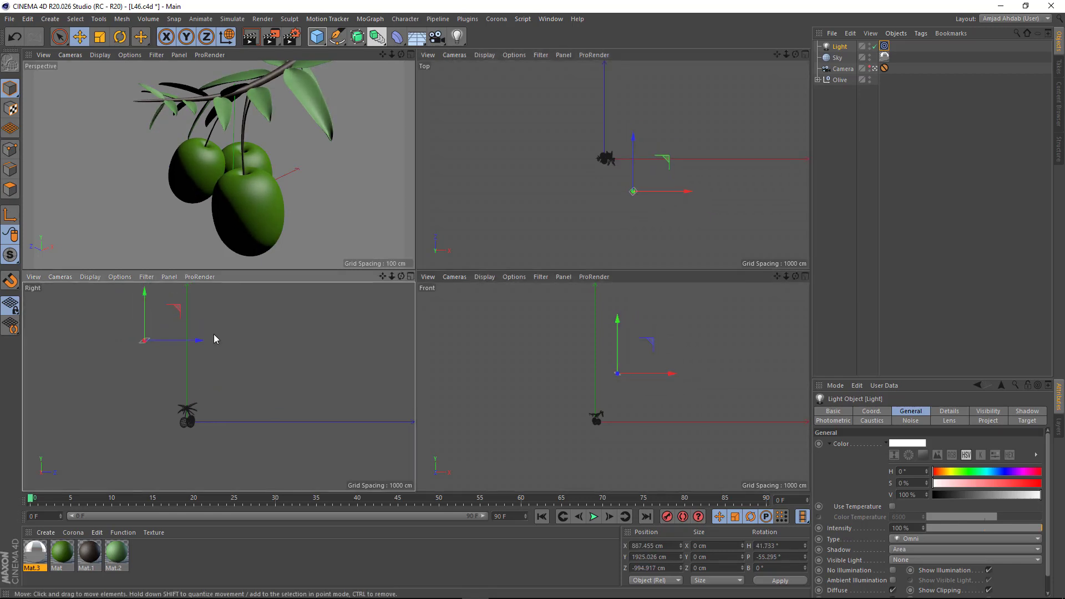
Duplicate the light, turn off the copy's shadows, and place it on the other side.
ctrl+drag(841, 47, 834, 38)
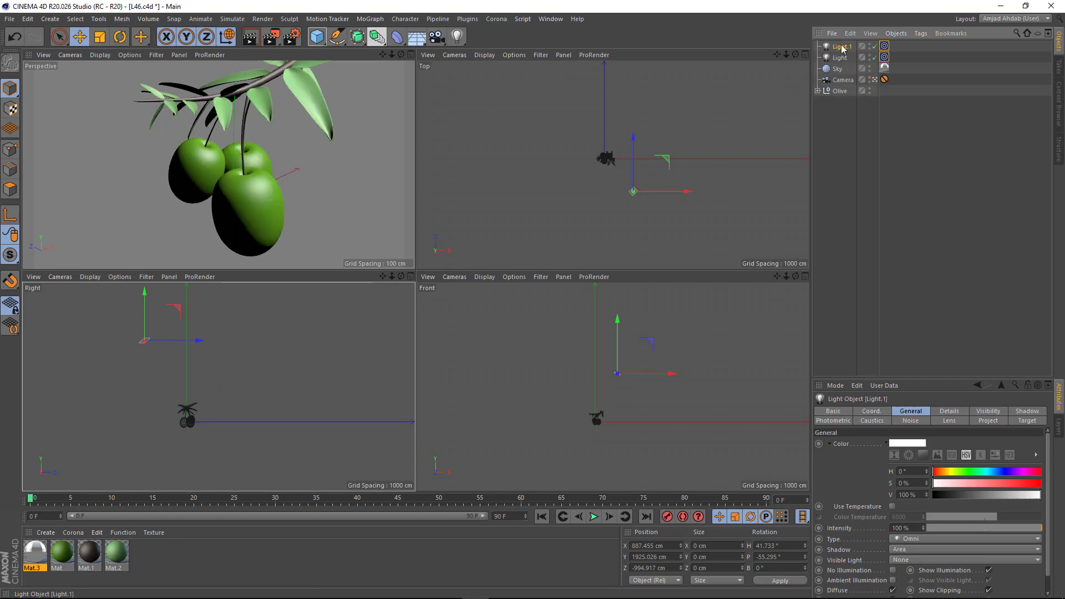
click(913, 549)
click(902, 506)
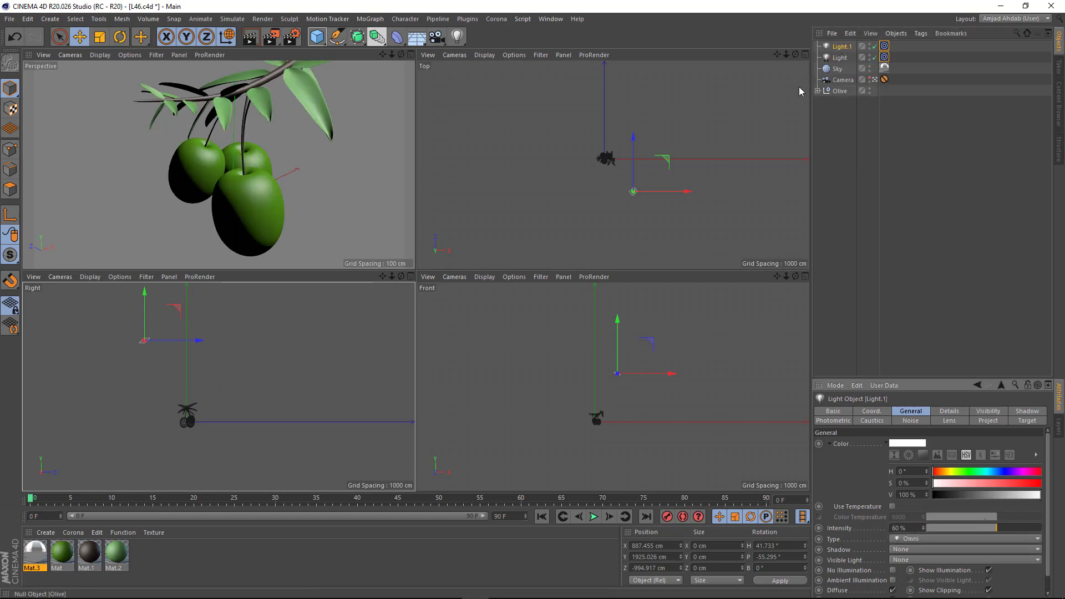
drag(665, 158, 598, 83)
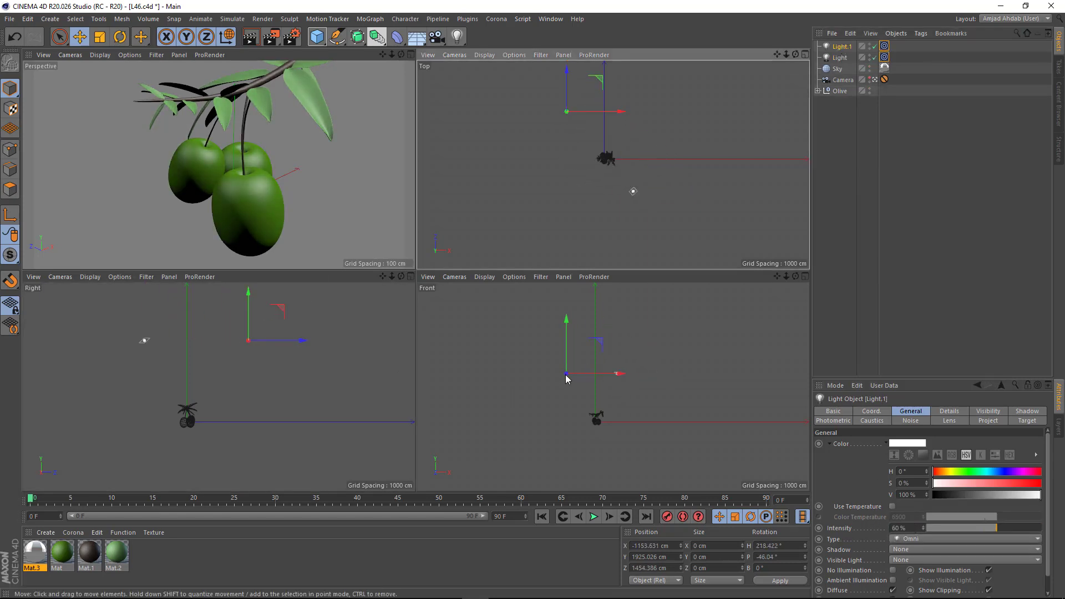
drag(281, 312, 251, 424)
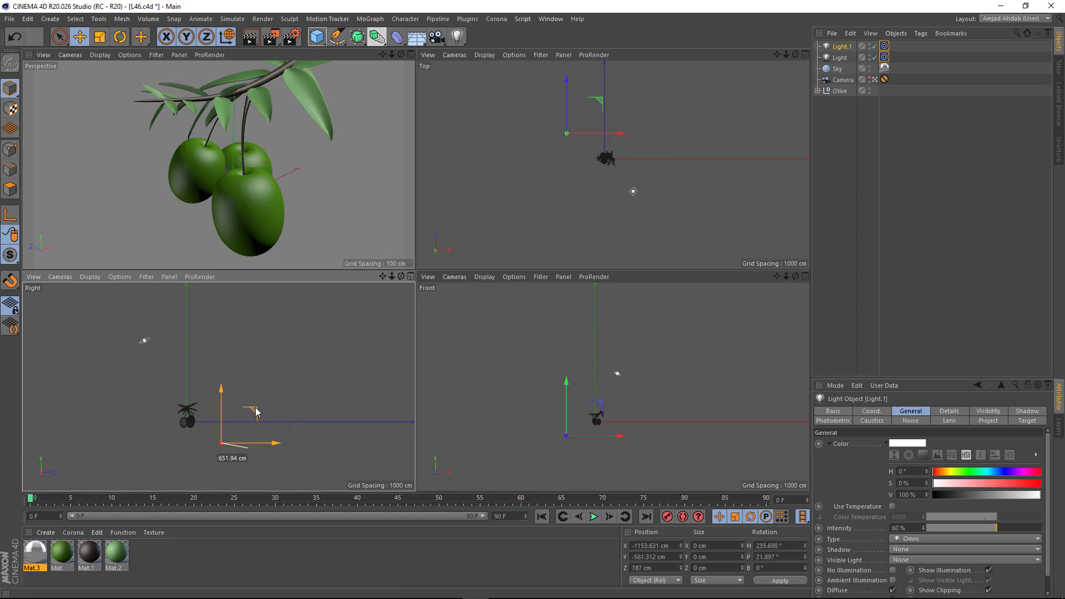
Fine-tune both lights' positions and return to the full perspective view.
click(632, 191)
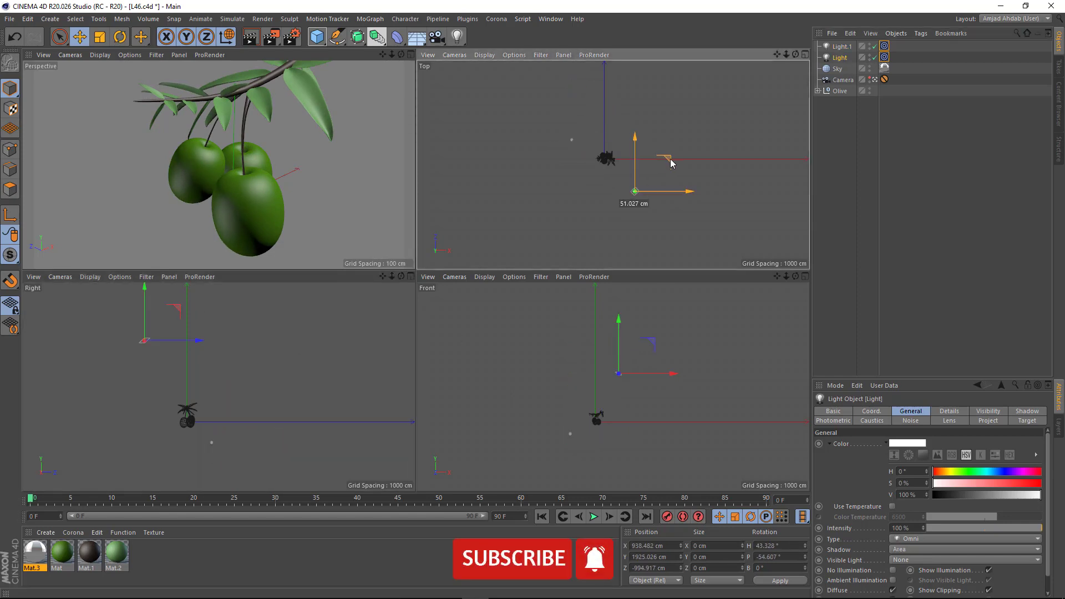
drag(671, 162, 672, 161)
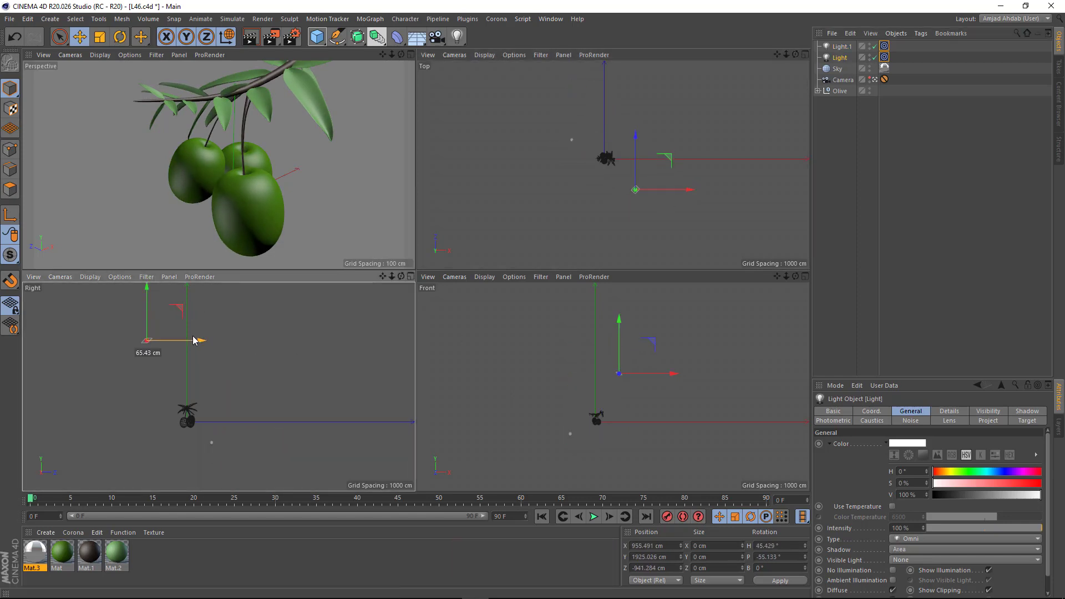
drag(193, 339, 194, 340)
drag(572, 139, 603, 99)
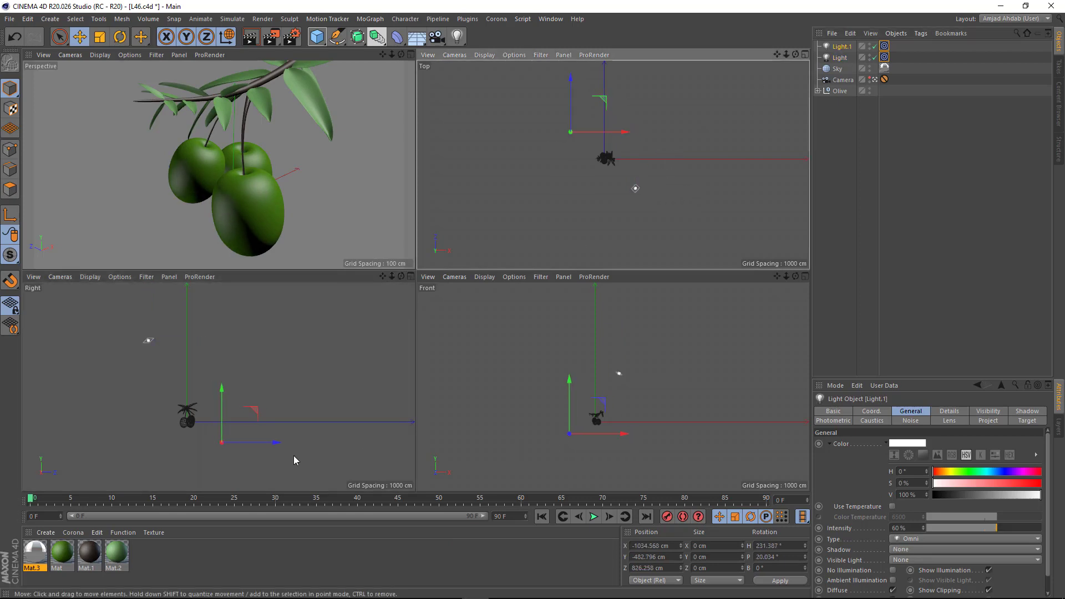
key(F1)
click(517, 259)
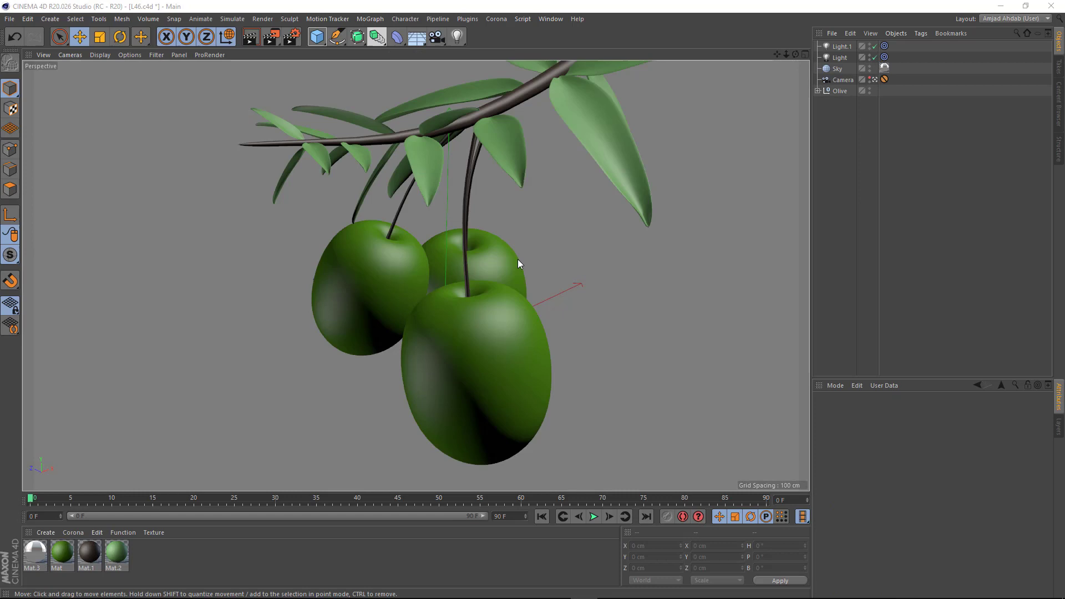
Add a tag to the Sky object.
right_click(837, 67)
click(1013, 84)
click(858, 229)
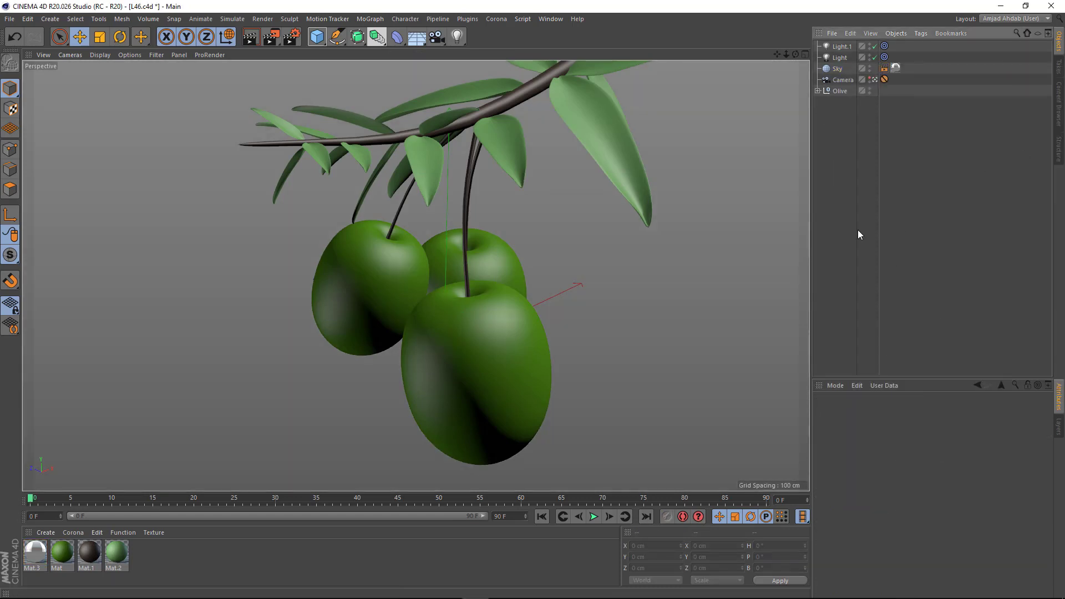
Create material Mat.4 with a 2D - Circular gradient as its colour texture.
double_click(150, 557)
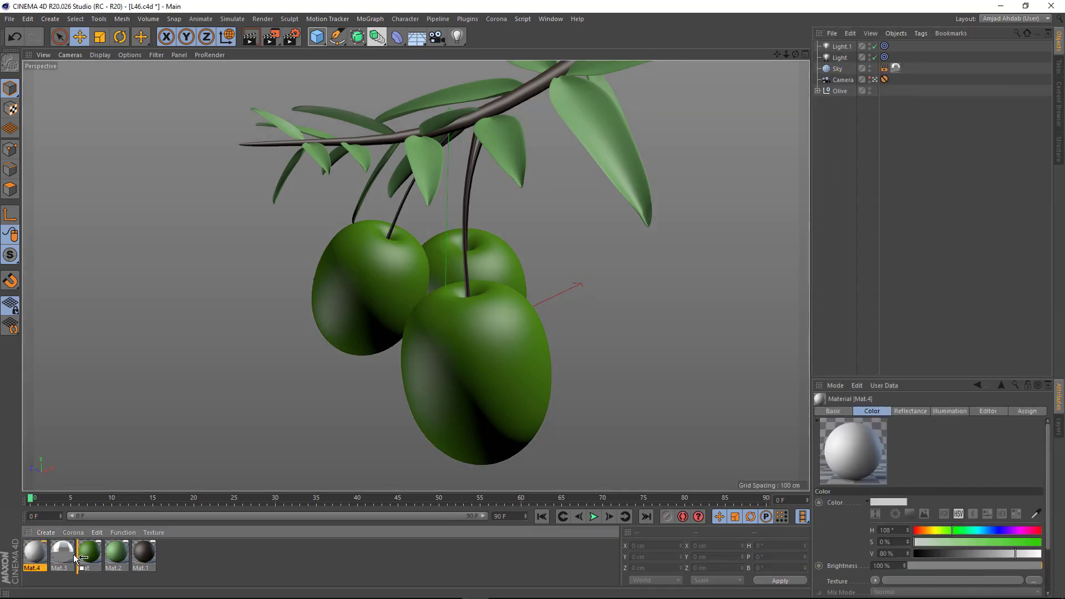
double_click(65, 552)
drag(440, 76, 440, 98)
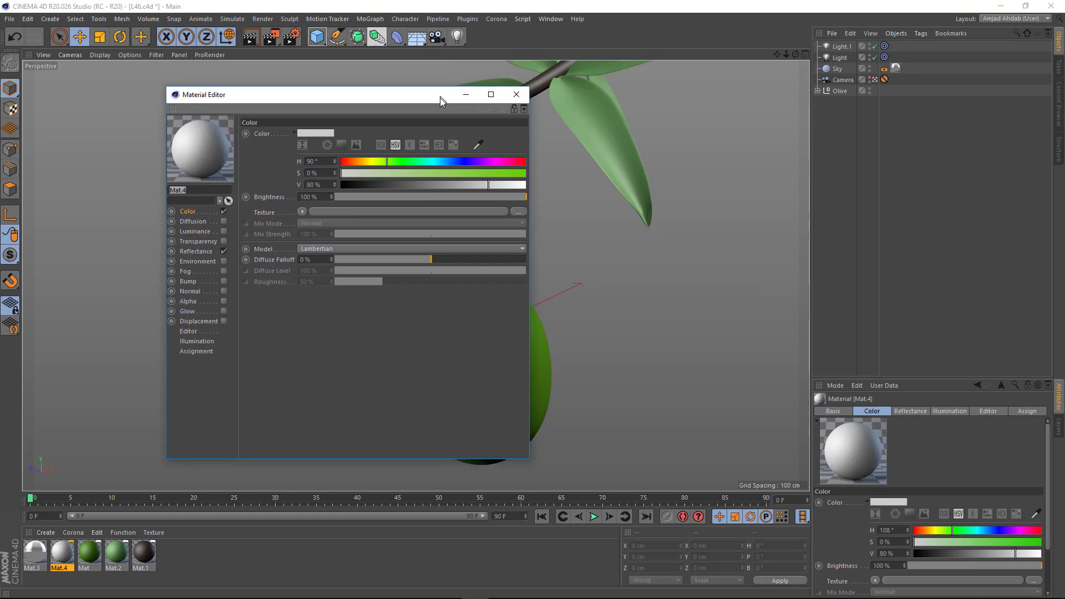
click(301, 213)
click(320, 330)
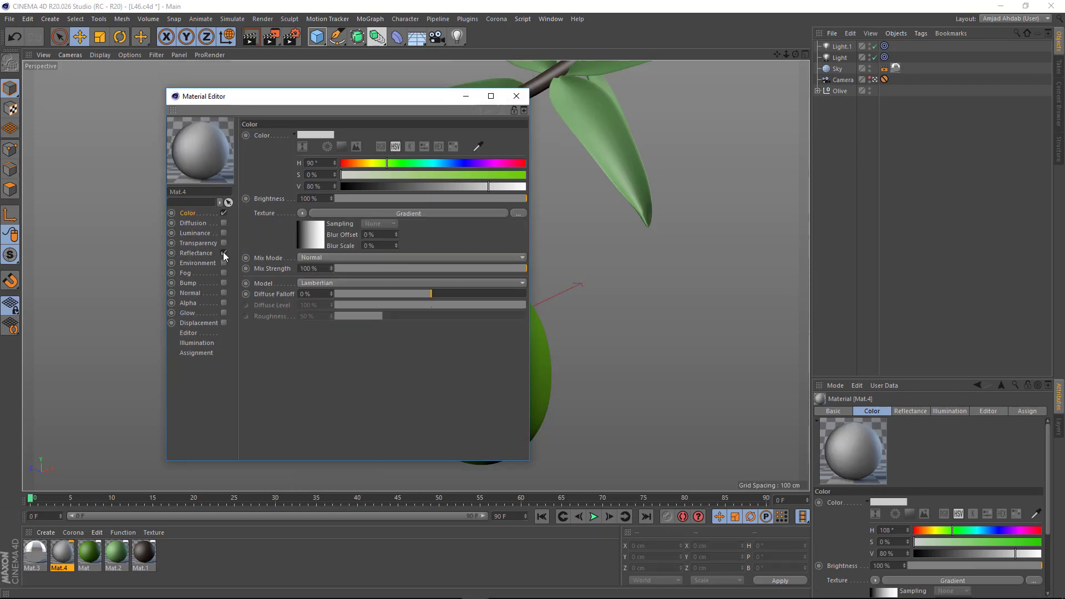
click(409, 213)
click(373, 231)
click(377, 287)
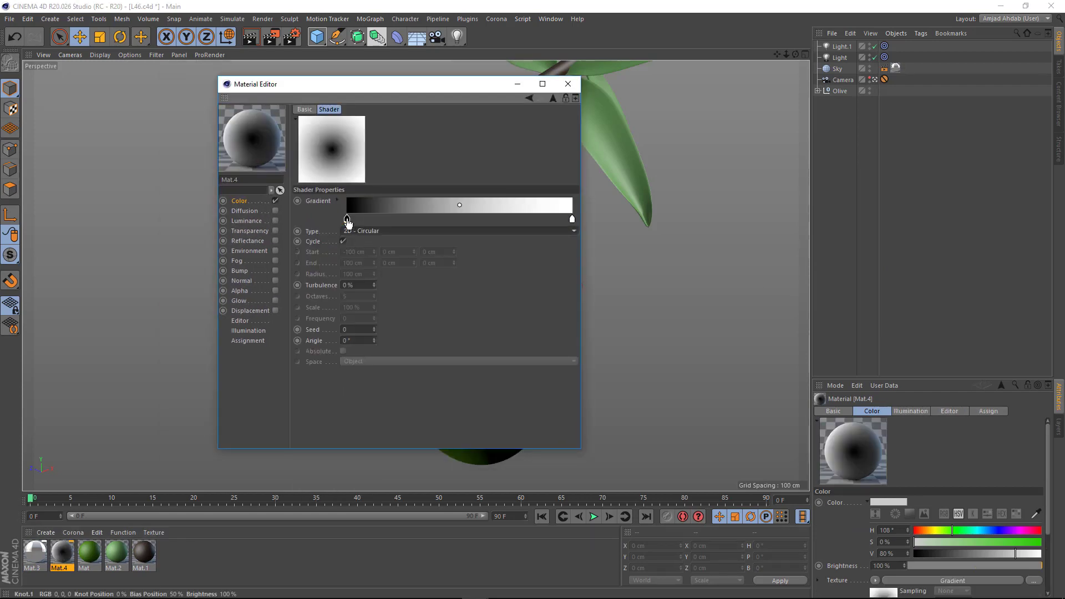
Make both gradient knots dark olive and set turbulence 25% and octaves 0.1.
double_click(347, 219)
text(17)
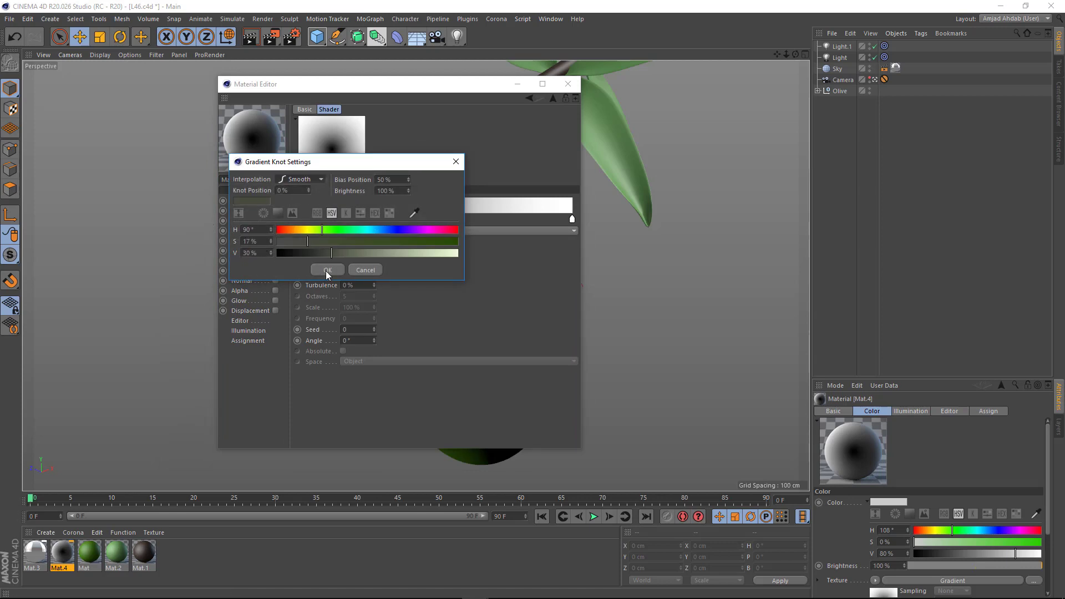
click(326, 270)
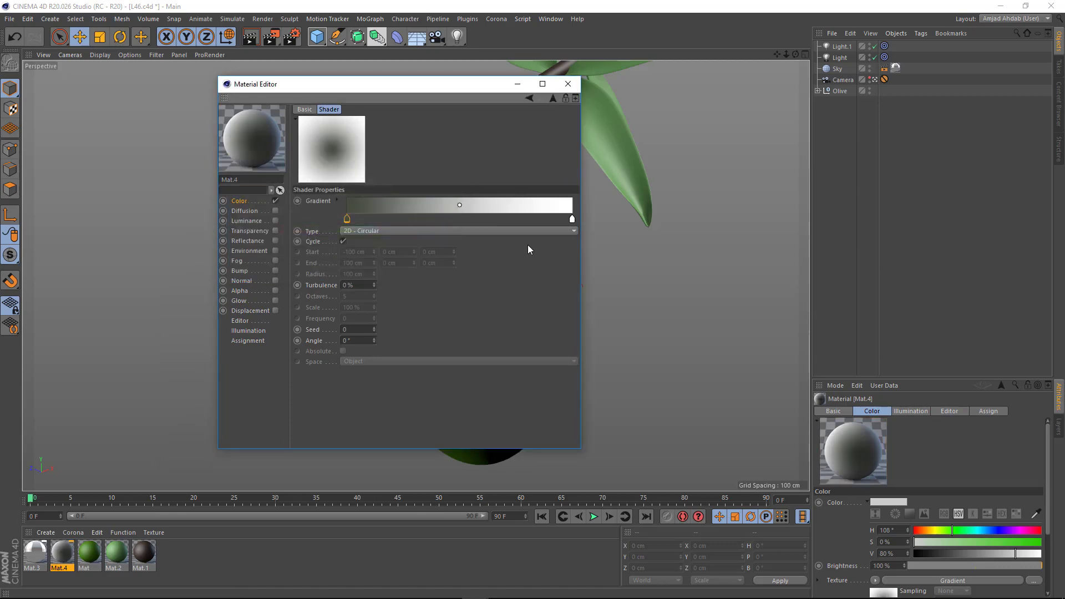
double_click(573, 217)
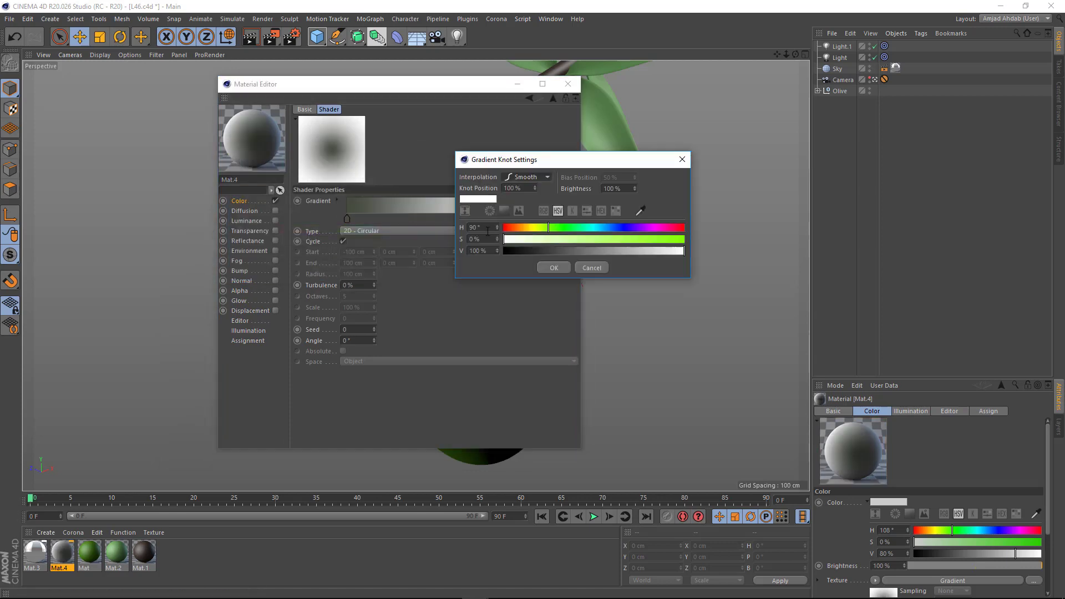
click(548, 269)
text(25)
key(Tab)
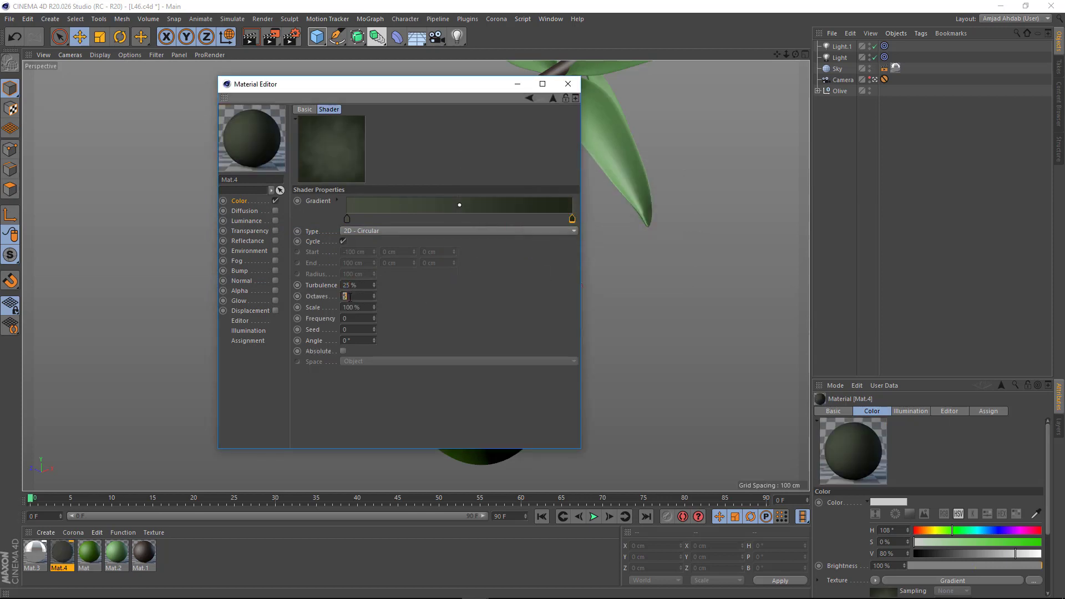
text(.1)
key(Tab)
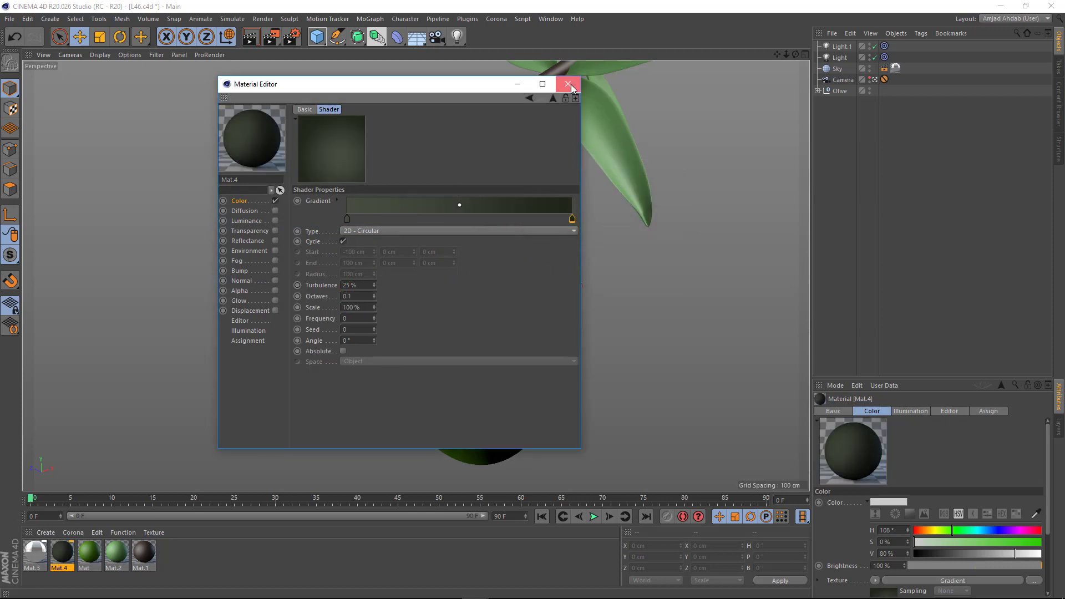
click(568, 83)
Add a Background object and apply Mat.4 to it.
drag(417, 37, 449, 116)
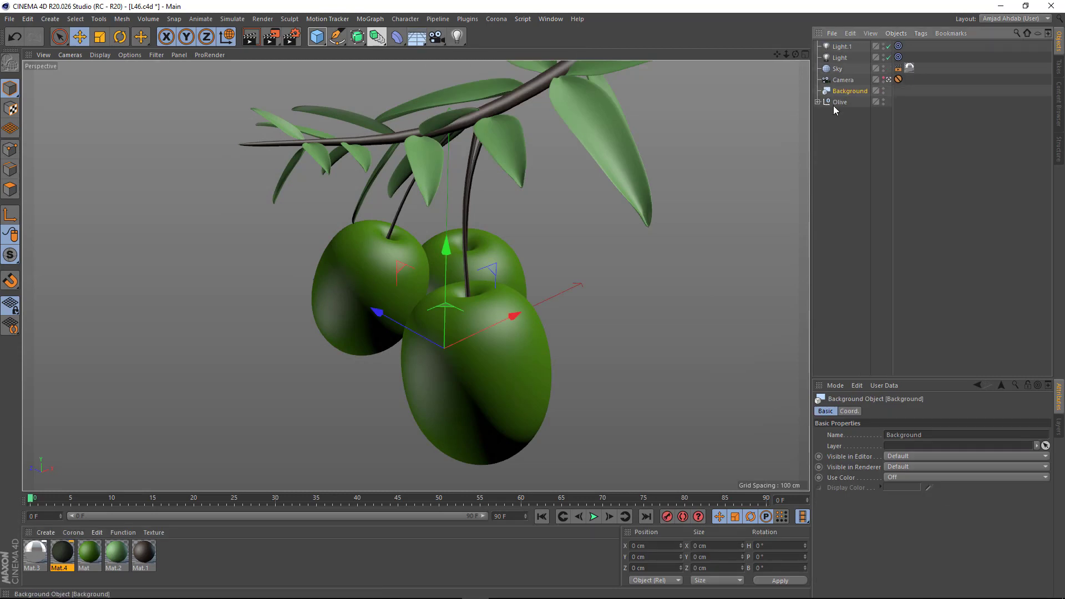
drag(61, 551, 850, 91)
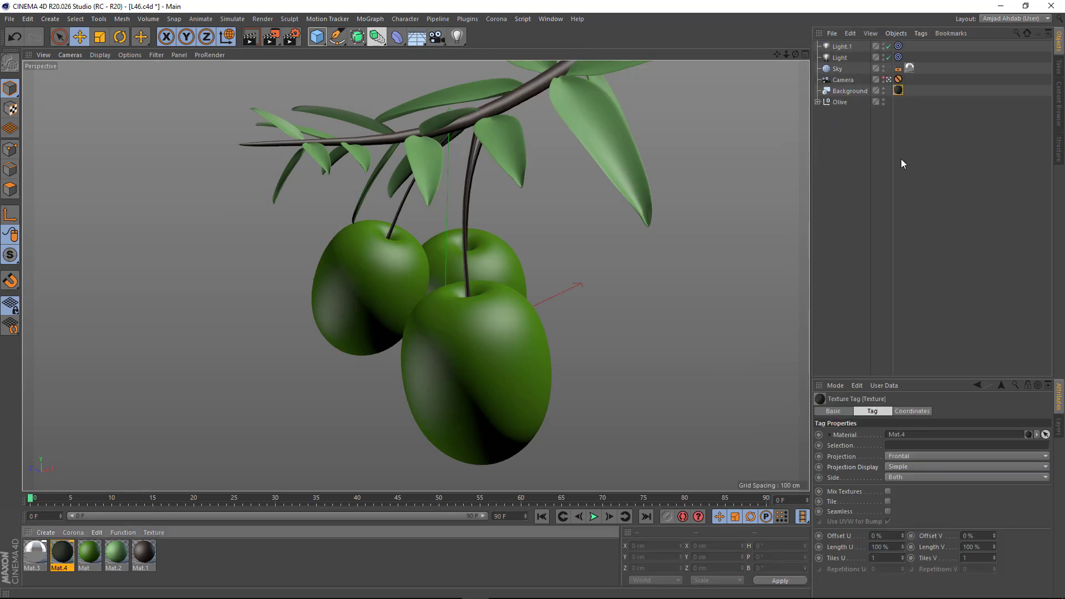
click(899, 162)
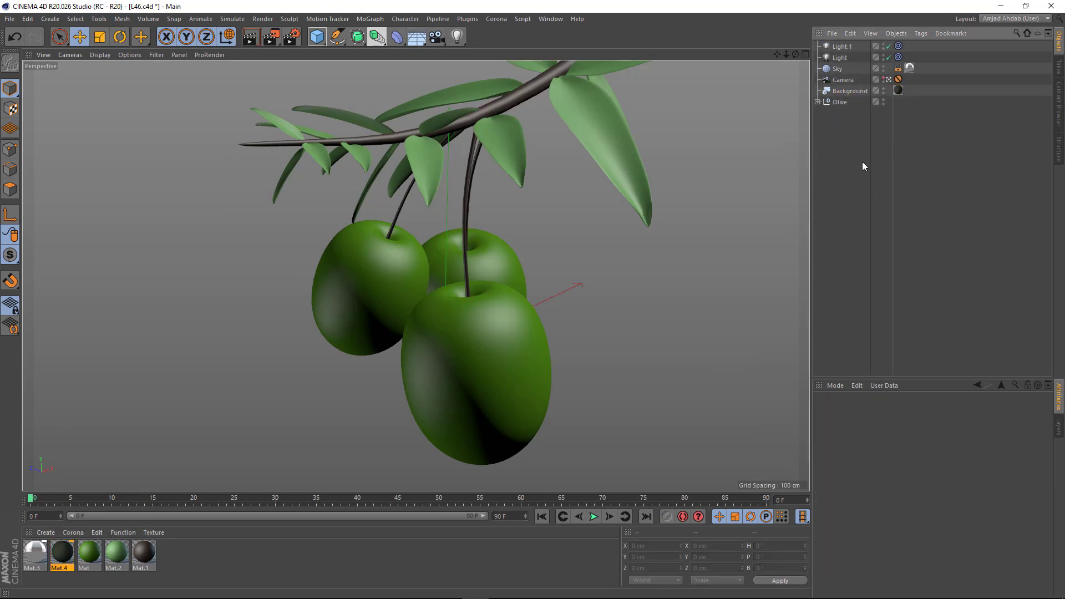
Enable Ambient Occlusion with a grey dark gradient end at brightness 50.
click(288, 38)
click(265, 294)
click(284, 314)
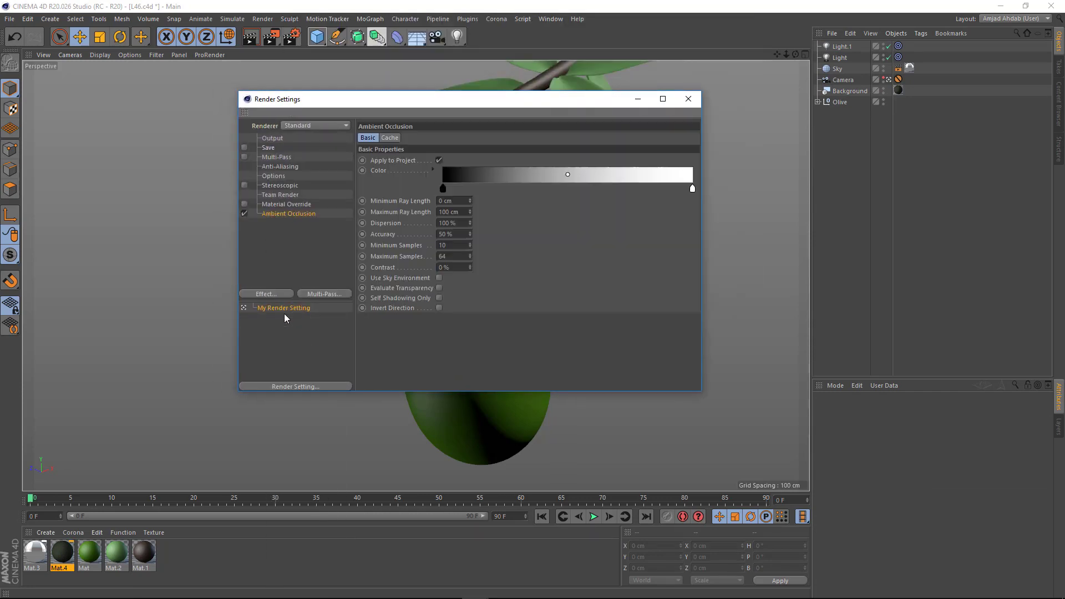
double_click(444, 191)
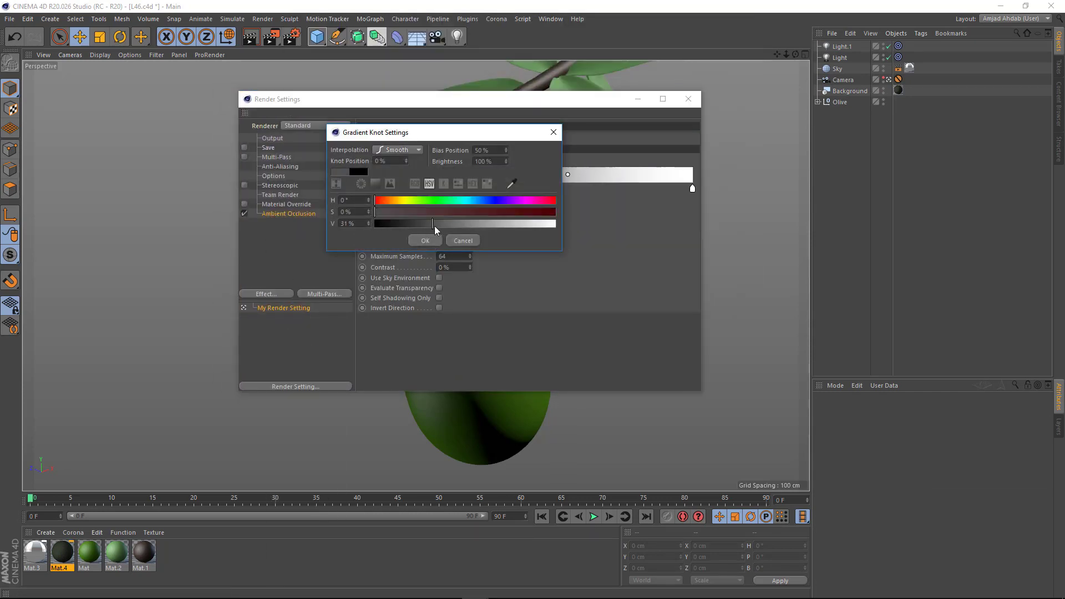
key(Return)
click(423, 240)
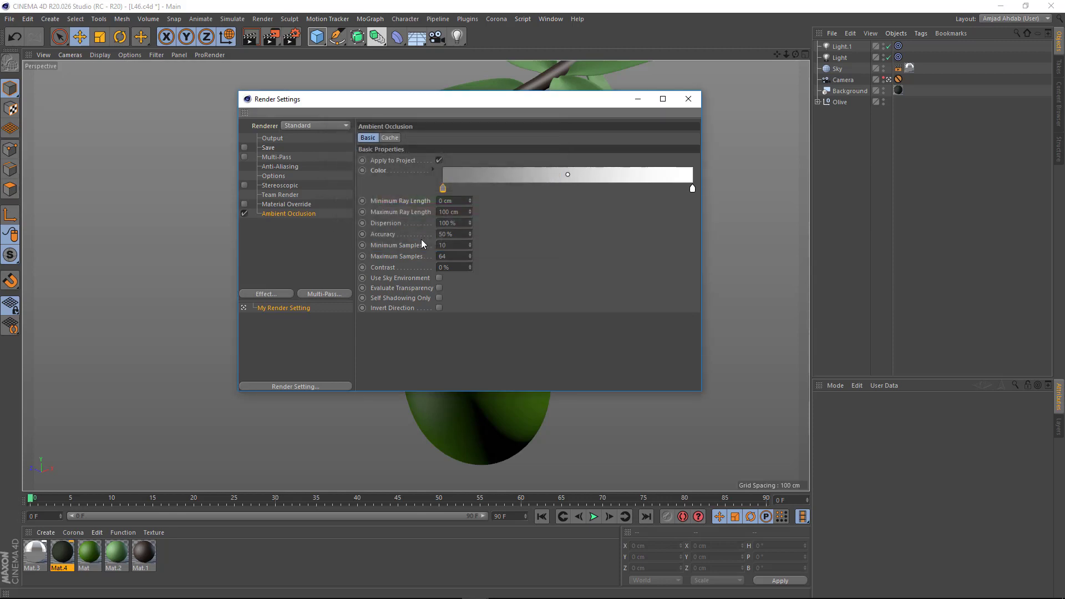
Add Global Illumination to the render settings.
click(283, 236)
click(266, 293)
click(299, 341)
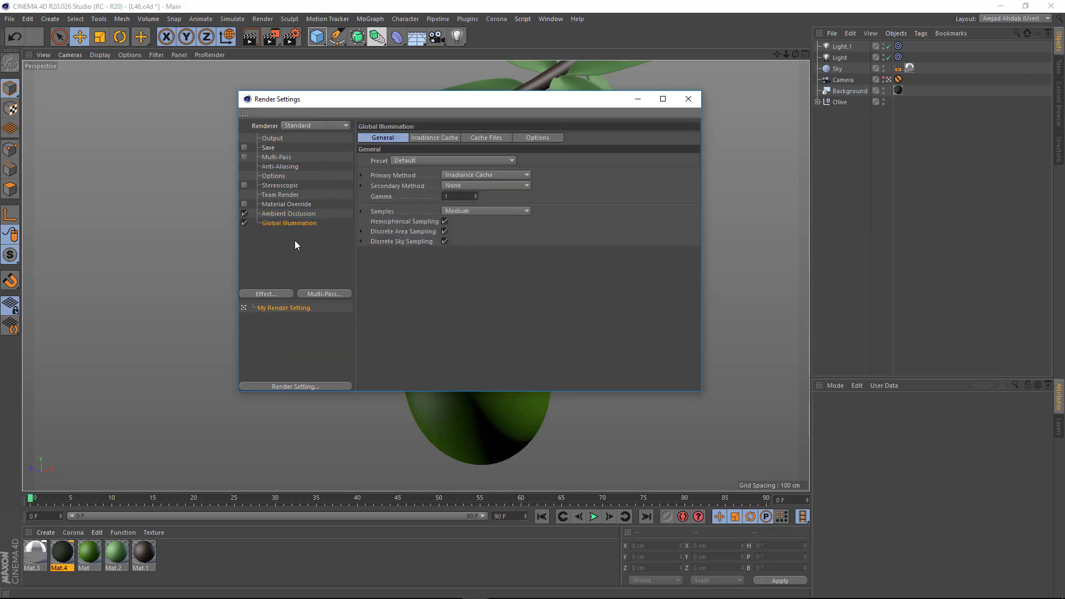
click(361, 175)
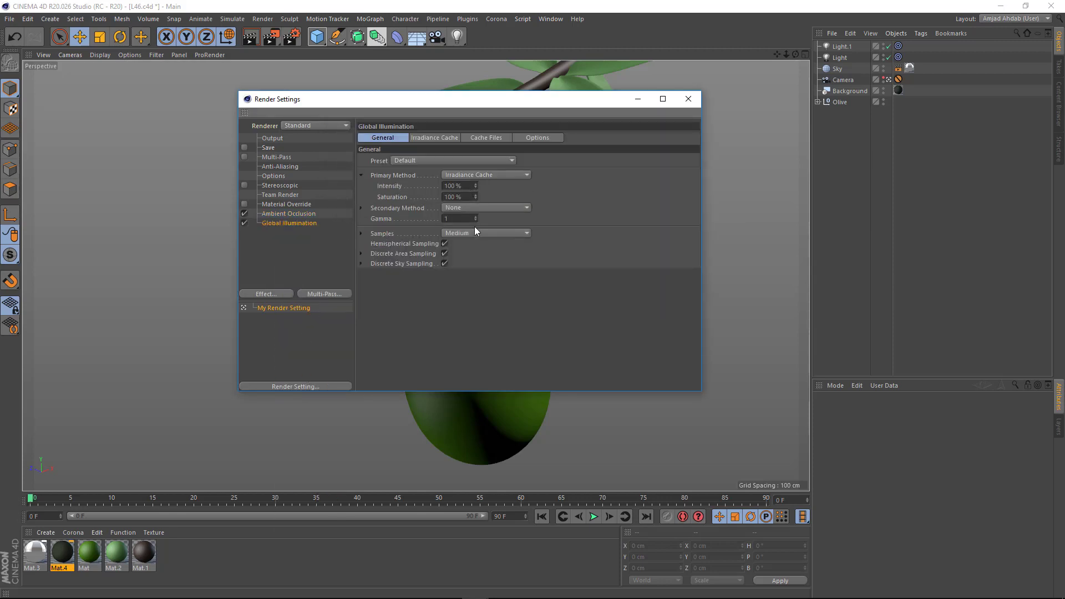
click(688, 98)
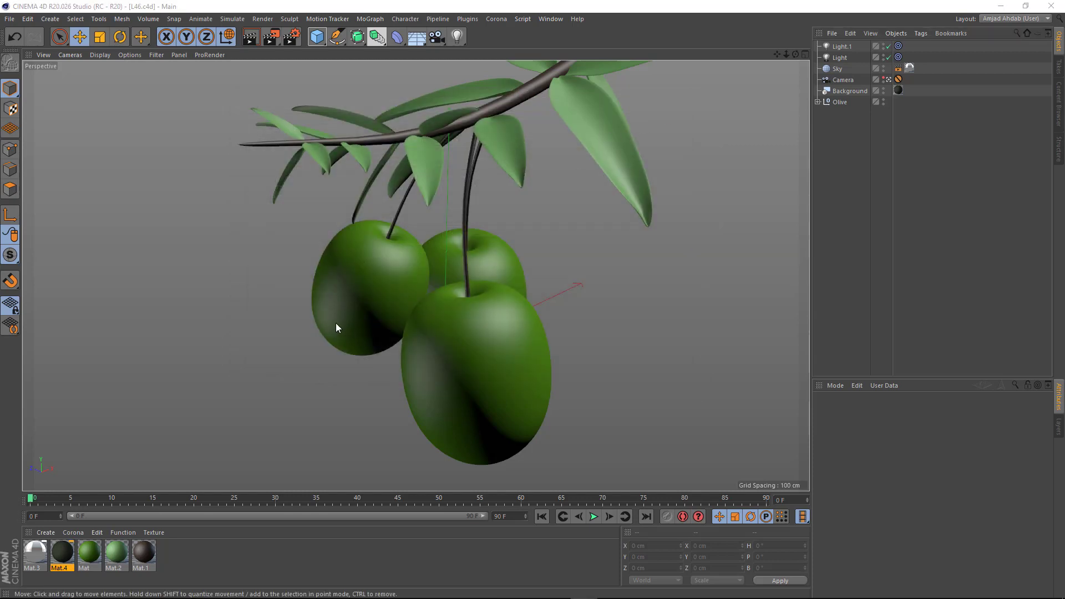
Render a test image to the Picture Viewer and inspect it.
click(271, 37)
scroll(367, 321, up, 2)
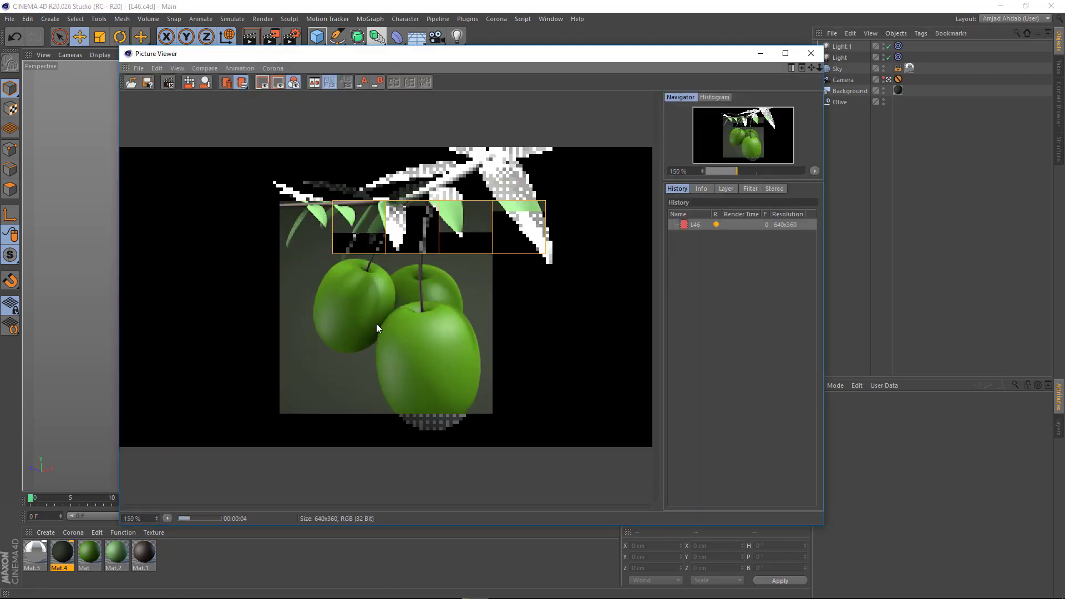
drag(852, 348, 888, 348)
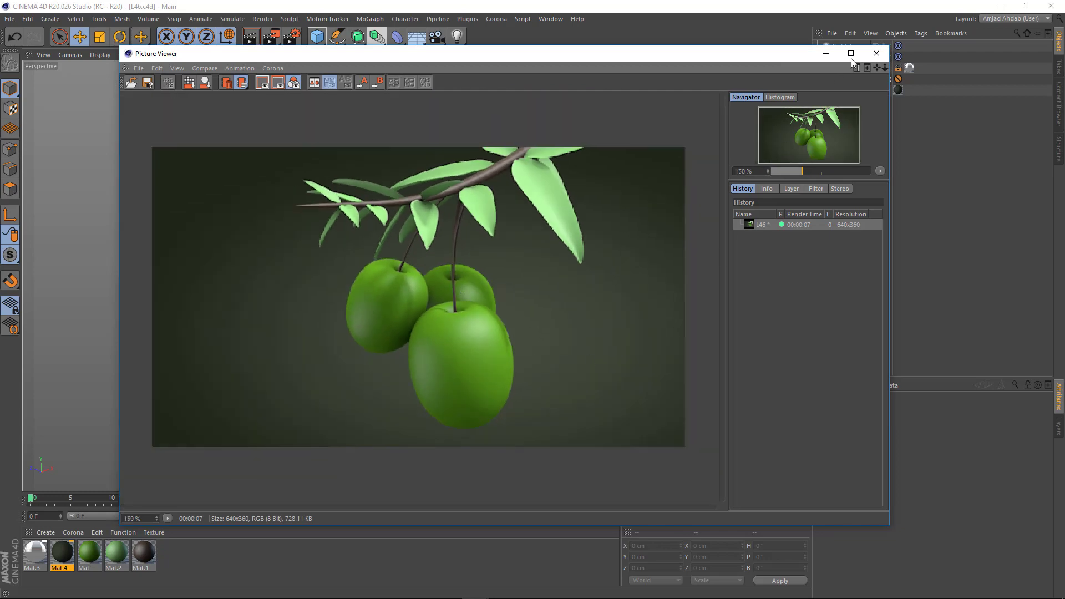
click(825, 53)
Darken the olive material Mat's colour to a 40% value.
click(90, 554)
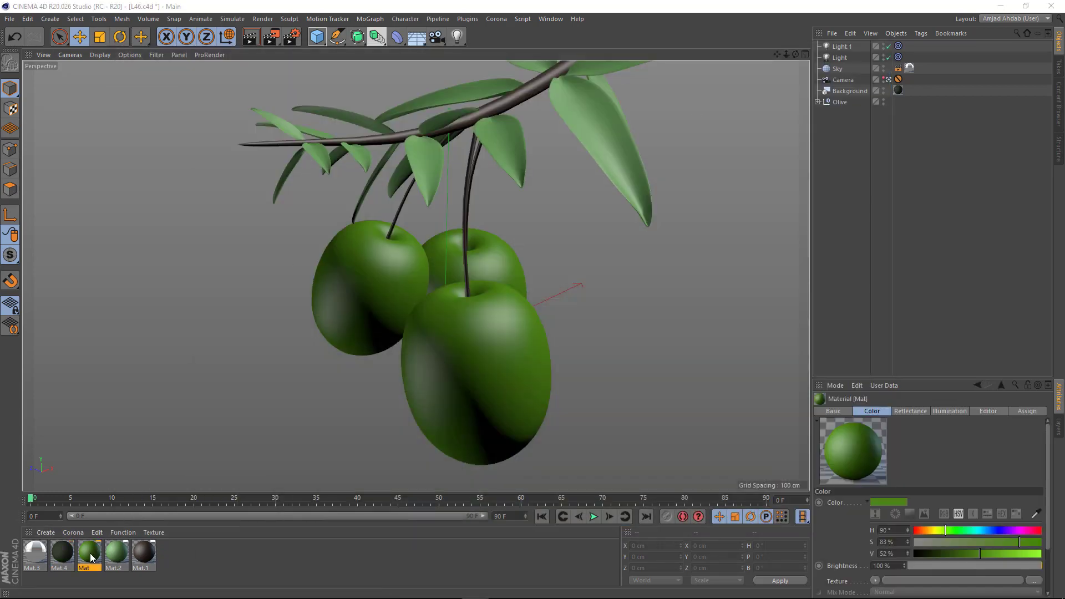
double_click(90, 553)
drag(401, 76, 754, 112)
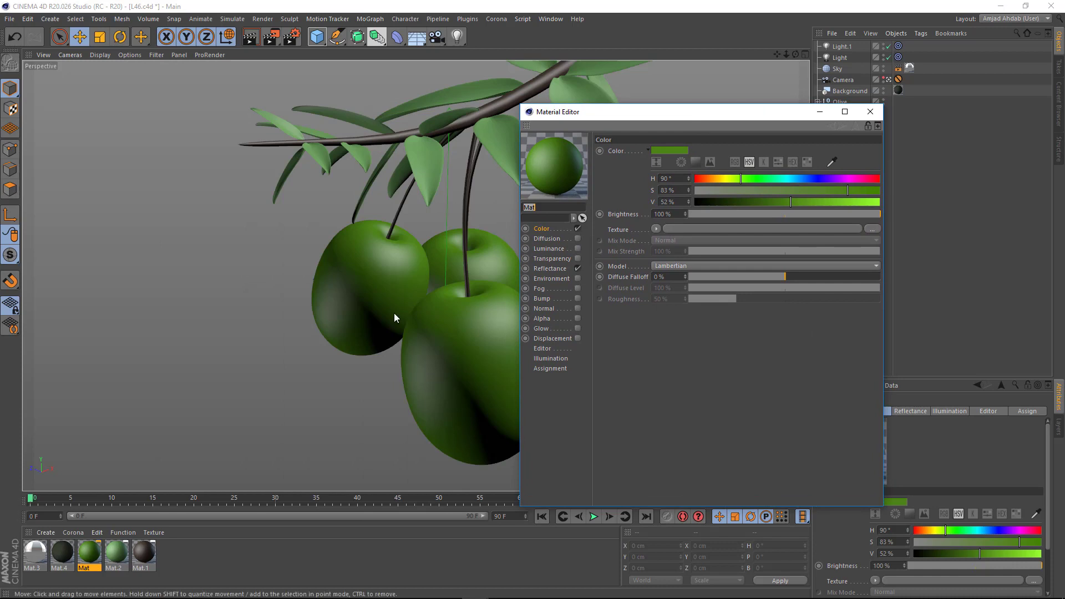
text(40)
key(Return)
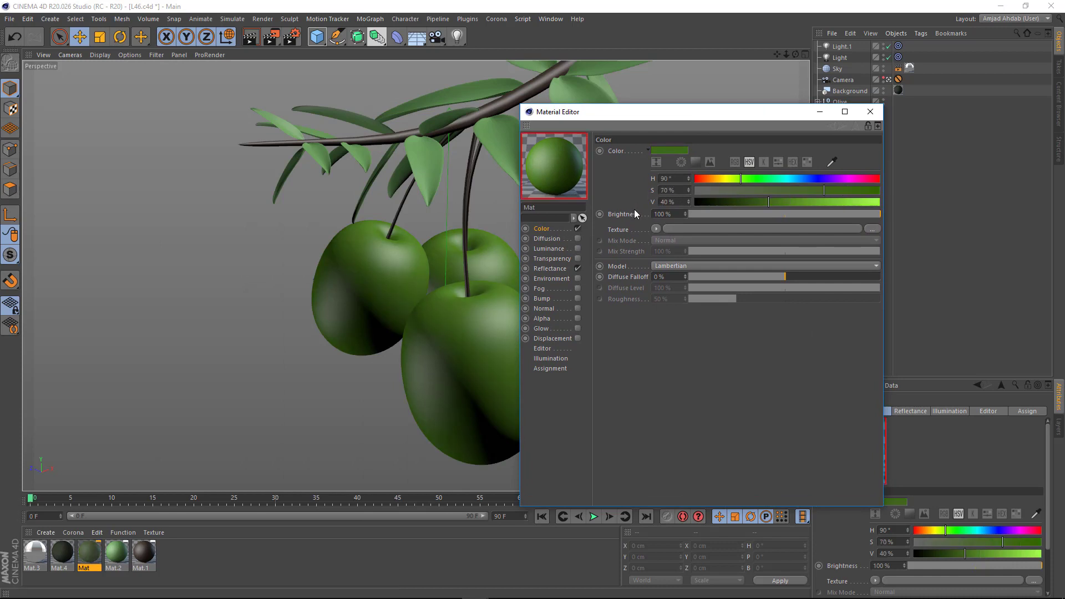
drag(649, 111, 689, 121)
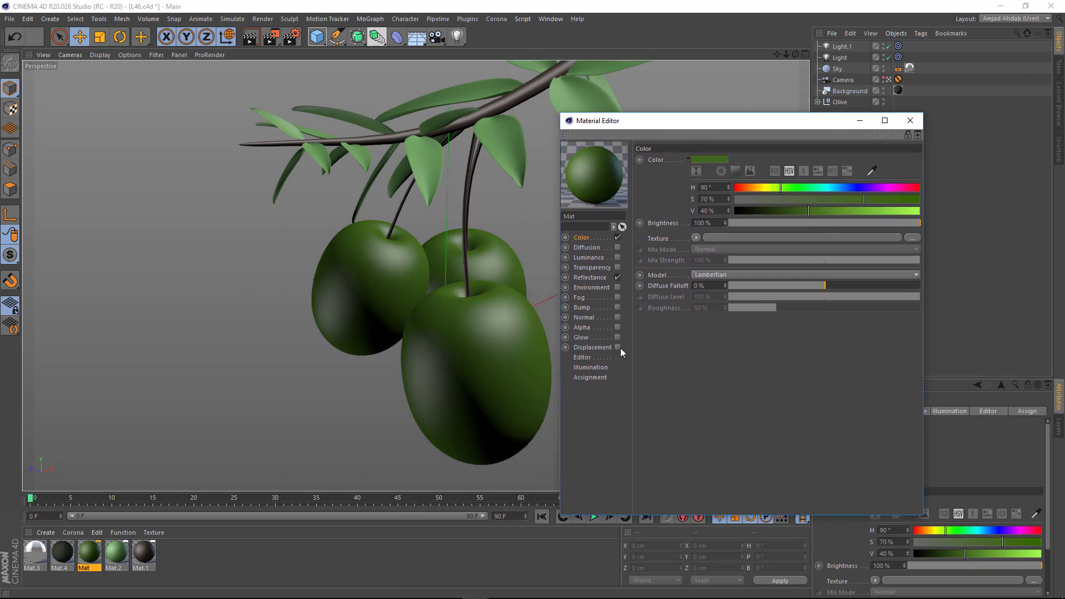
Load a Noise texture with olive-green Color 2 and 46% Low Clip.
click(696, 237)
click(706, 382)
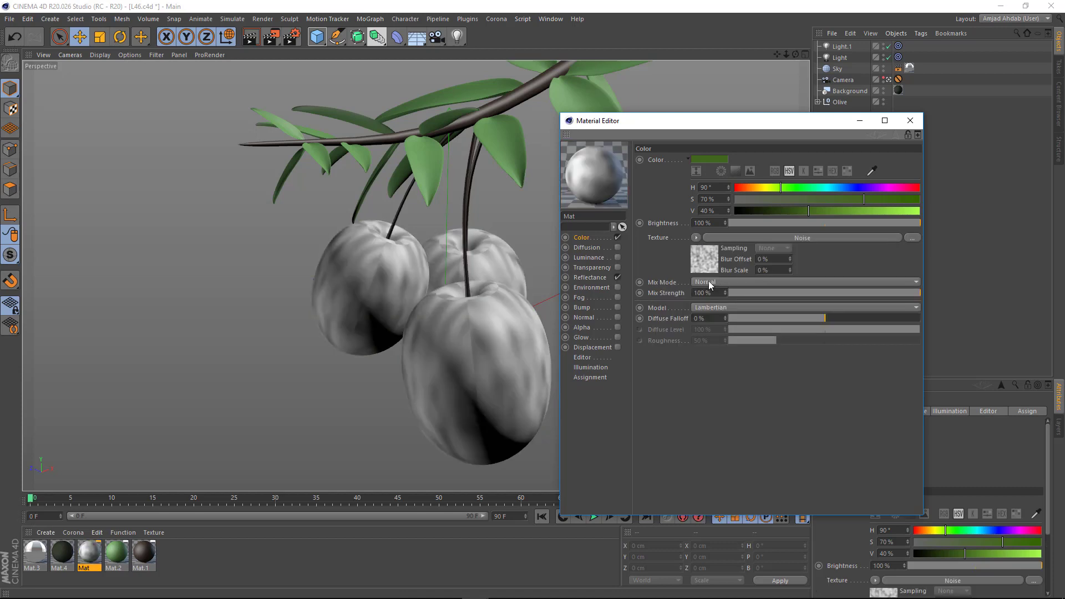
click(707, 271)
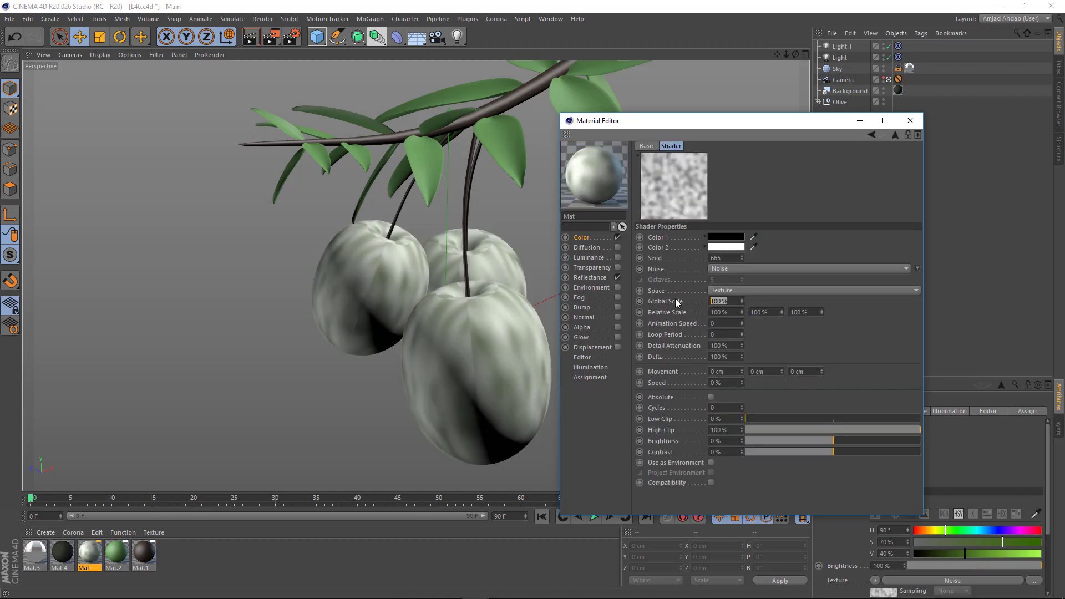
text(50)
click(726, 246)
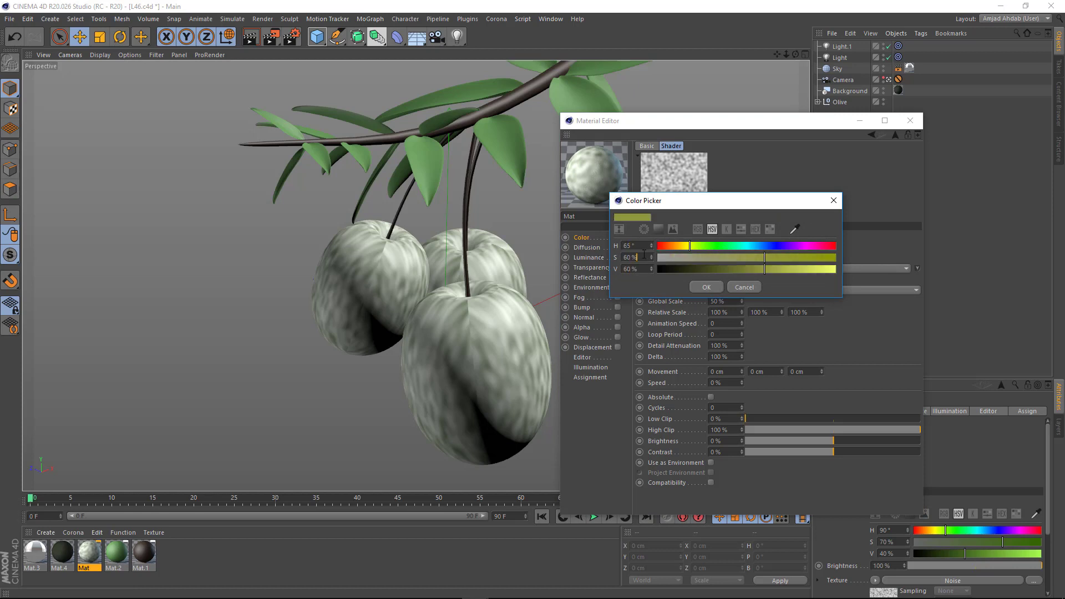
click(714, 288)
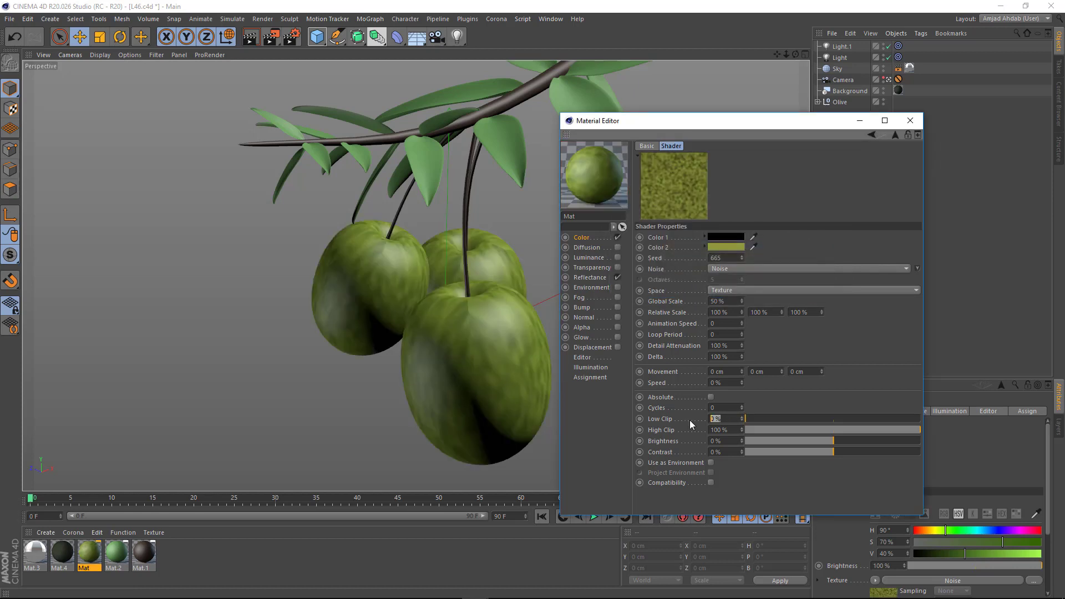
text(46)
key(Tab)
key(Tab)
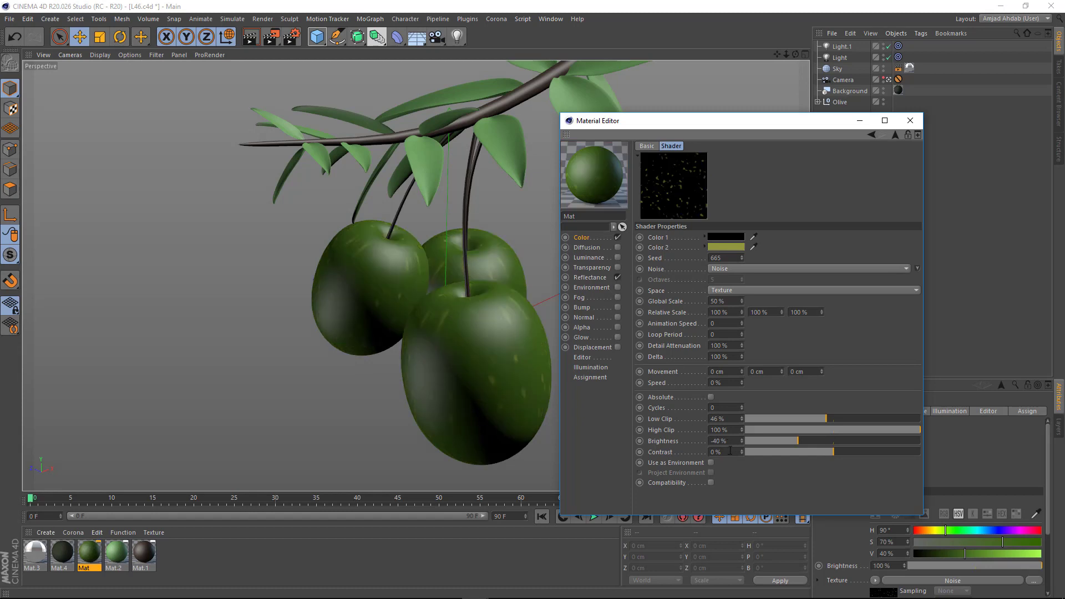
Render a test region of the olives to check the material.
drag(271, 36, 299, 62)
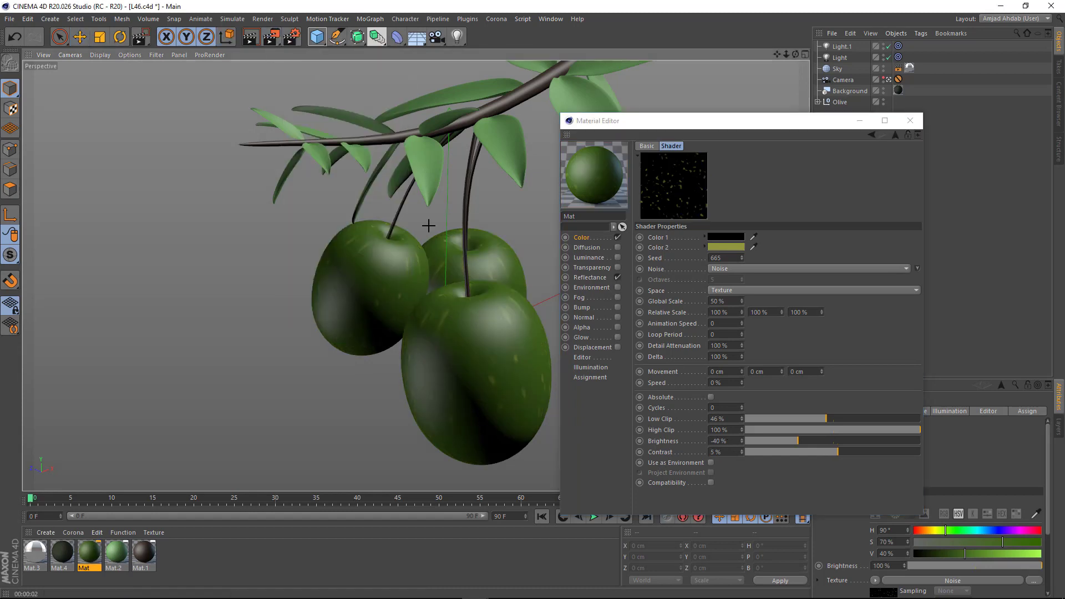
key(e)
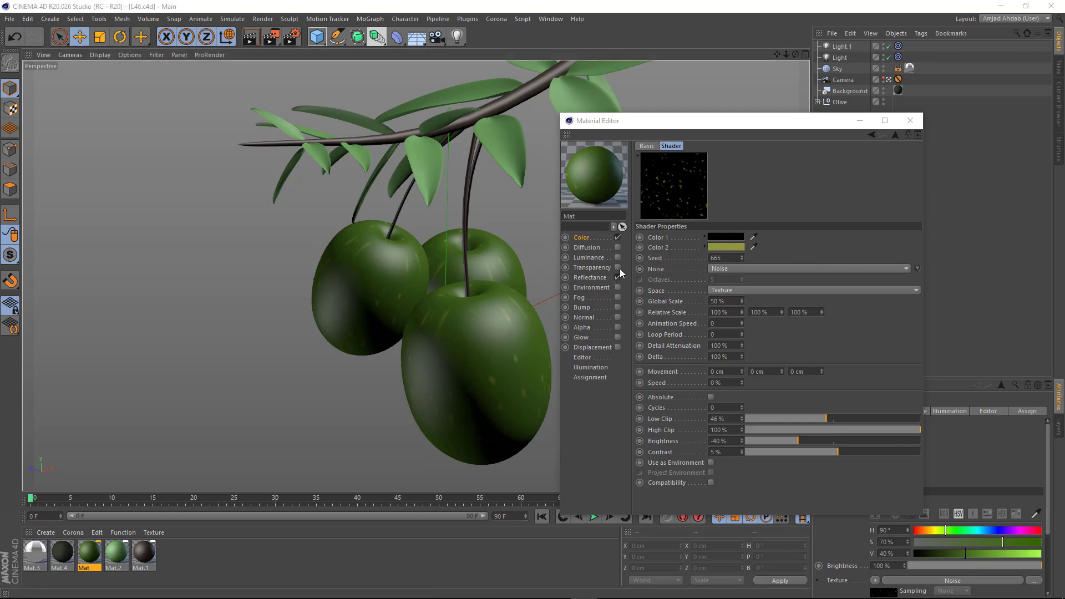
click(588, 258)
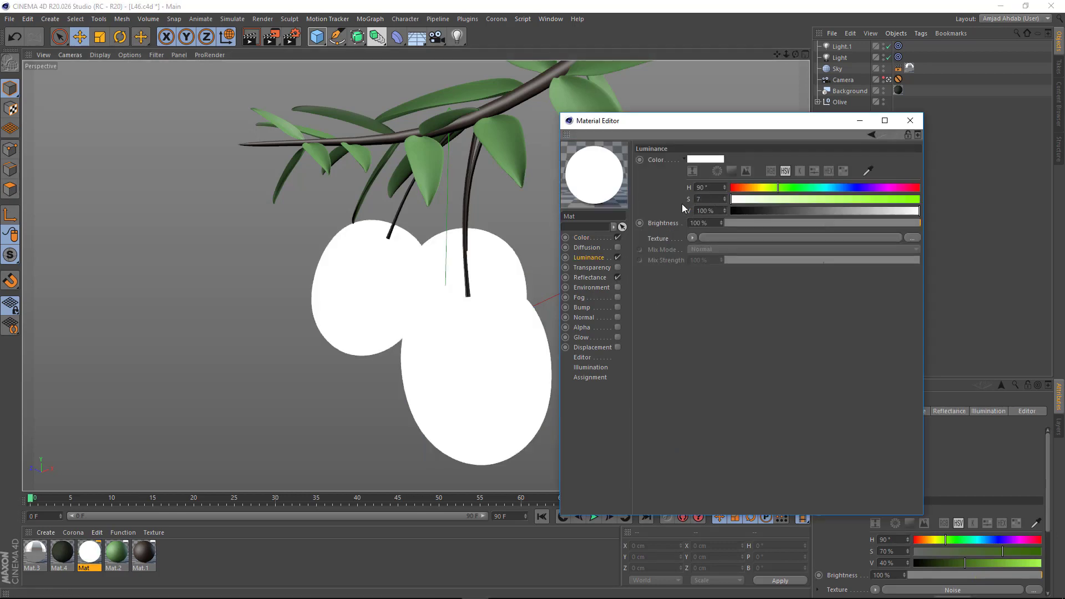
Set the olive material's luminance to saturation 70%, value 50% and brightness 8%.
text(0)
key(Tab)
text(50)
key(Tab)
text(8)
key(Return)
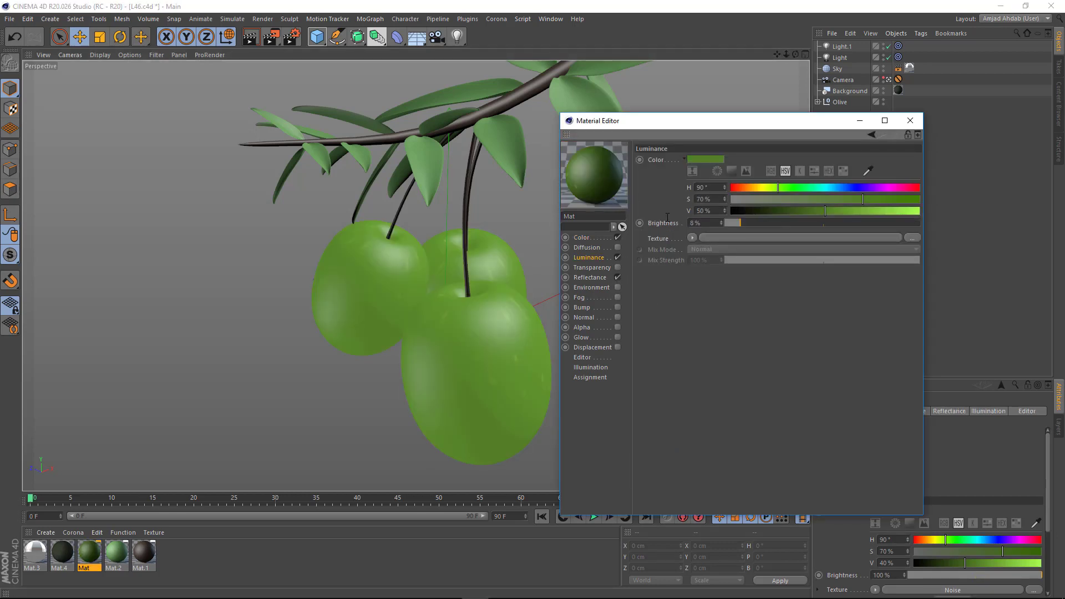
Give the Default Specular layer 60% width and a light green highlight colour at 80% value.
click(590, 277)
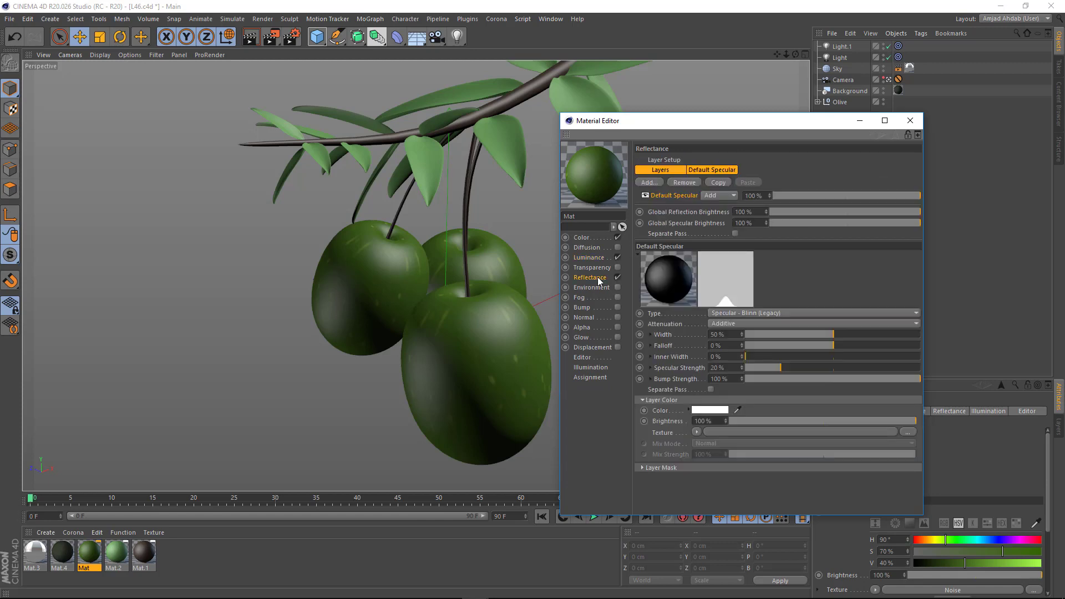
click(727, 170)
key(Return)
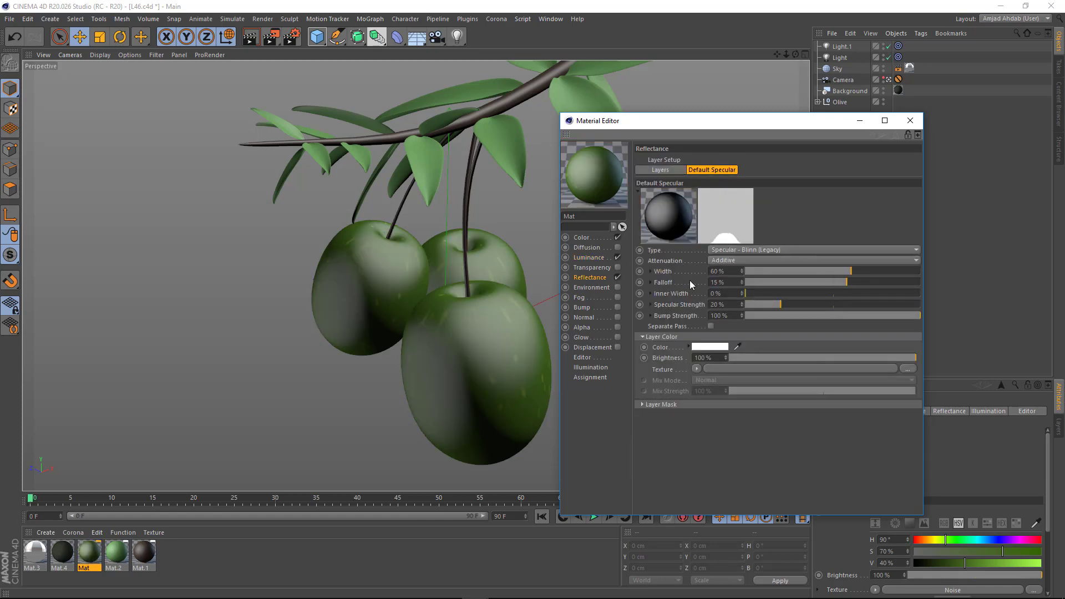
click(709, 346)
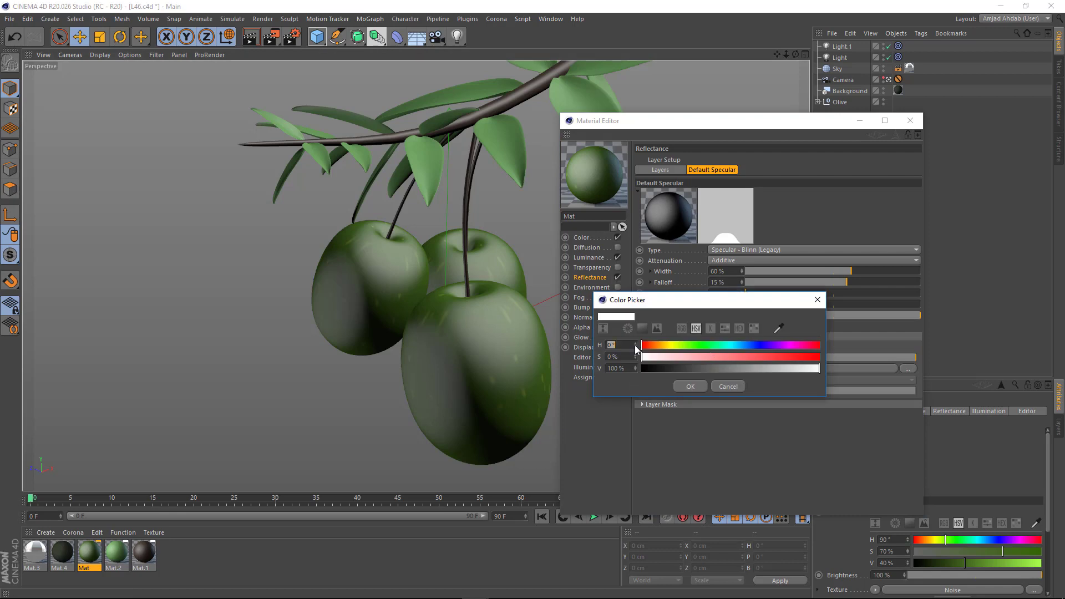
text(9080)
key(Tab)
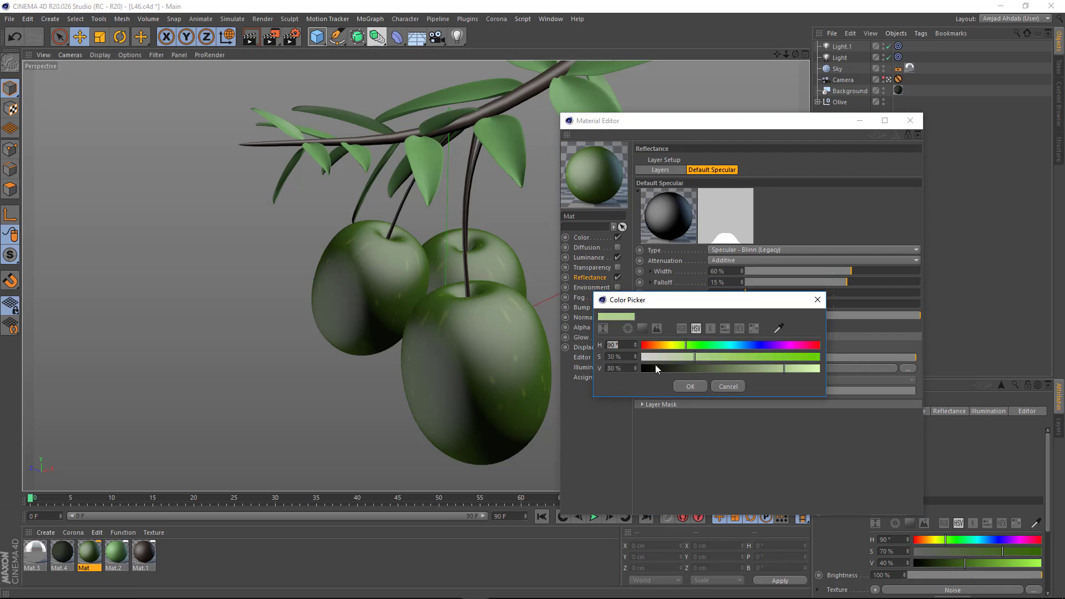
click(688, 387)
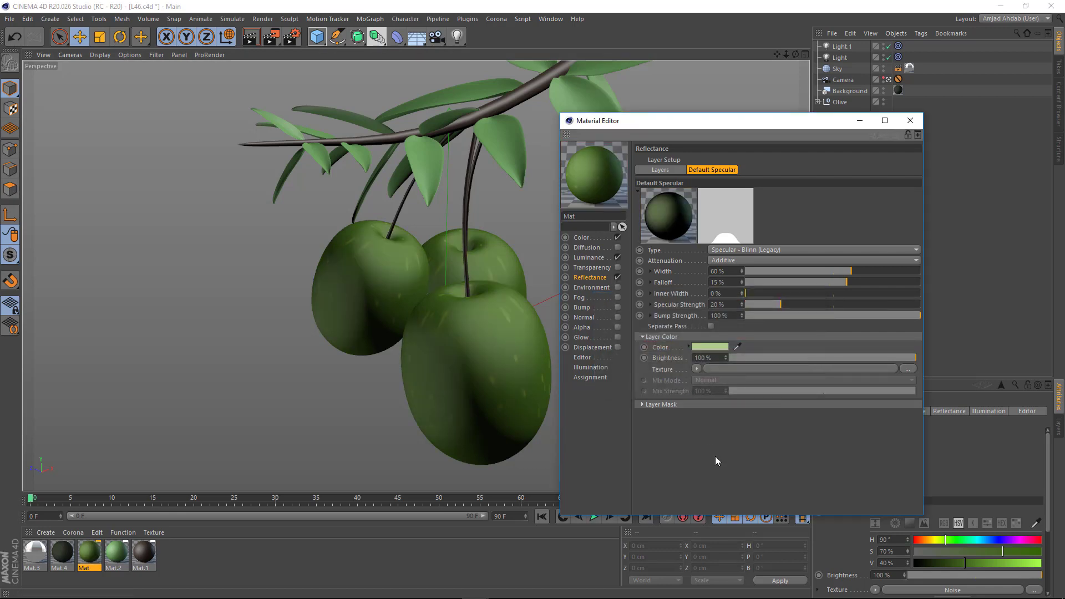
Add a Reflection (Legacy) layer with 20% roughness and 15% specular strength.
click(660, 169)
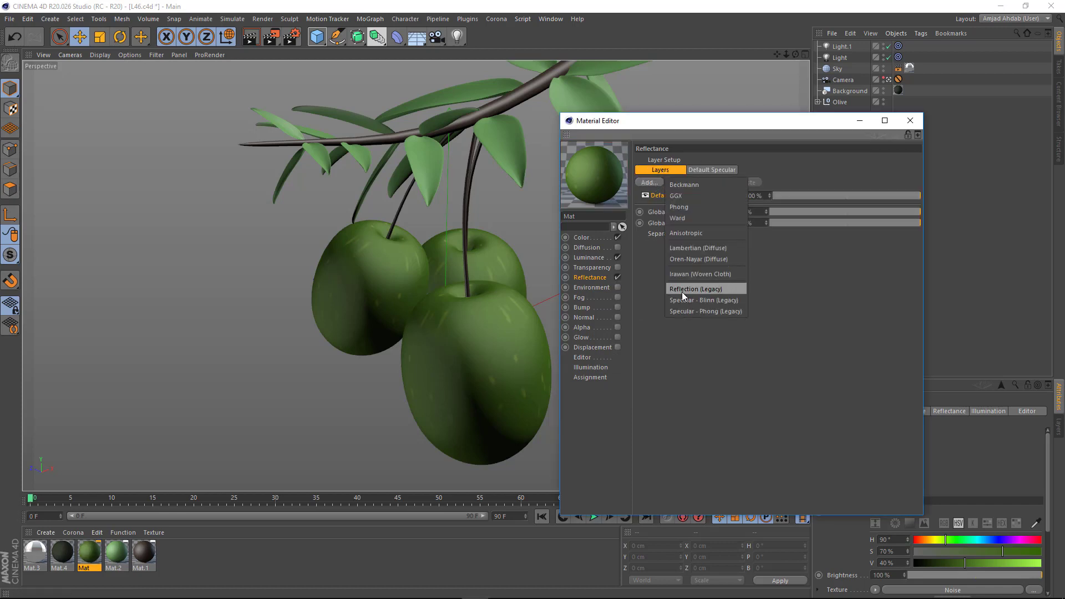
click(702, 288)
drag(655, 206, 657, 197)
click(711, 170)
double_click(727, 271)
text(20)
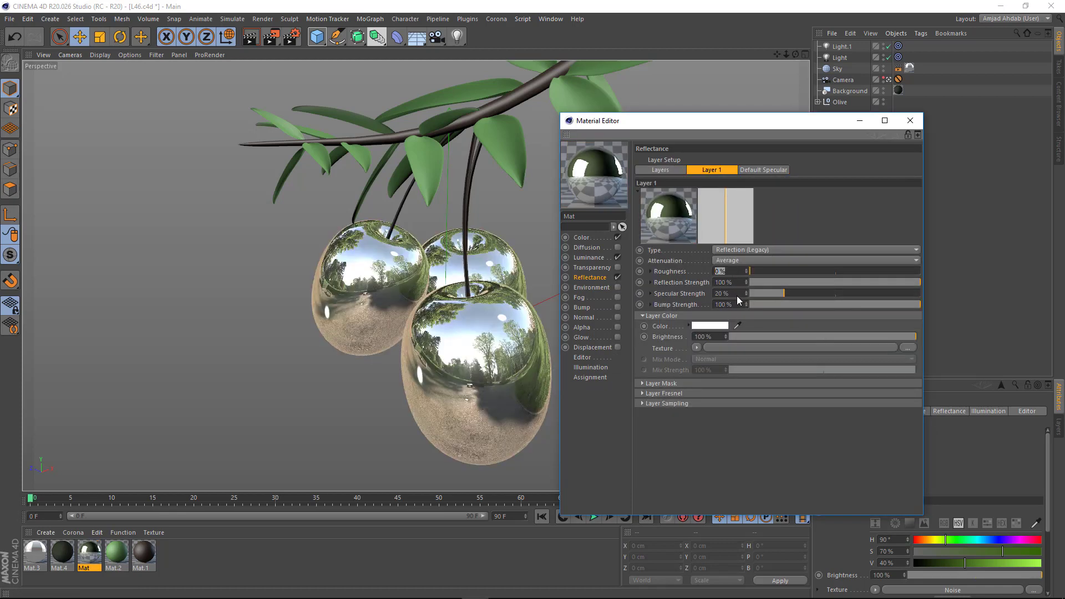
double_click(727, 293)
text(15)
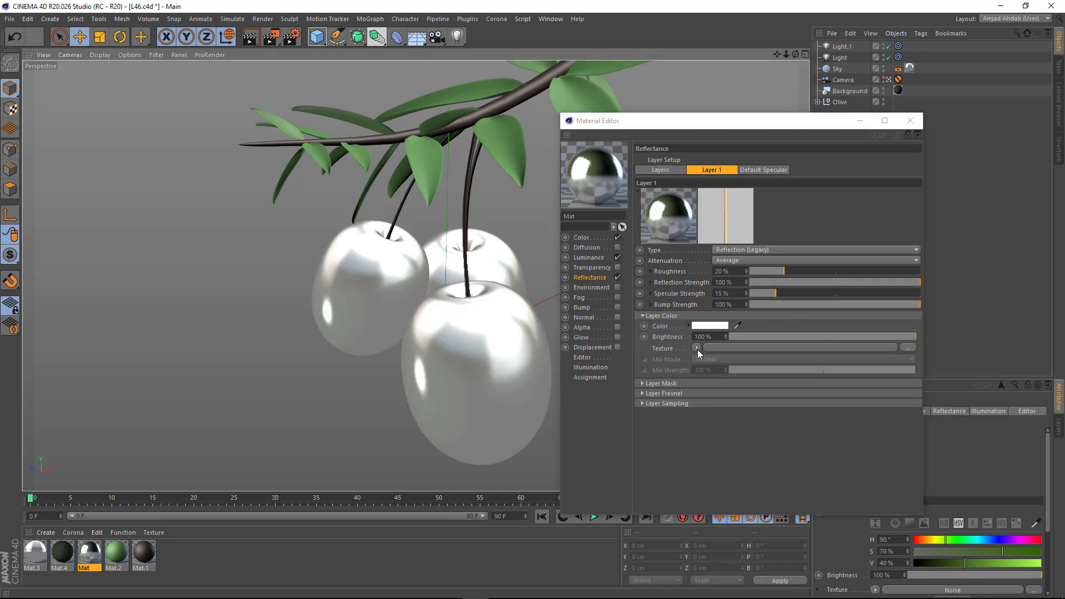
Tint the reflection with a Fresnel gradient from light green to dark green (V 30%).
click(696, 348)
click(721, 176)
click(705, 370)
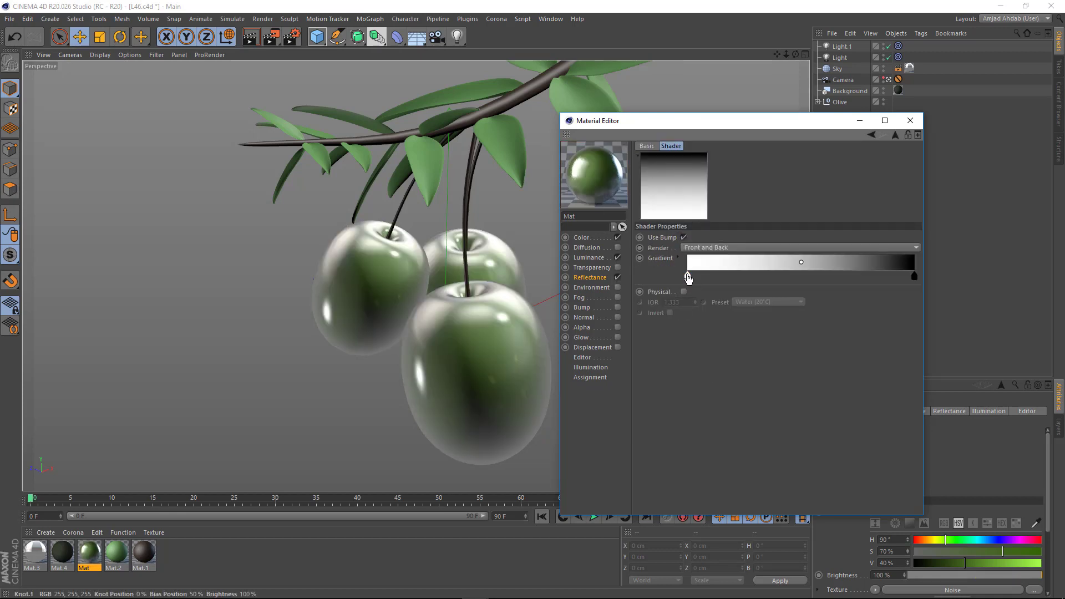
double_click(716, 276)
text(75)
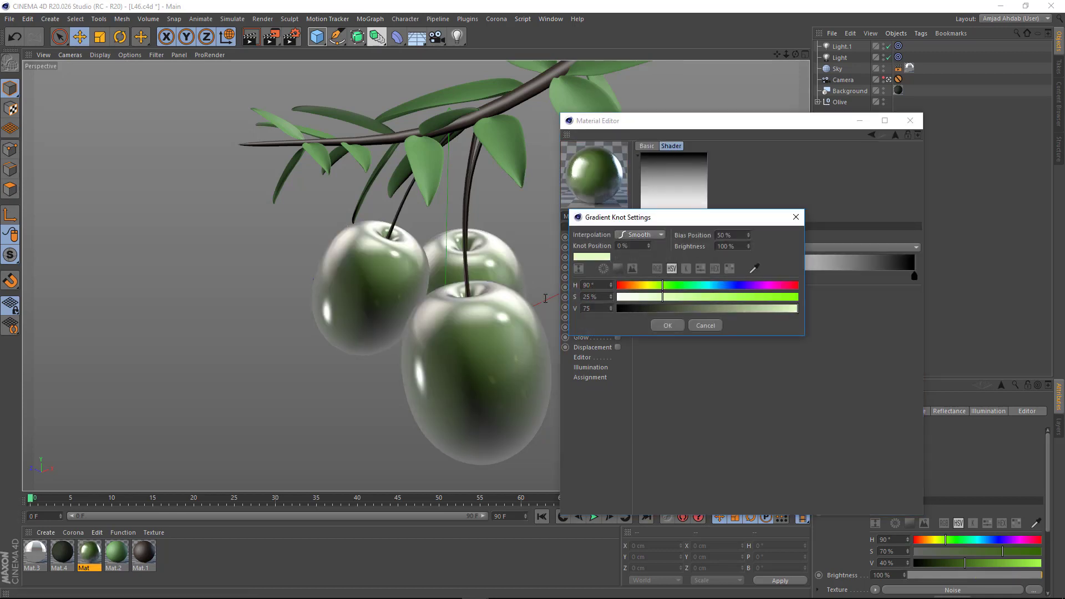
click(668, 325)
double_click(914, 276)
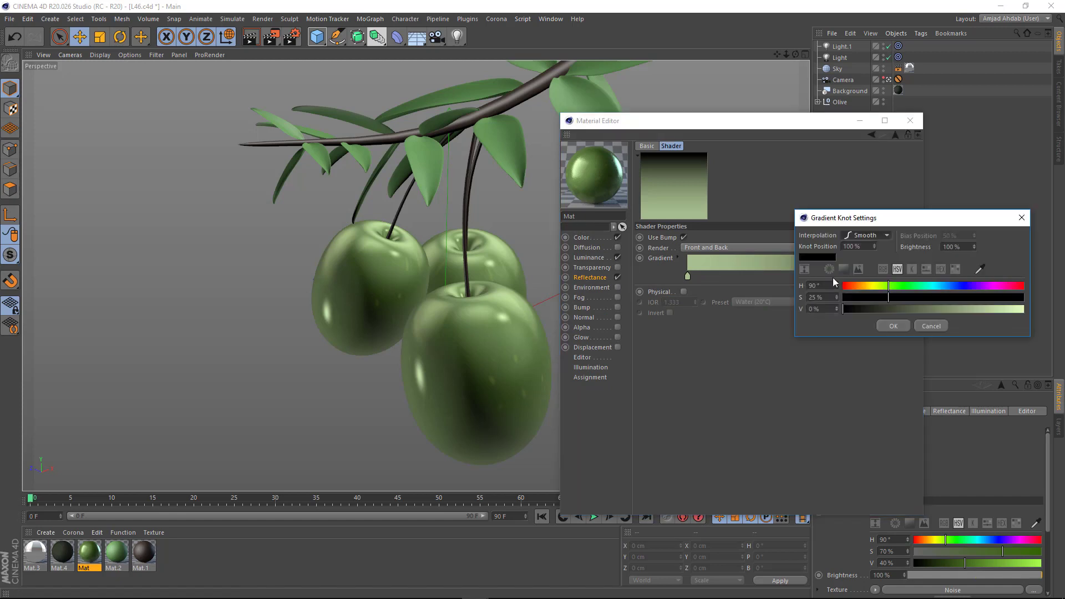
text(4030)
key(Return)
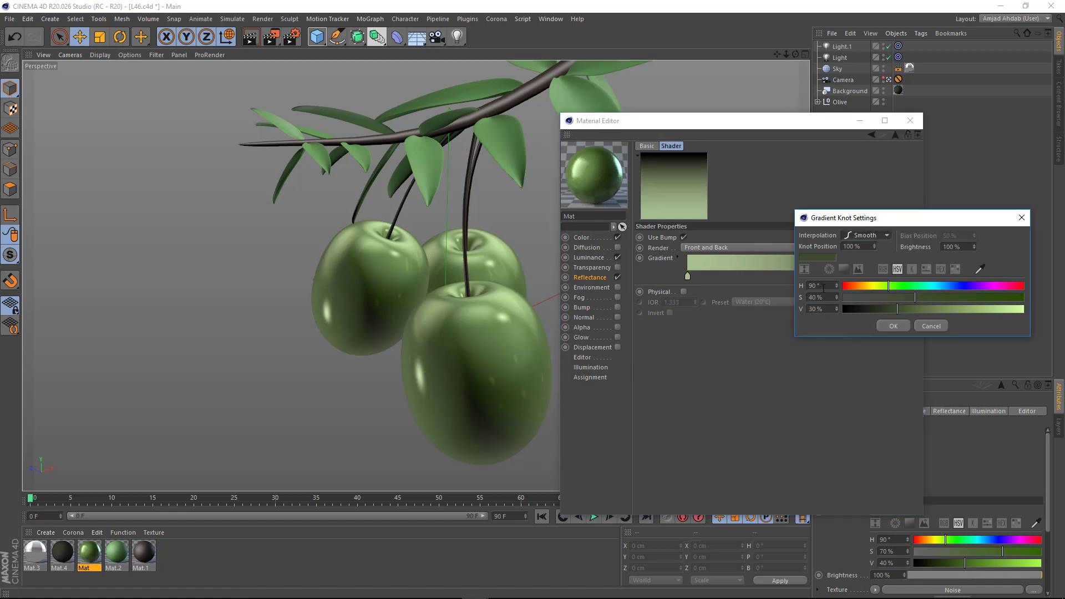
click(894, 325)
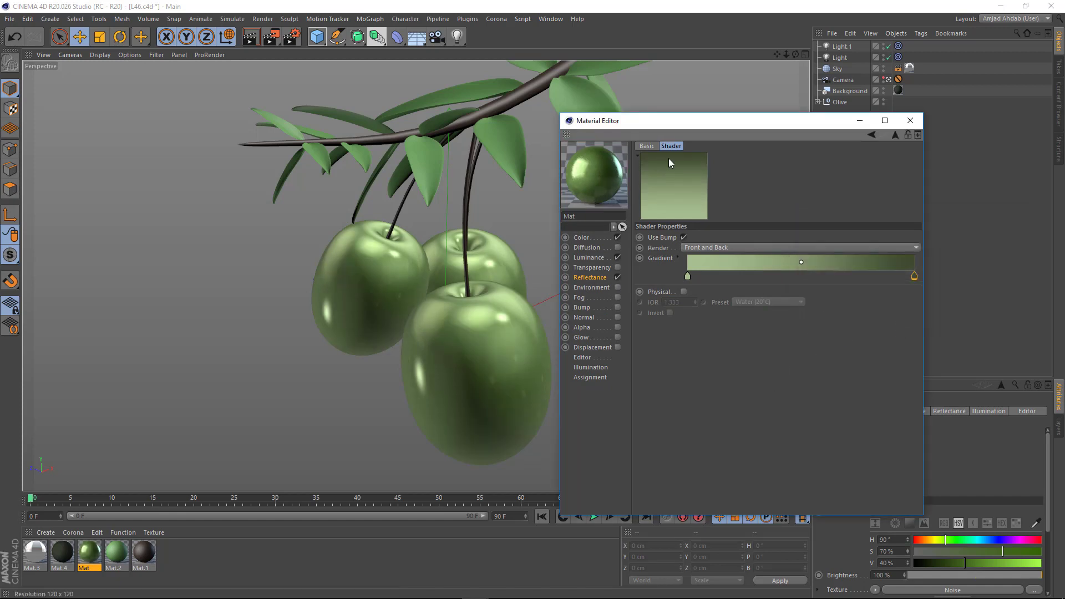
Close the Material Editor and reposition Light.1 and Light in the Top view.
click(910, 121)
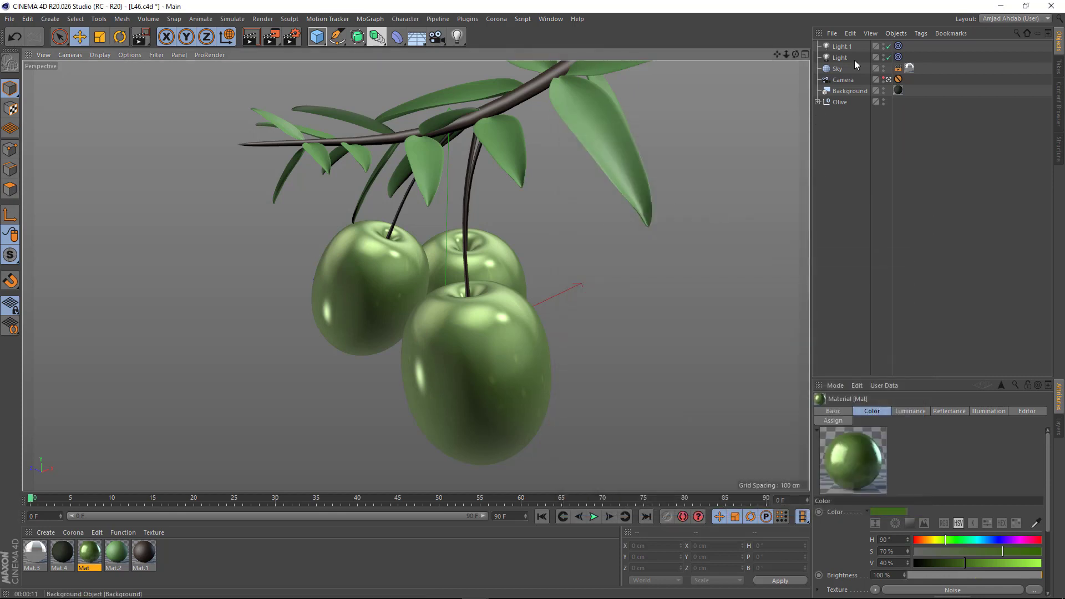
click(841, 47)
middle_click(502, 259)
drag(602, 105, 620, 81)
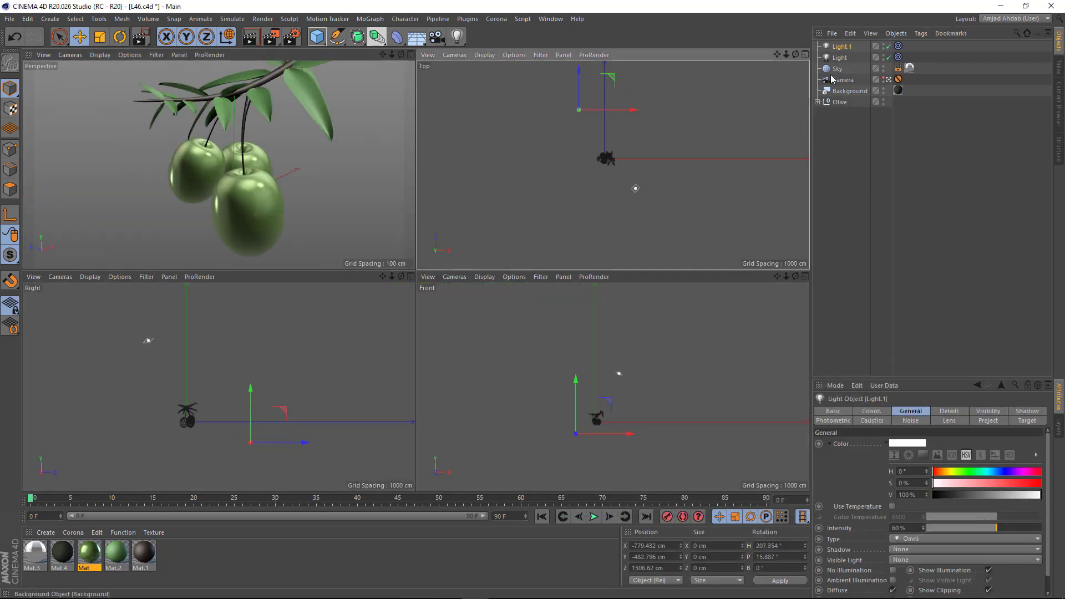
click(840, 57)
mouse_move(665, 178)
mouse_down()
mouse_move(665, 197)
mouse_move(656, 159)
mouse_up()
Render a test image to the Picture Viewer, then orbit and zoom toward the leaves.
middle_click(409, 169)
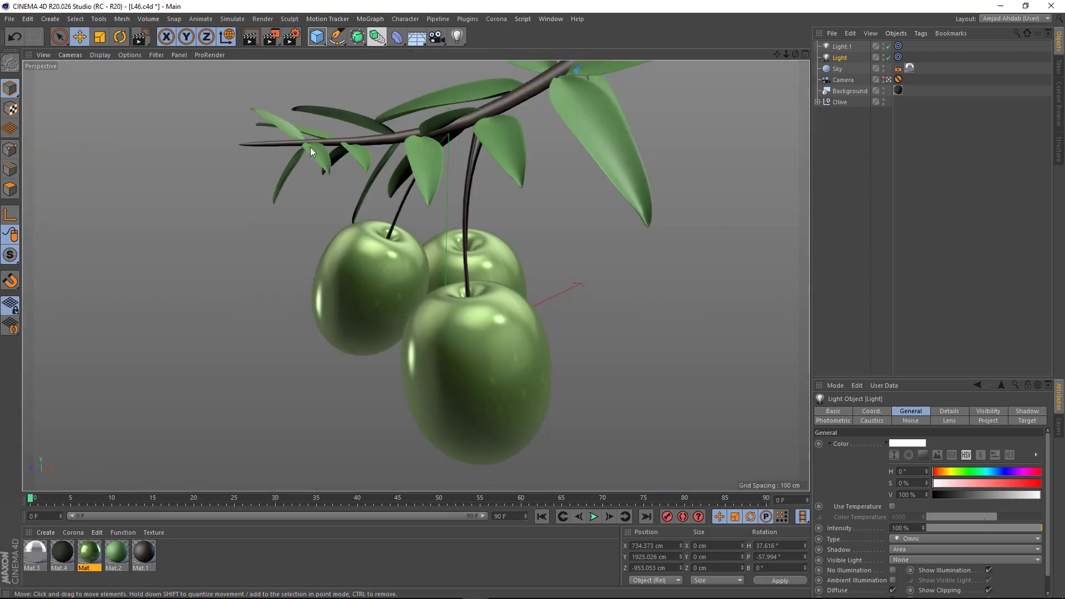
click(271, 37)
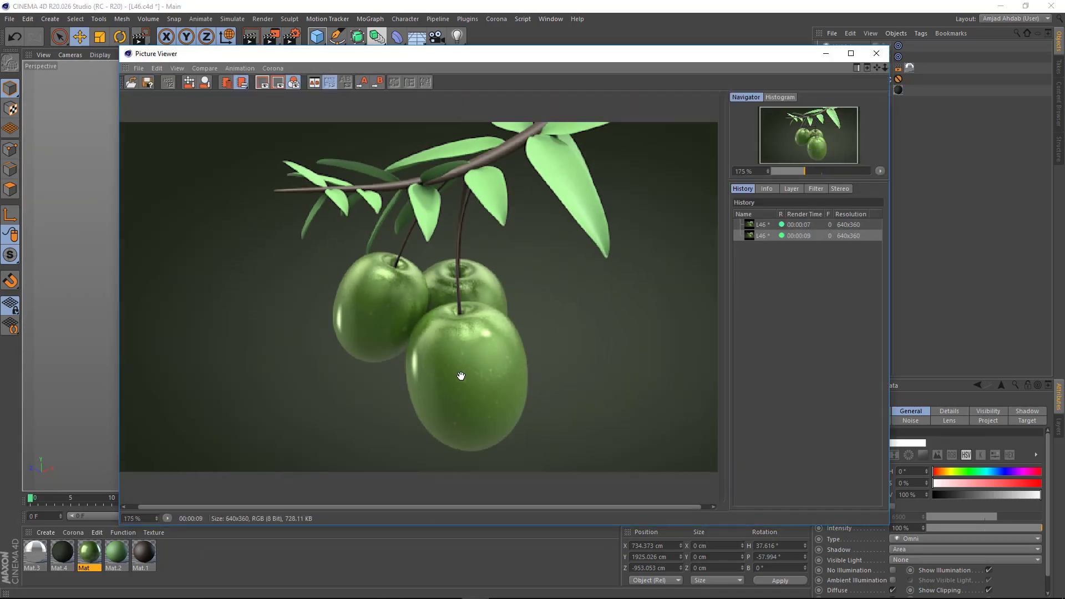
click(827, 56)
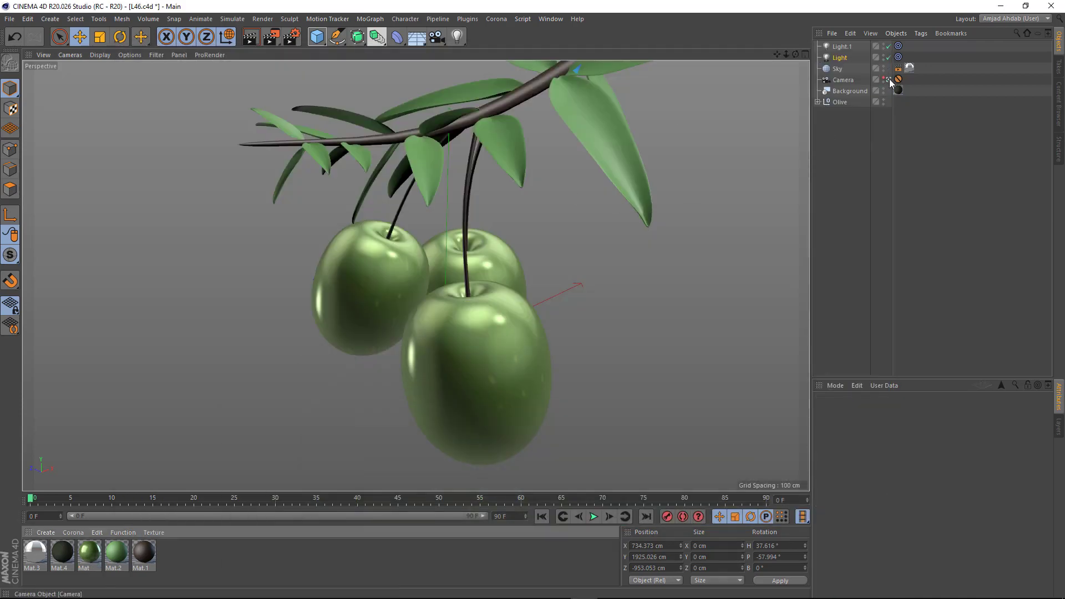
alt+drag(688, 189, 391, 205)
scroll(352, 239, up, 5)
scroll(363, 224, up, 2)
Open leaf material Mat.2 and set its colour saturation and value to 43%.
scroll(362, 224, up, 2)
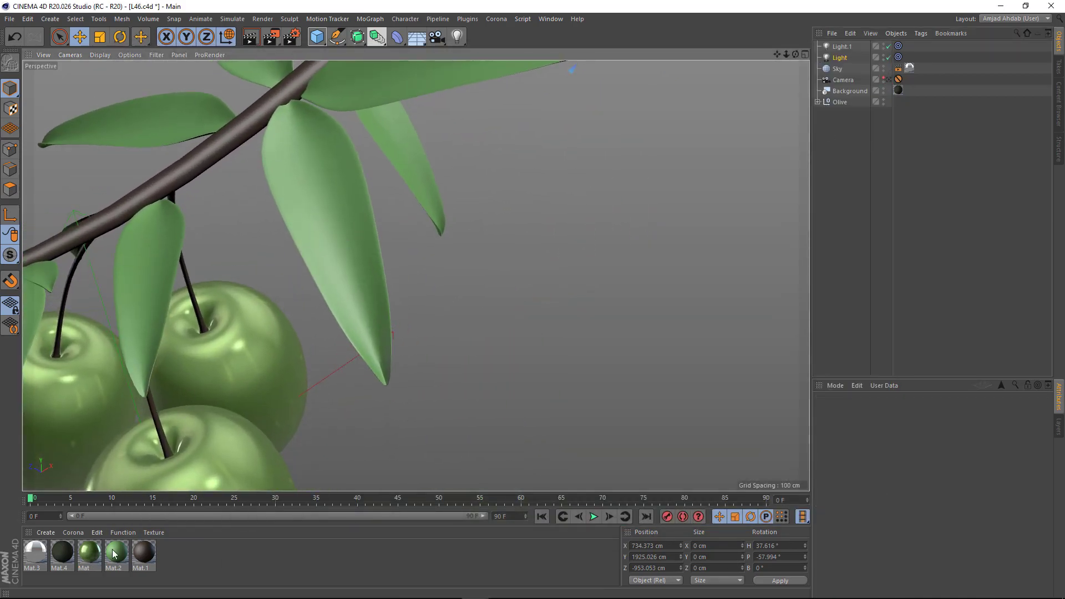
double_click(117, 551)
alt+drag(367, 217, 317, 202)
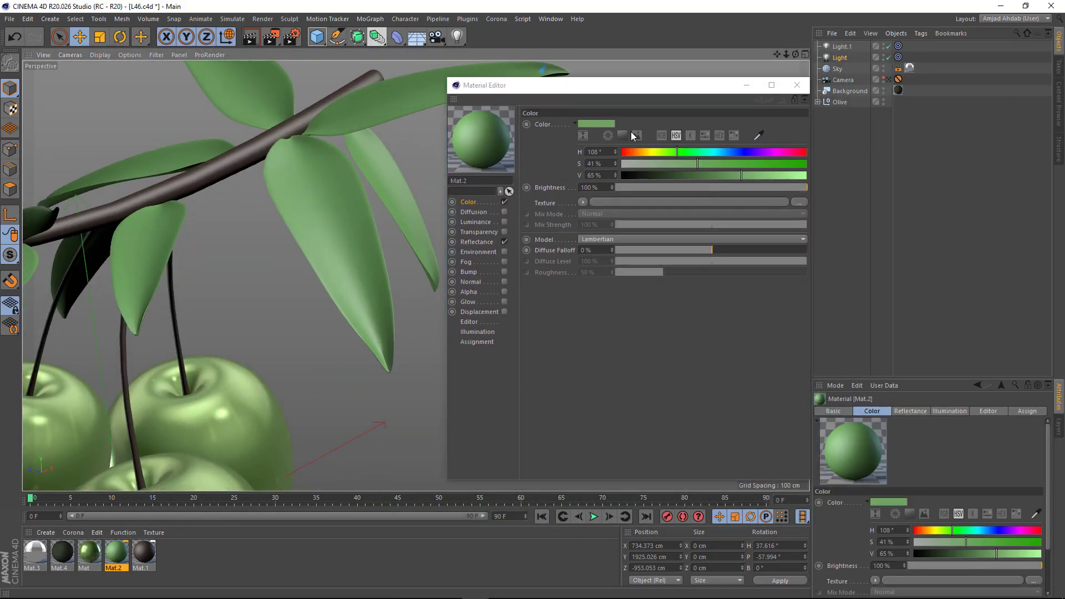
click(552, 144)
click(604, 176)
text(43)
key(Return)
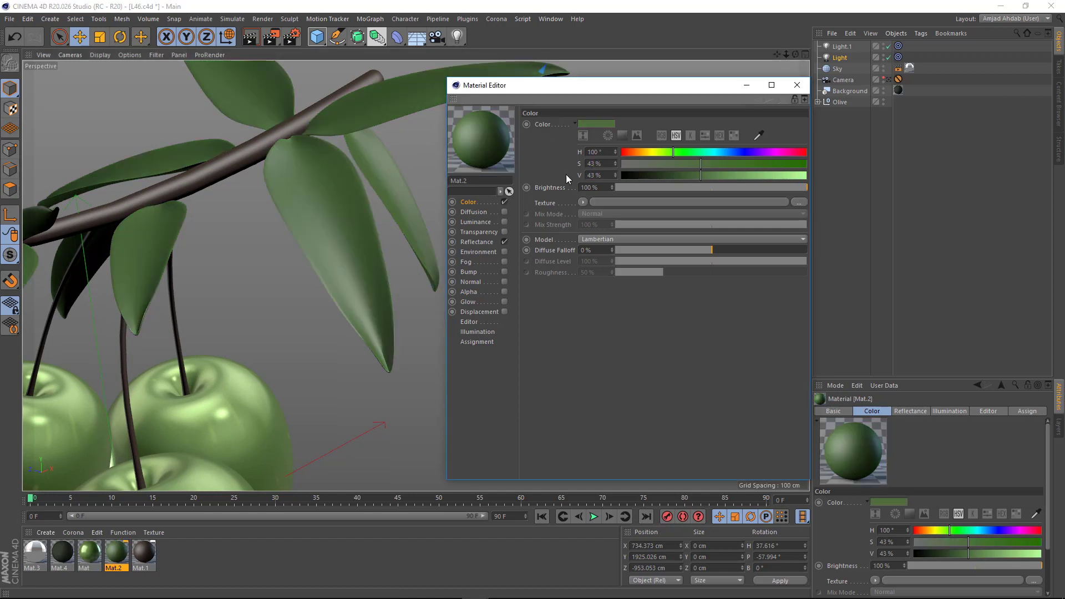
Add a Noise texture to the leaf colour at 45% mix strength.
click(582, 202)
click(591, 343)
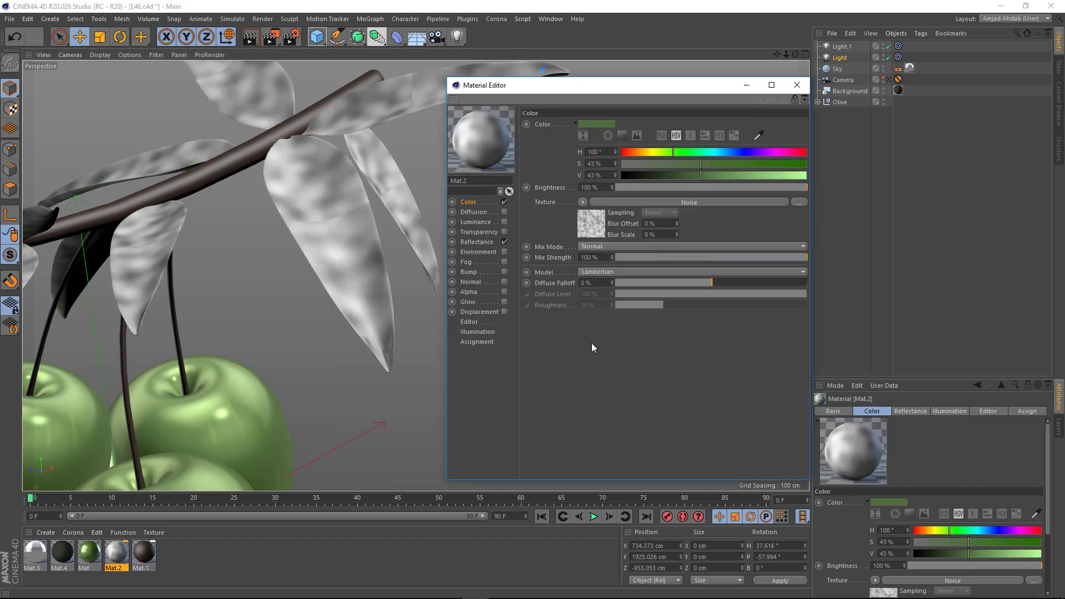
click(596, 258)
text(45)
key(Return)
Set the noise colours to dark green and medium green.
click(591, 224)
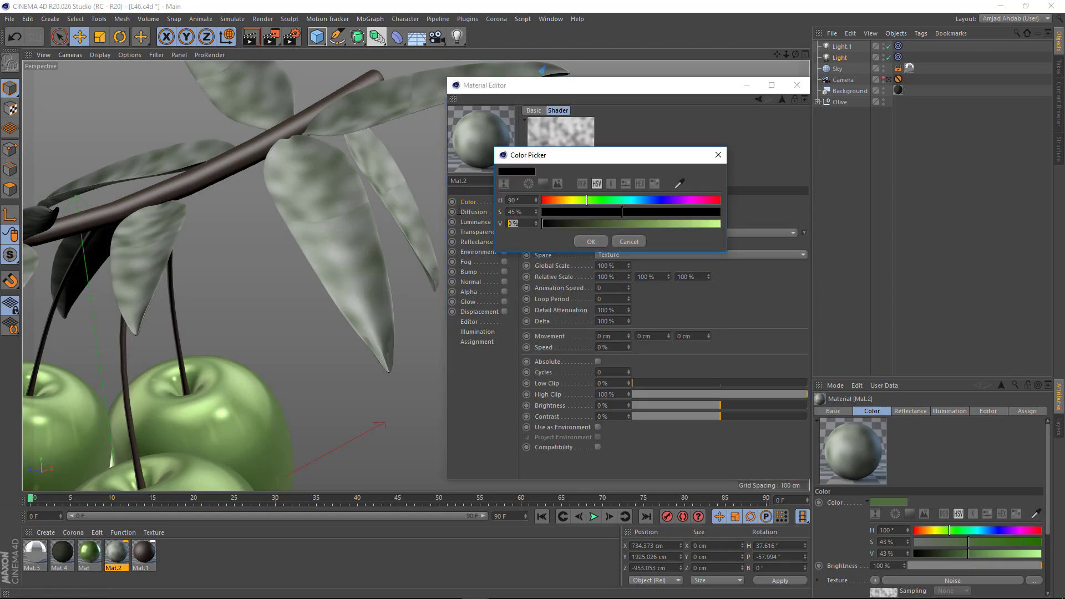
click(581, 244)
click(621, 211)
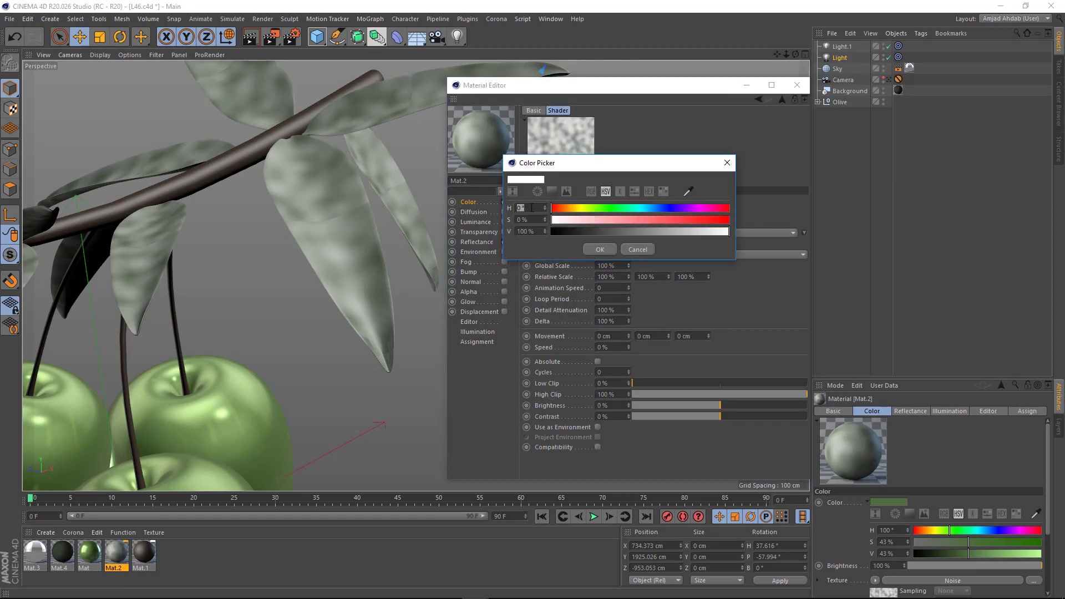
click(524, 219)
text(90)
key(Return)
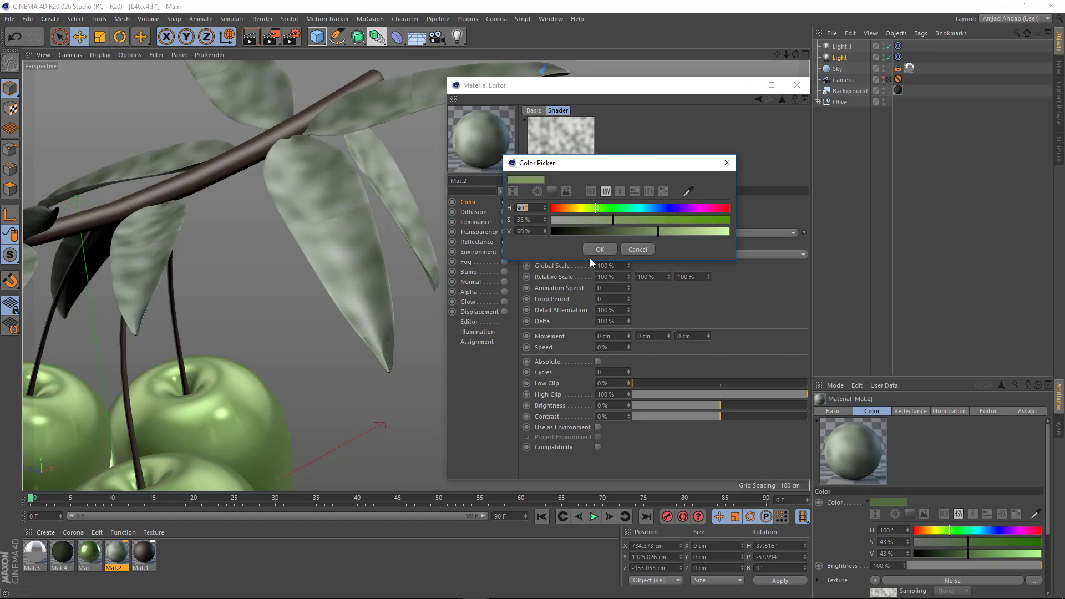
click(597, 249)
Set noise Global Scale to 40% and Relative Scale X to 0%, then enable Luminance.
text(40)
key(Return)
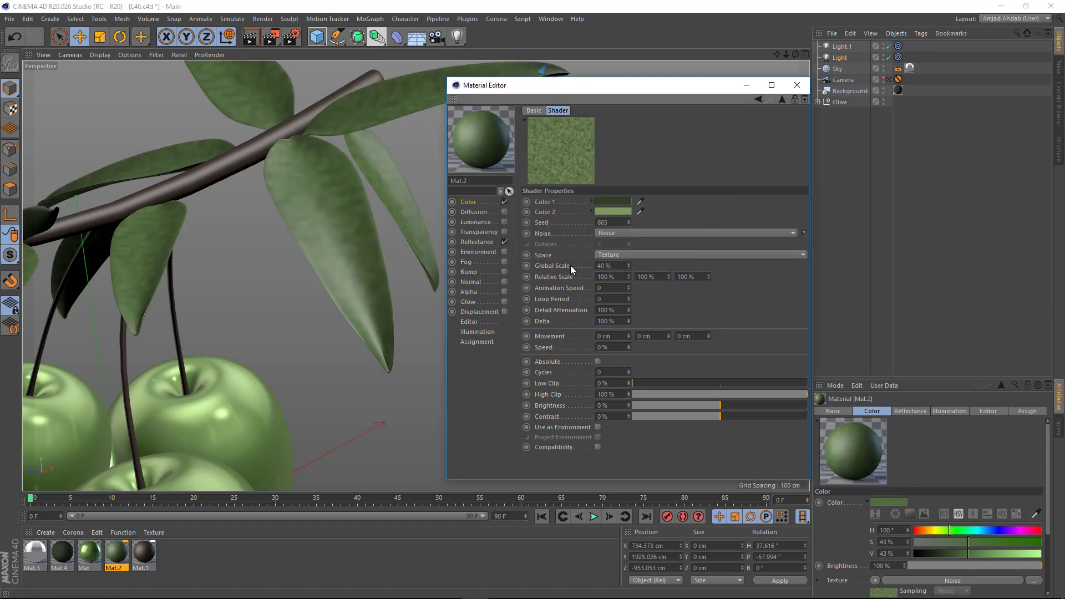
text(0)
key(Return)
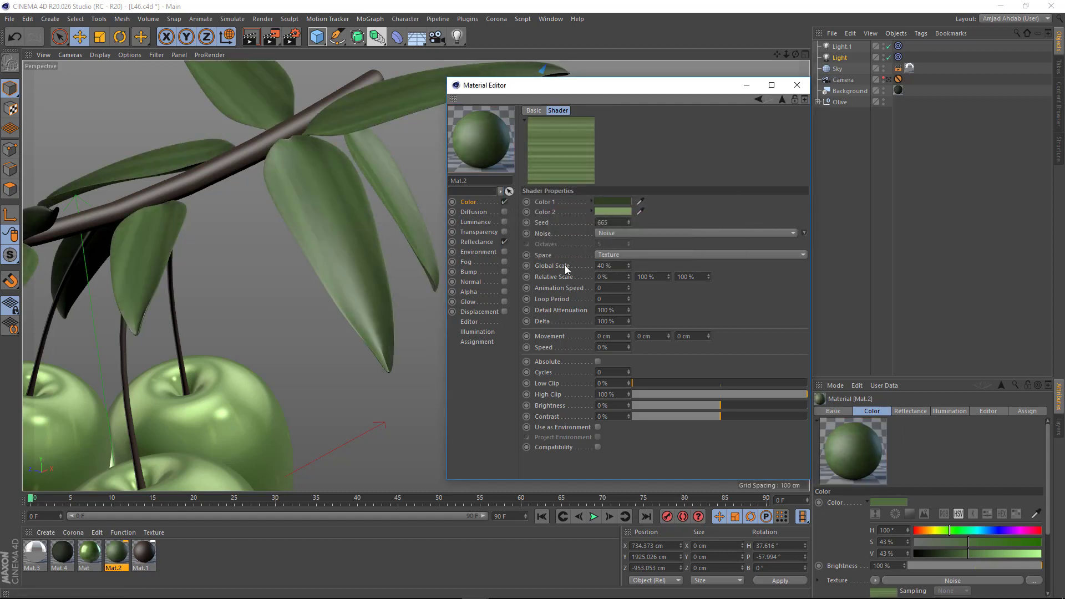
click(490, 222)
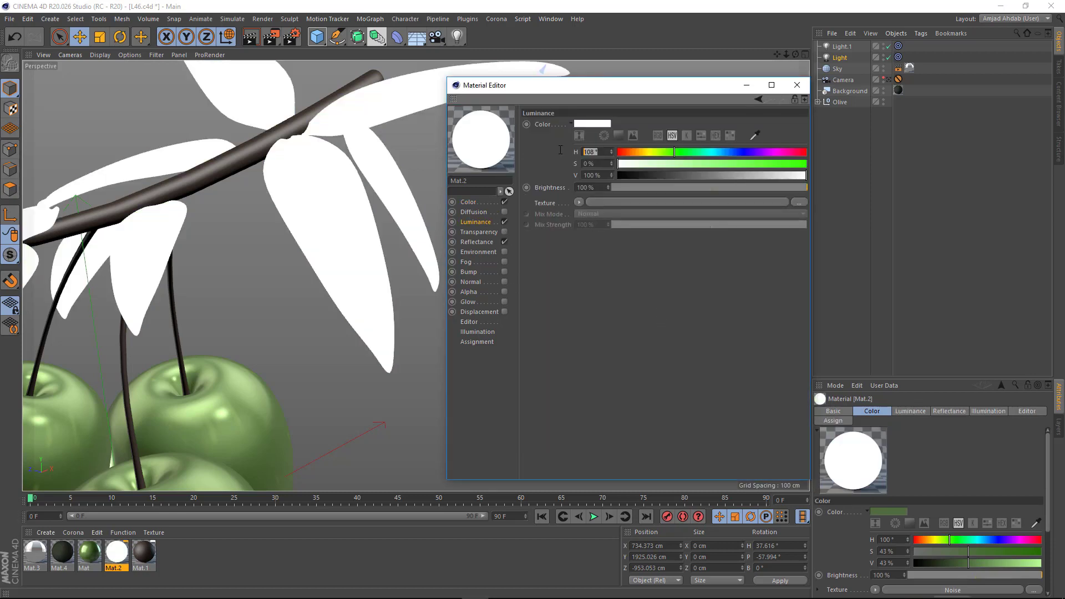
Set the leaf Luminance to 70% value with a faint 9% brightness.
text(70)
key(Return)
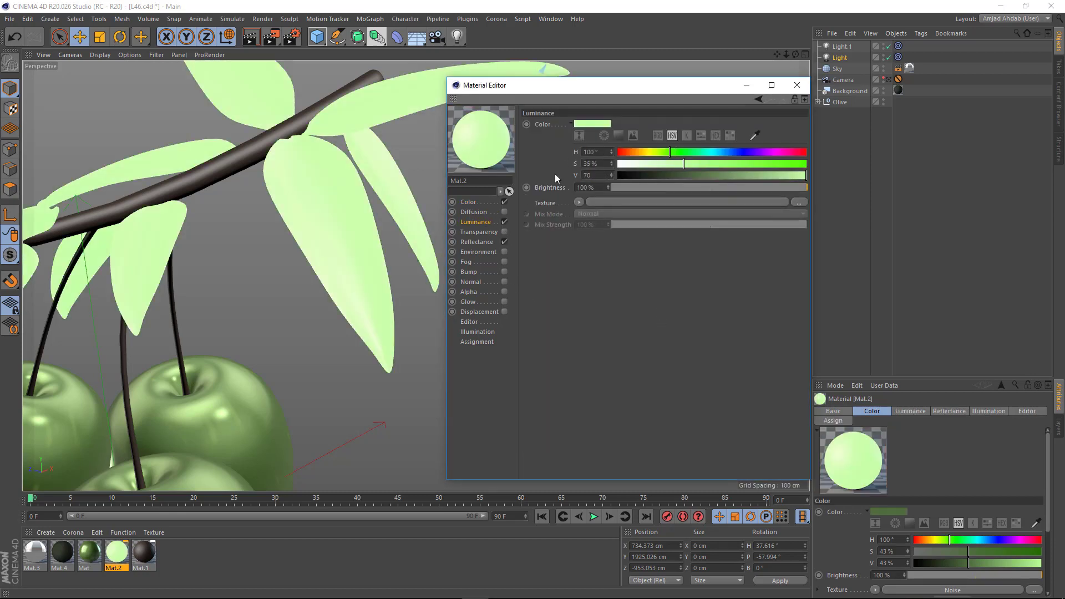
double_click(589, 187)
text(9)
key(Return)
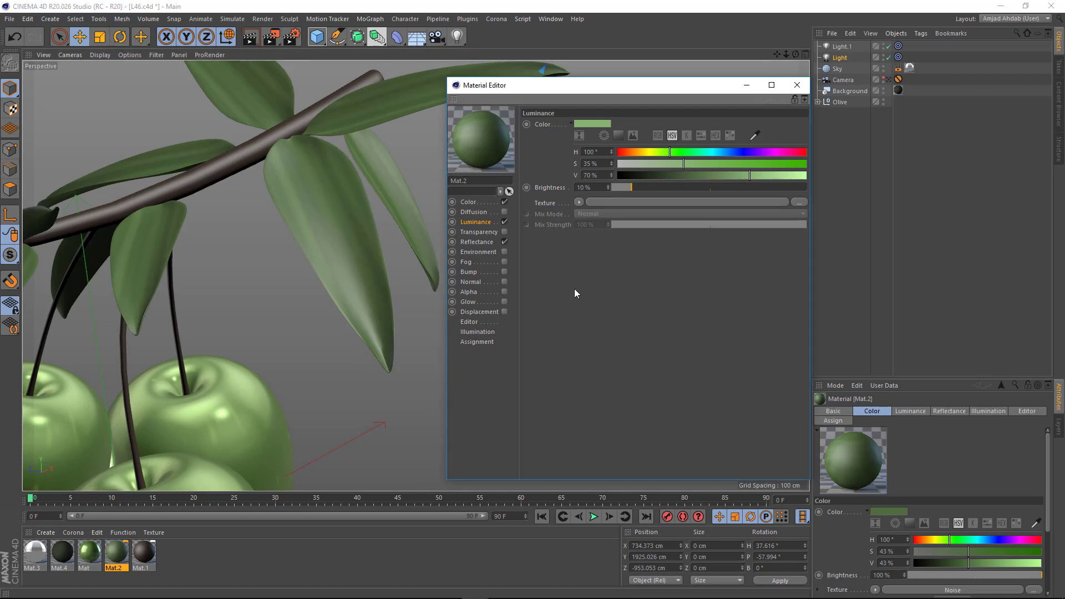
Set the Default Specular width and strength to 43% with a pale green layer colour.
click(480, 243)
click(610, 134)
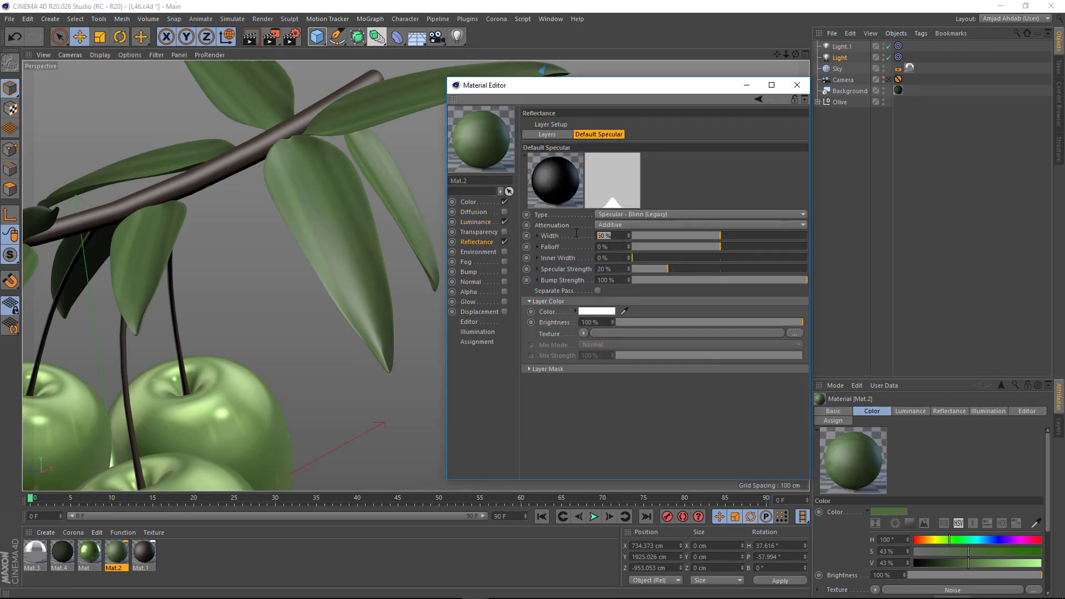
click(615, 269)
text(43)
key(Return)
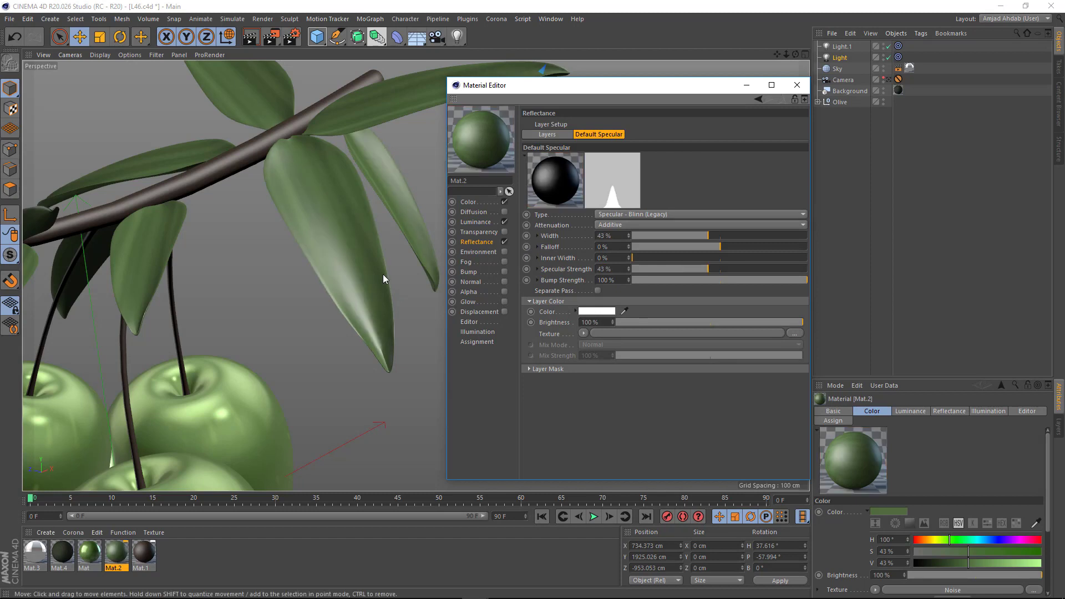
scroll(357, 281, up, 2)
scroll(357, 281, up, 2)
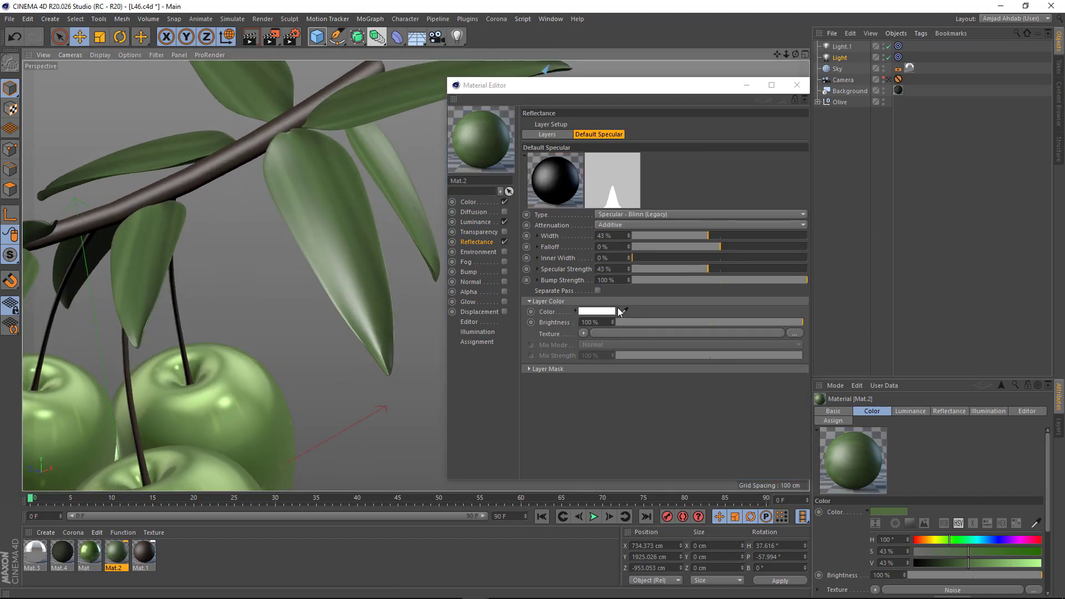
click(610, 311)
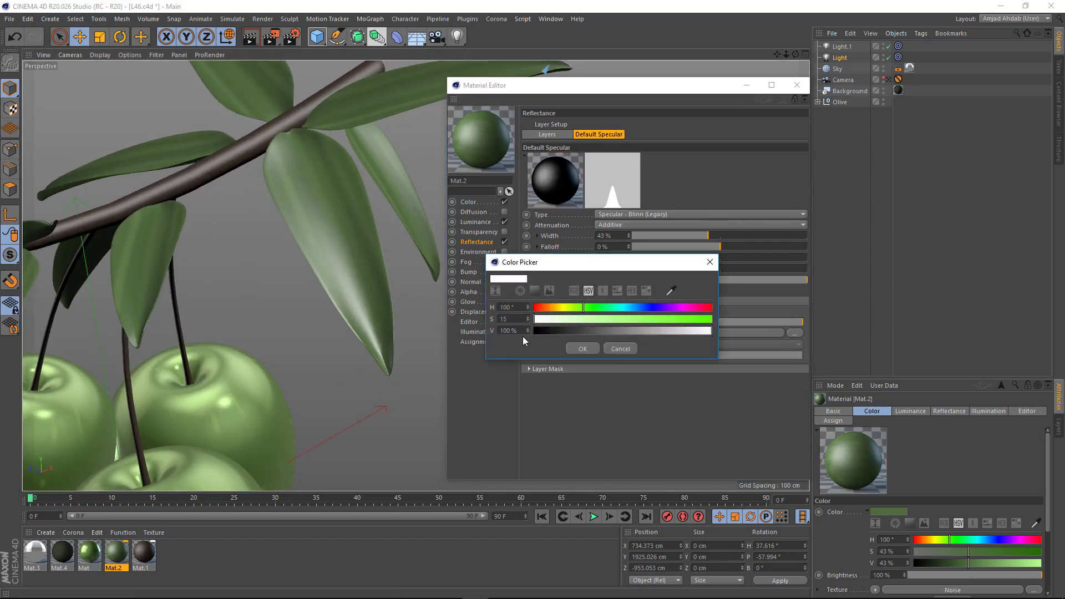
click(583, 348)
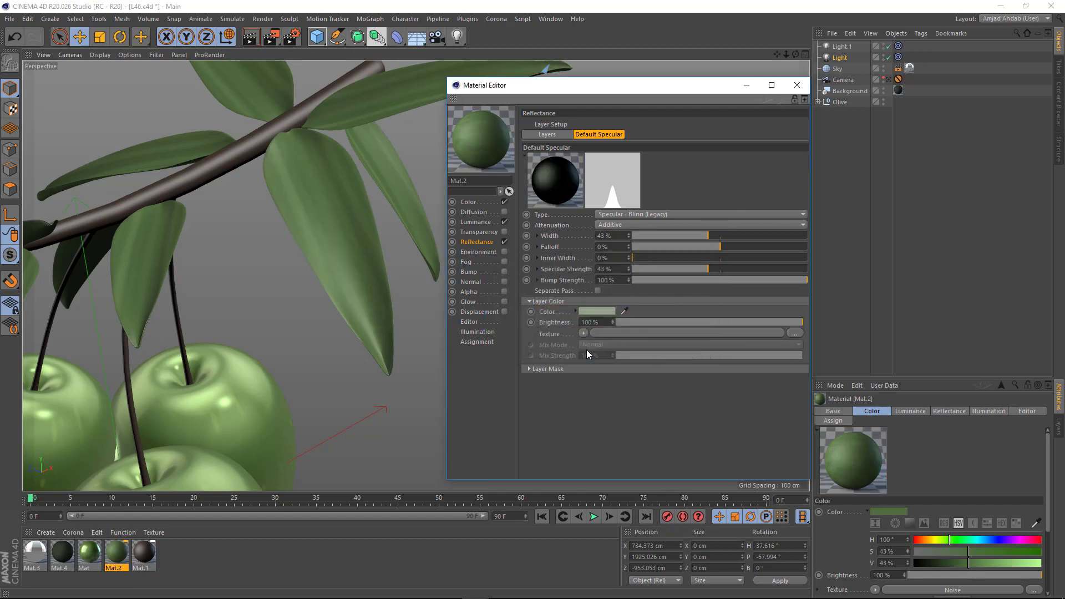
drag(613, 89, 651, 108)
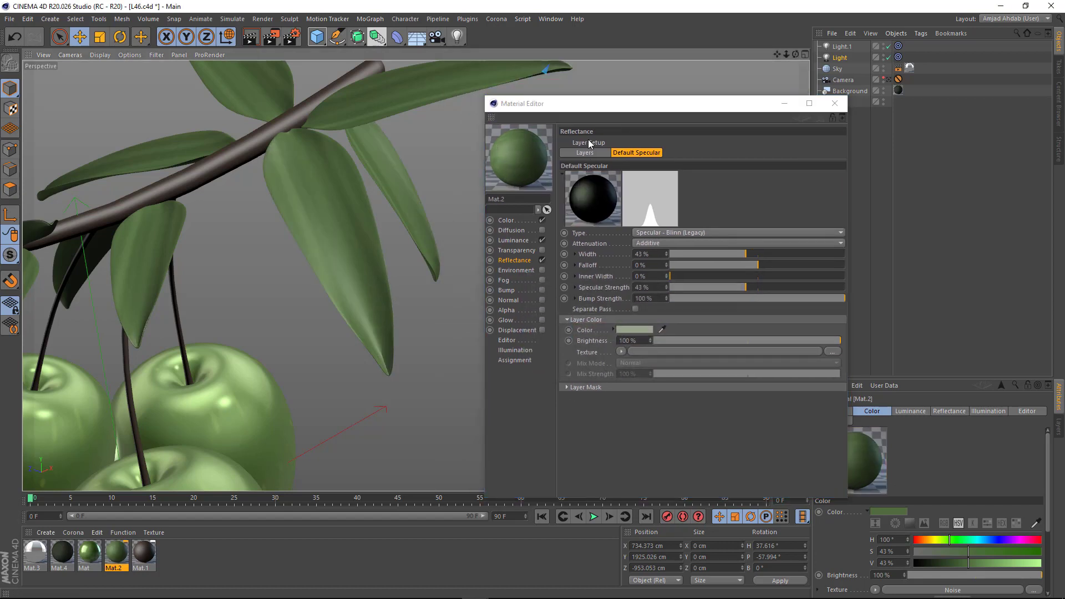
Add a Reflection (Legacy) layer to Mat.2 with 20% roughness, grey-green colour, 30% brightness.
click(585, 152)
click(610, 272)
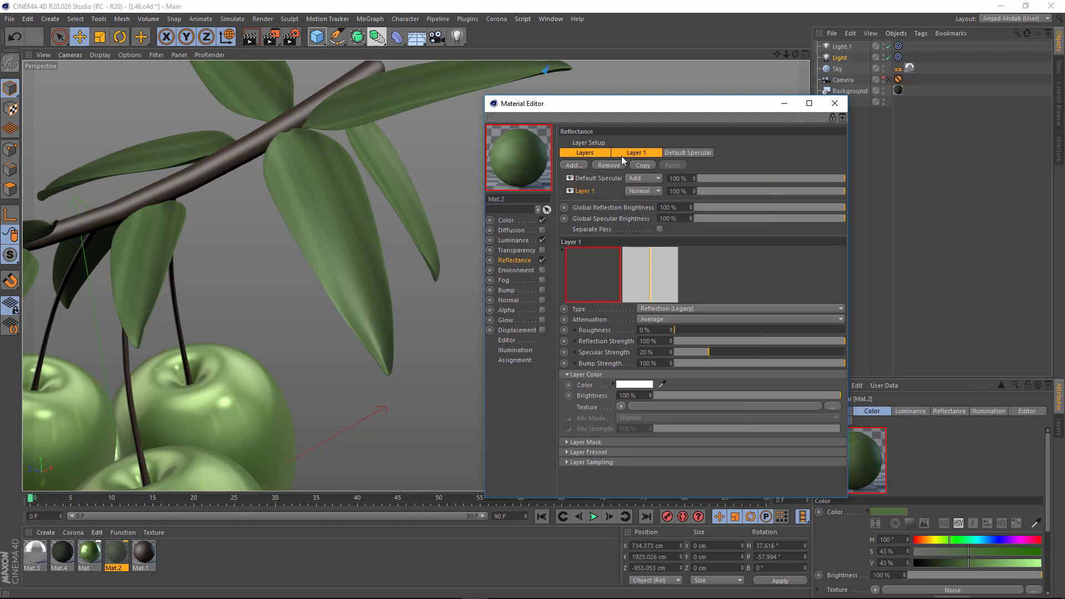
click(636, 153)
click(646, 254)
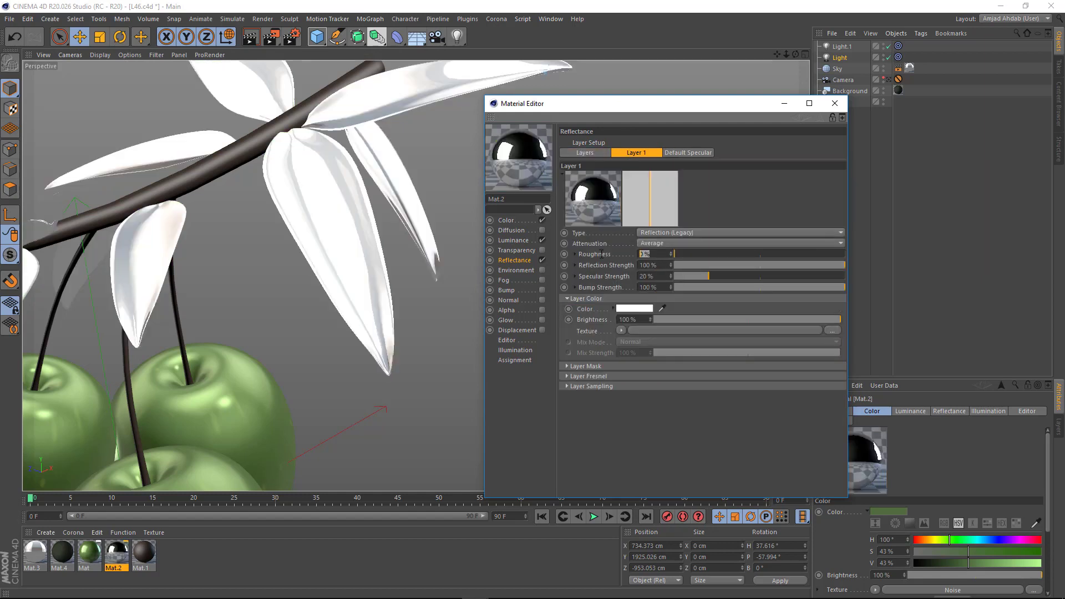
click(633, 308)
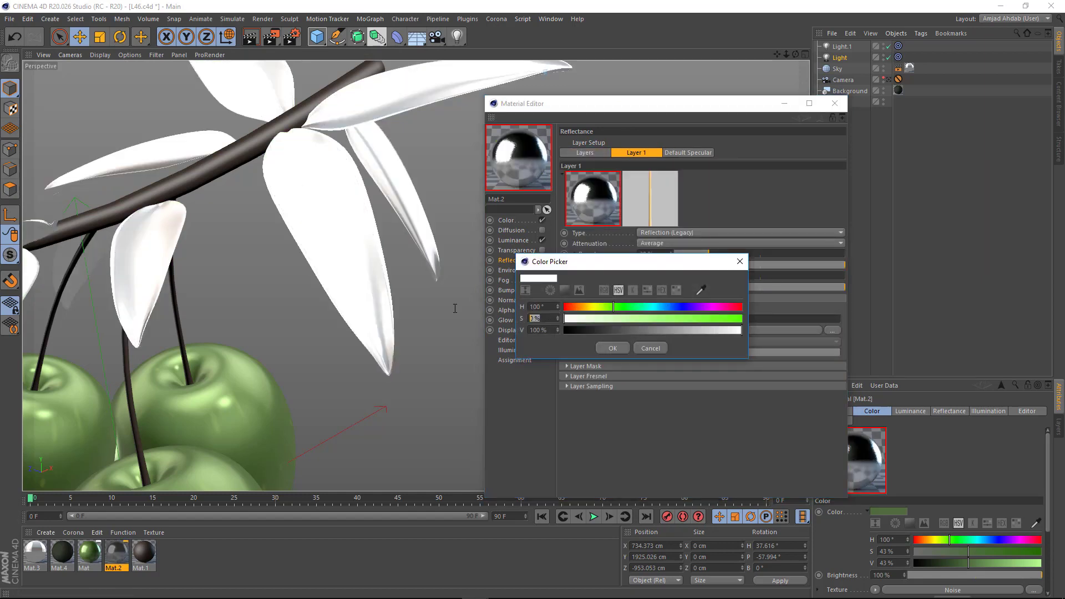
key(Return)
click(612, 348)
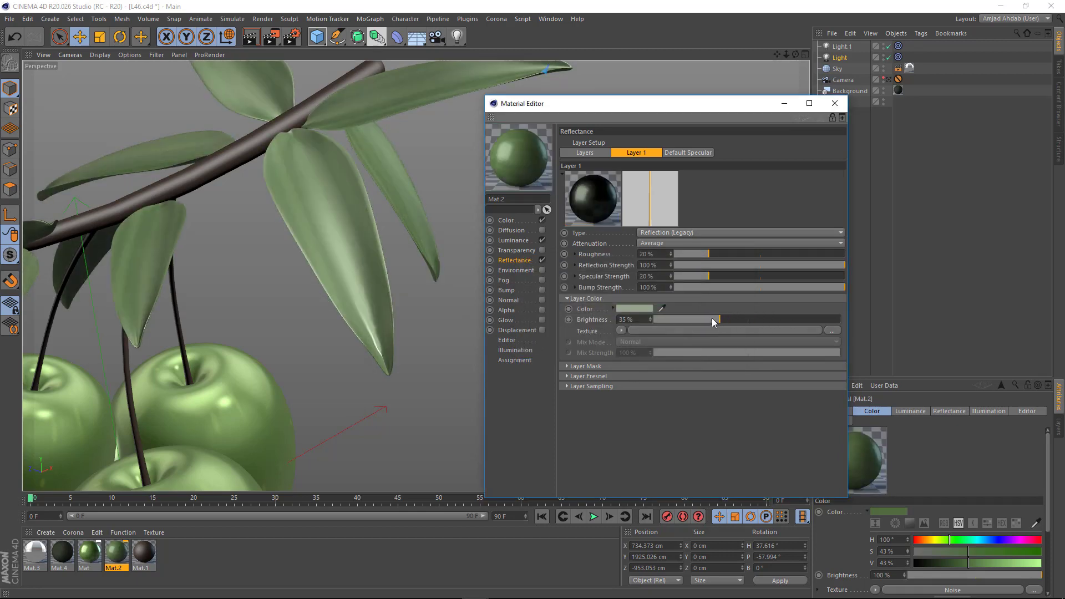
mouse_move(711, 319)
mouse_down()
mouse_move(676, 319)
mouse_move(712, 320)
mouse_up()
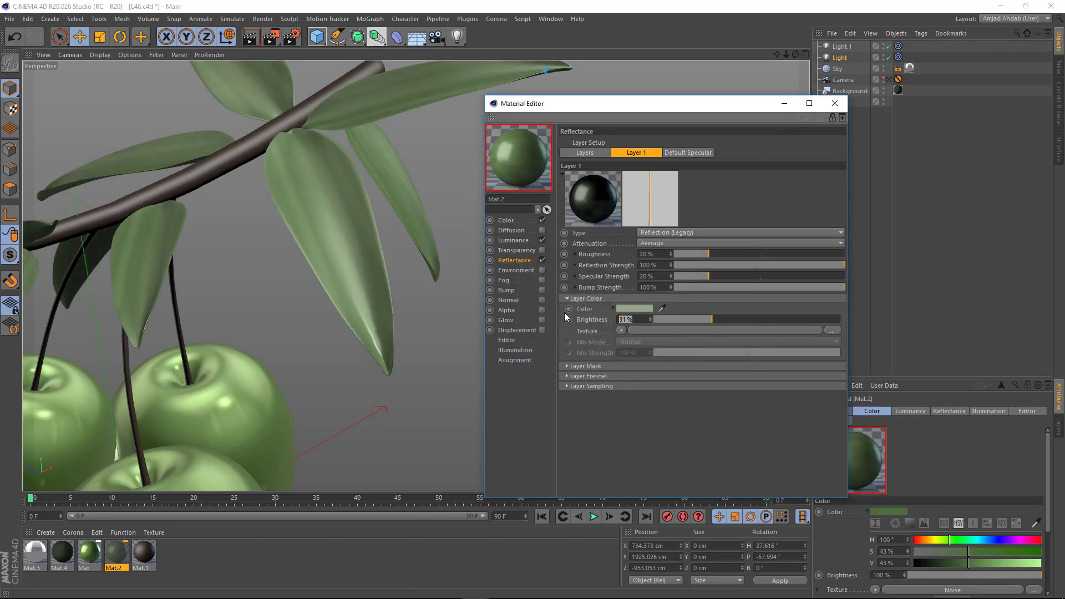
Test-render a region around the leaves, close the Material Editor and orbit close on the branch.
click(270, 37)
click(310, 69)
drag(238, 98, 465, 398)
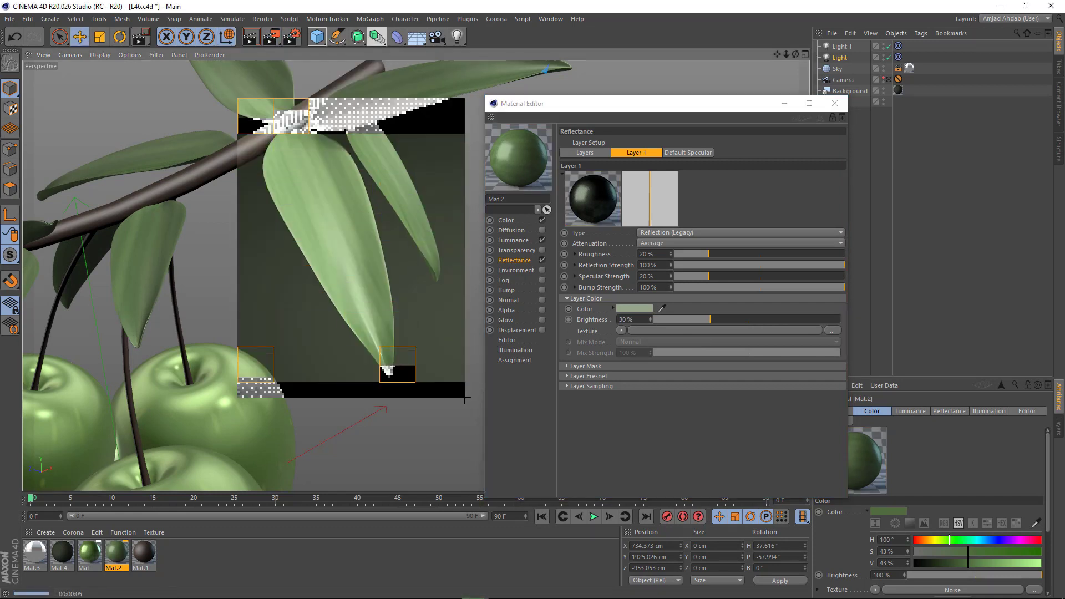
click(463, 397)
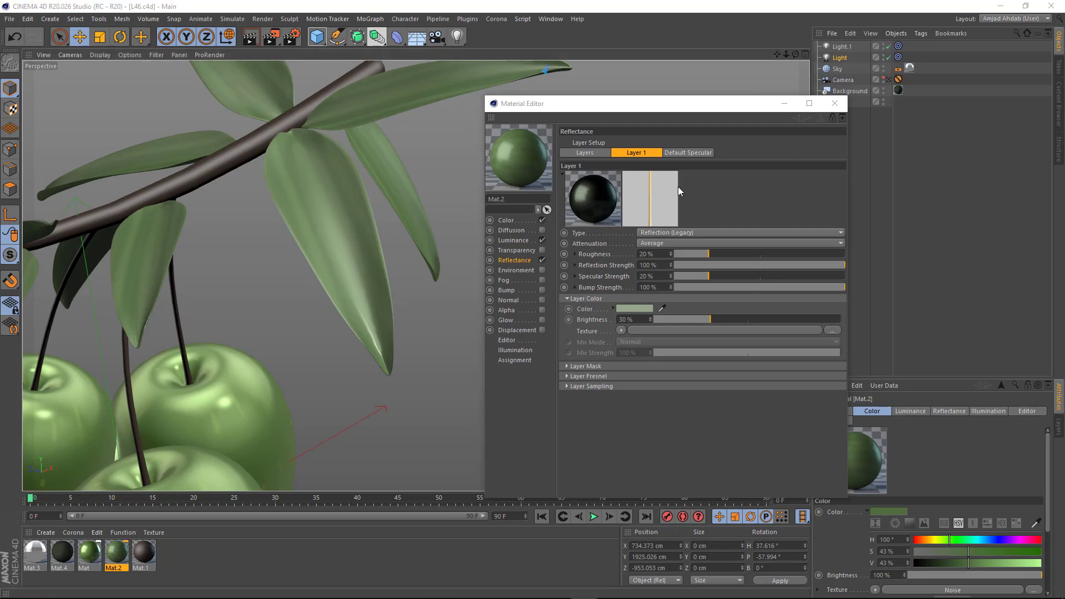
click(821, 103)
mouse_move(451, 220)
alt+mouse_down()
mouse_move(599, 192)
mouse_move(428, 288)
alt+mouse_up()
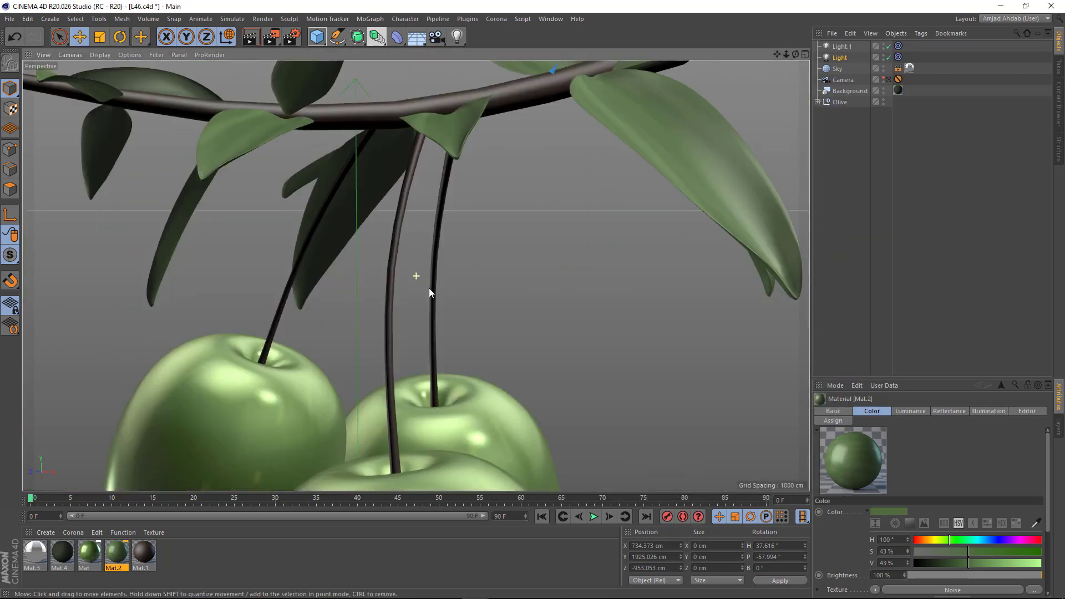
Open branch material Mat.1 and set its colour to dark olive (H 65°, S 42%, V 25%).
scroll(425, 250, up, 5)
mouse_move(421, 219)
alt+mouse_down()
mouse_move(282, 260)
mouse_move(178, 194)
alt+mouse_up()
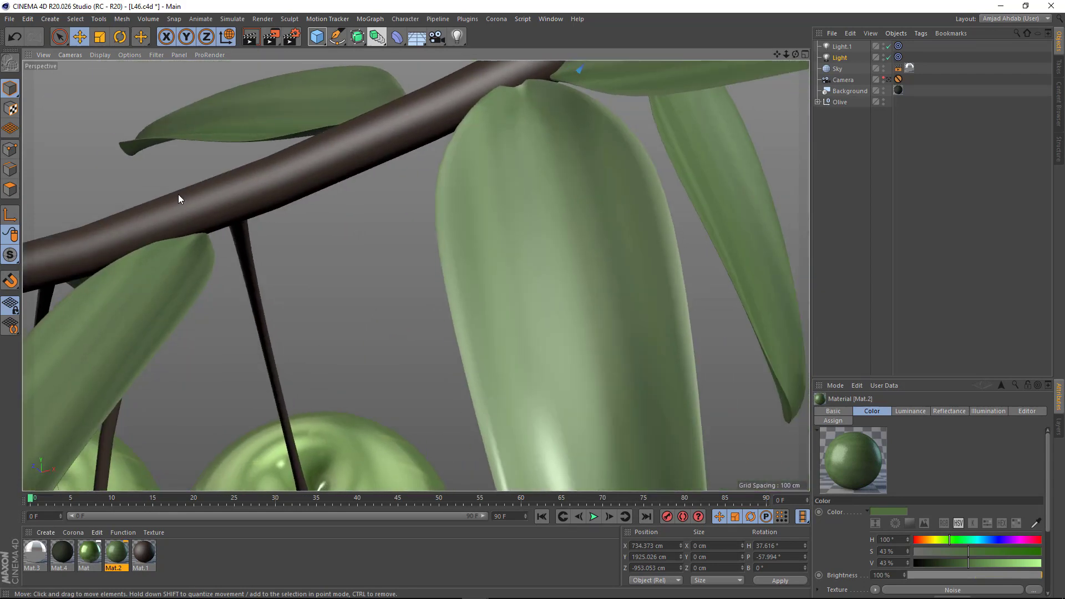
double_click(144, 552)
drag(366, 80, 650, 106)
click(480, 218)
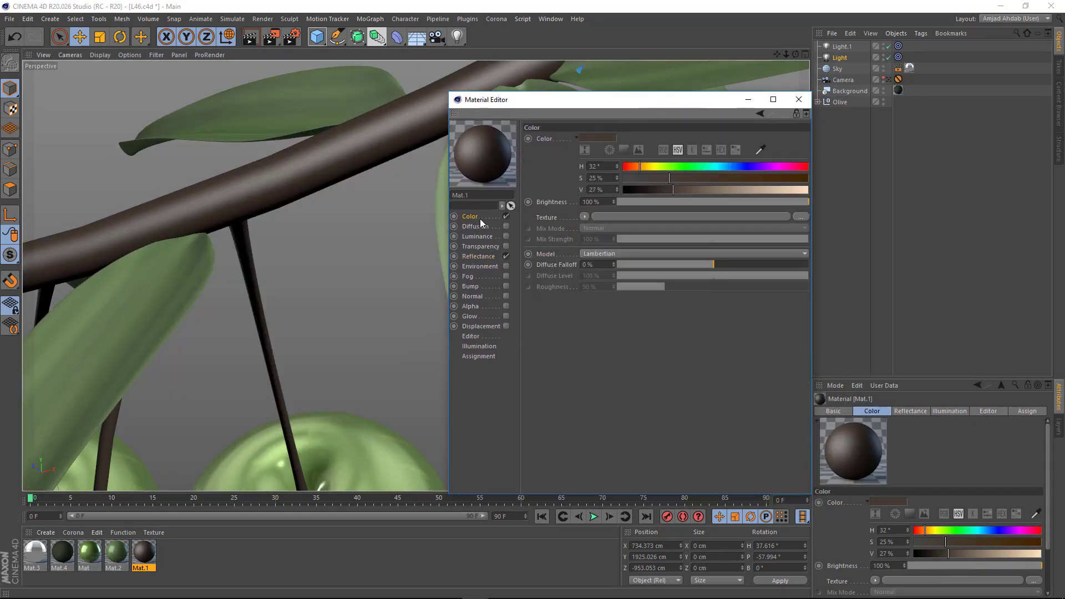
click(595, 166)
text(65)
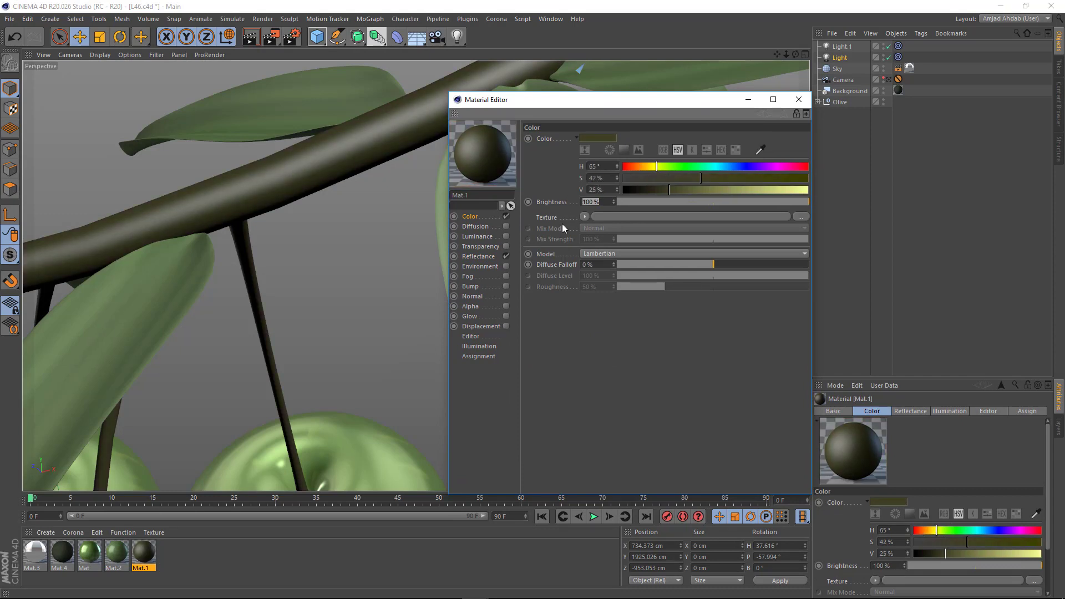
click(587, 321)
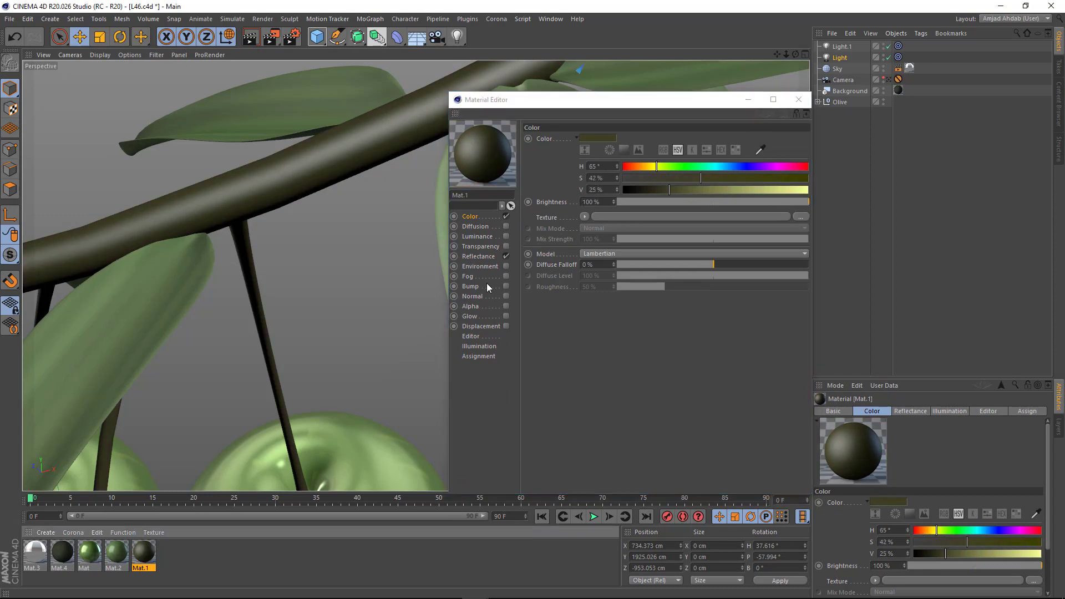
Soften the Default Specular with a 3% falloff.
click(479, 256)
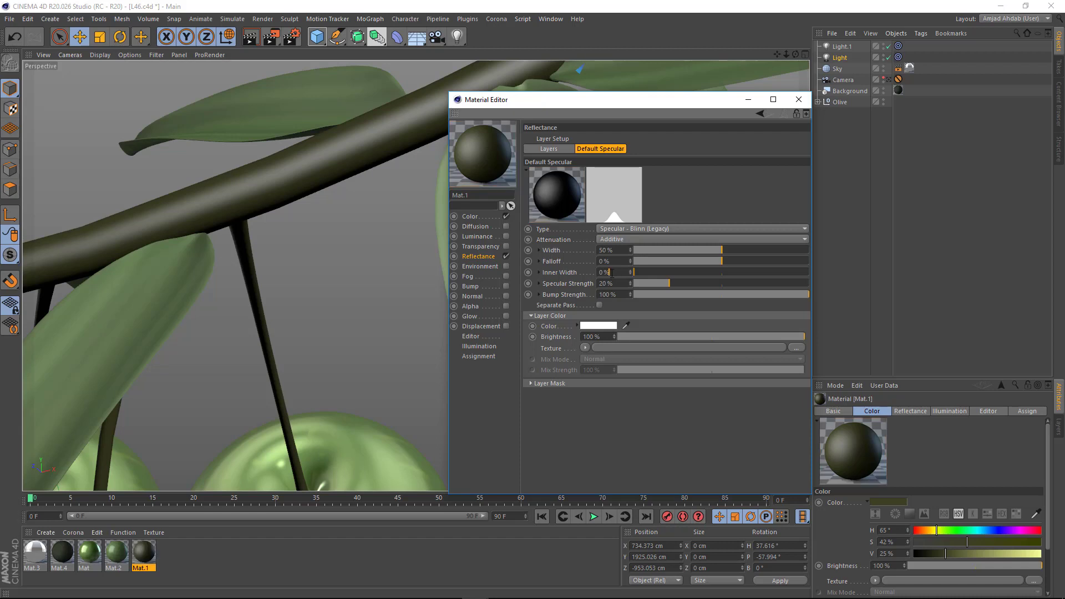
double_click(610, 273)
text(3)
key(Return)
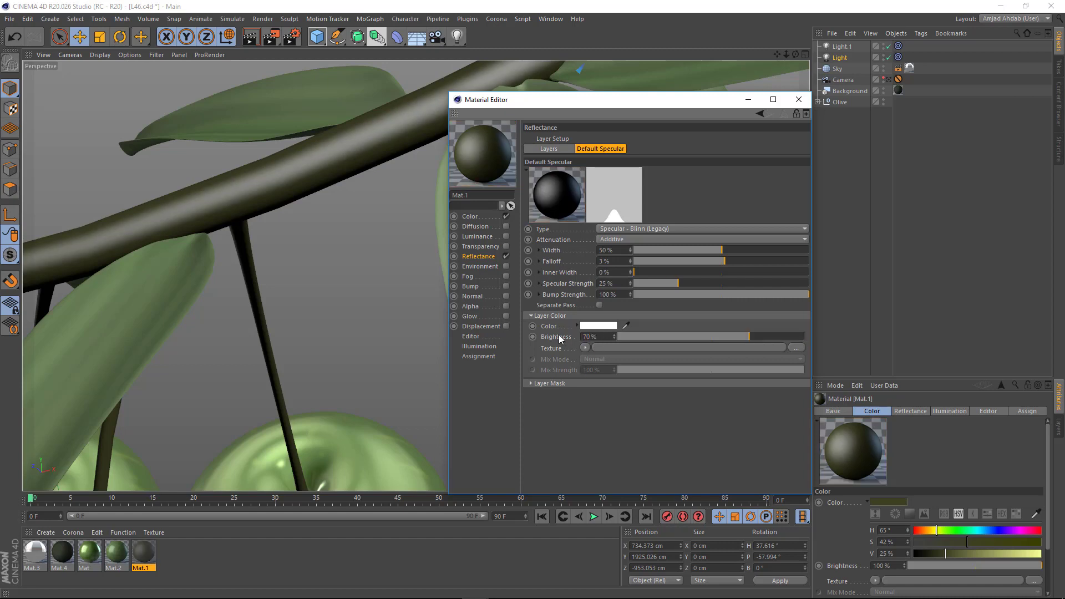
alt+middle_drag(319, 193, 317, 214)
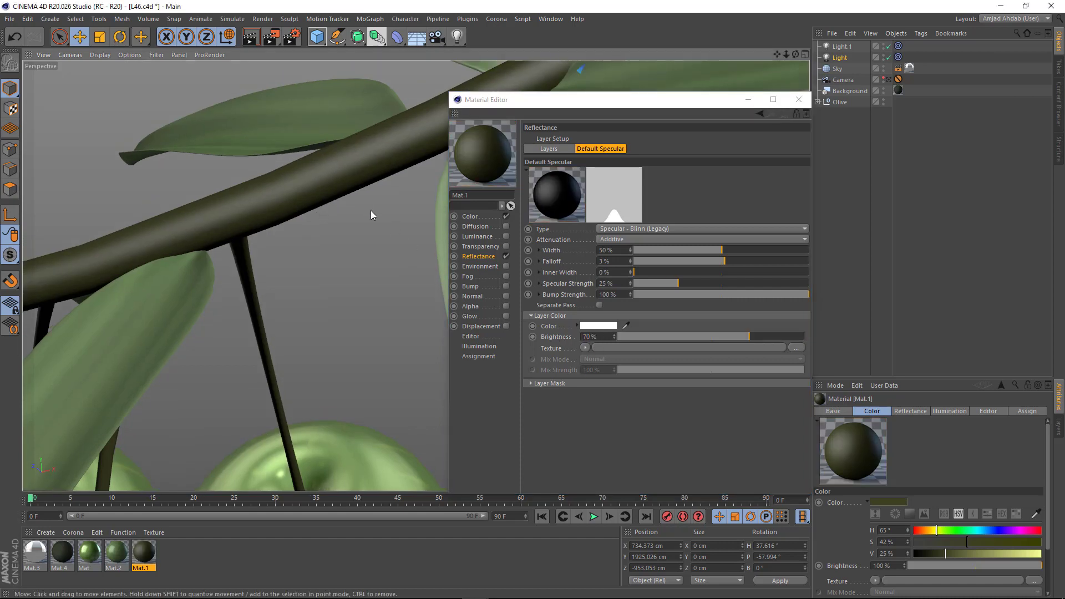
Add a reflection layer to Mat.1 at 20% brightness.
click(547, 150)
click(537, 161)
click(555, 260)
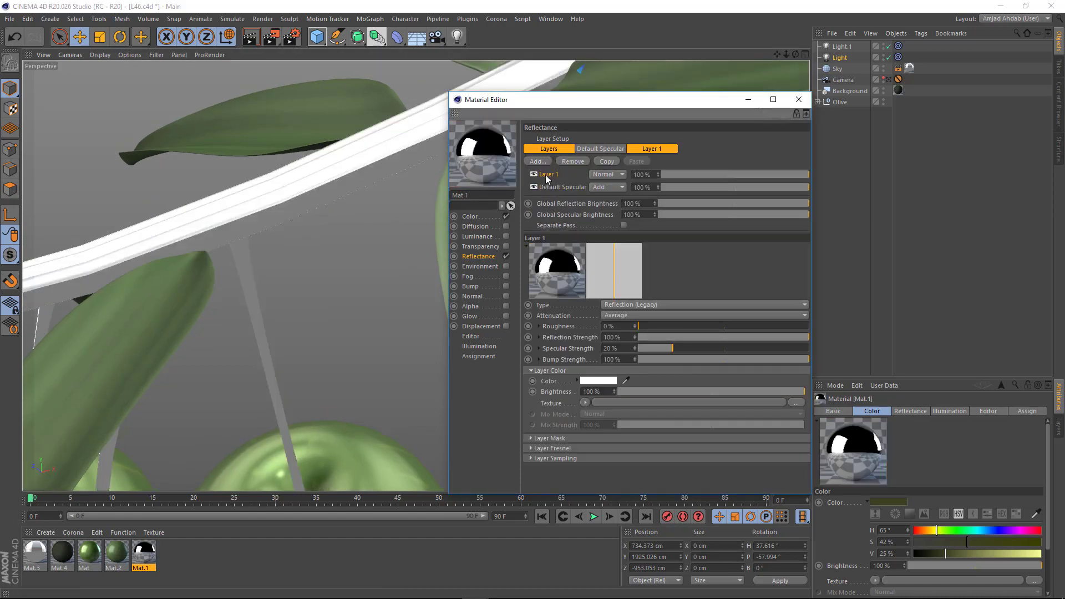
click(599, 148)
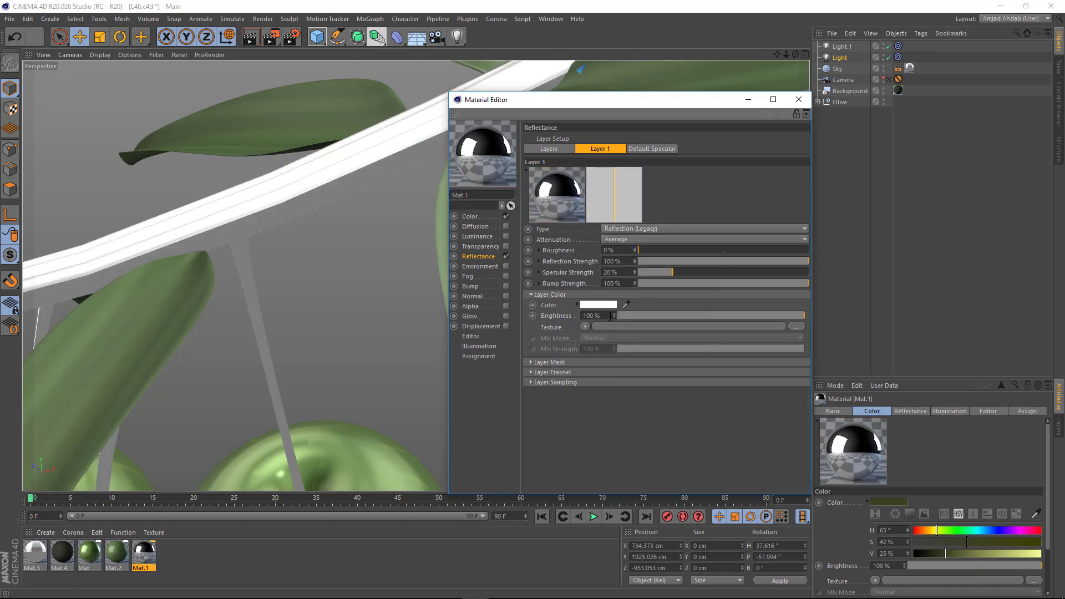
text(20)
key(Return)
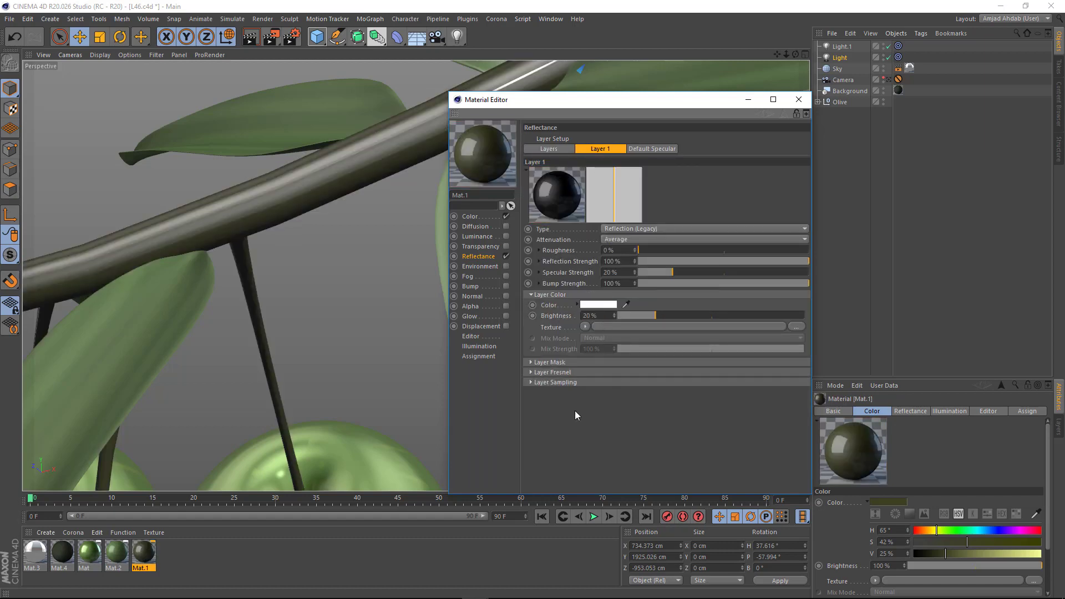
Enable Bump with a Naki Noise shader, close the editor and orbit out to the branch.
click(506, 286)
click(574, 165)
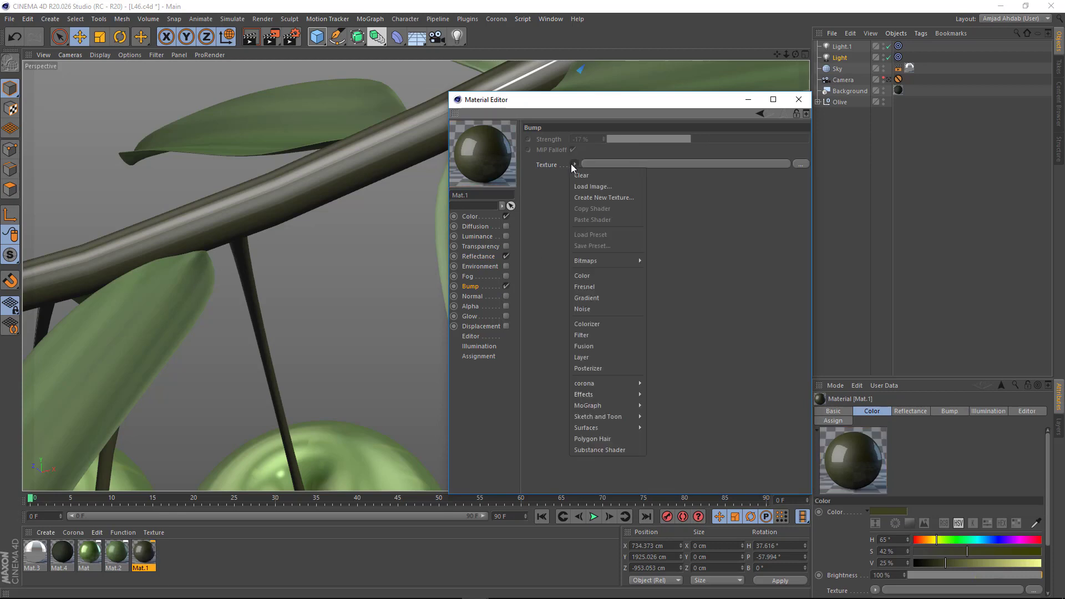
click(589, 309)
click(585, 192)
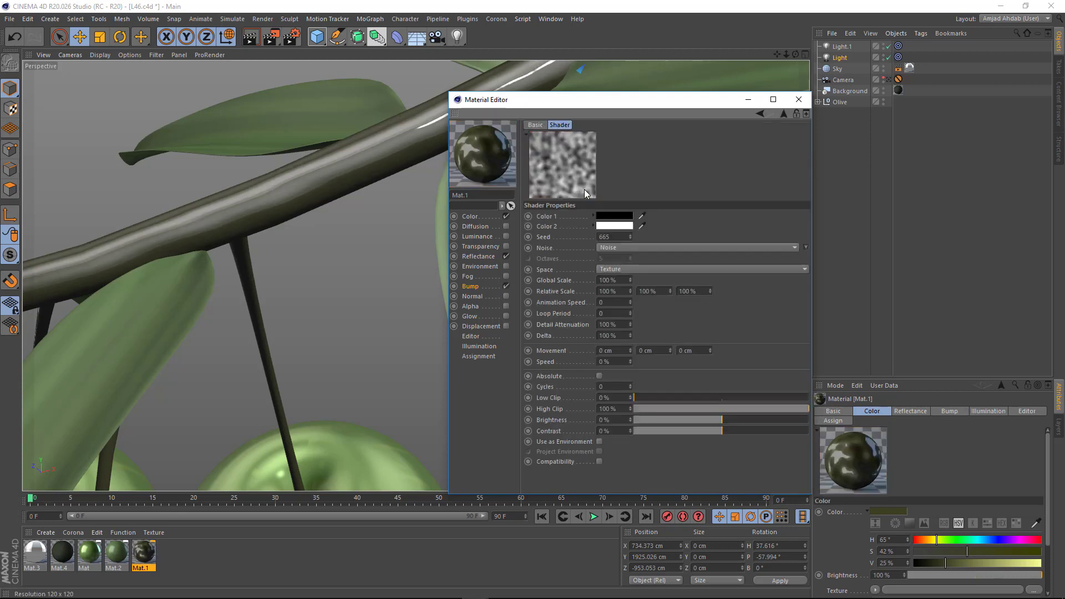
click(624, 248)
click(615, 401)
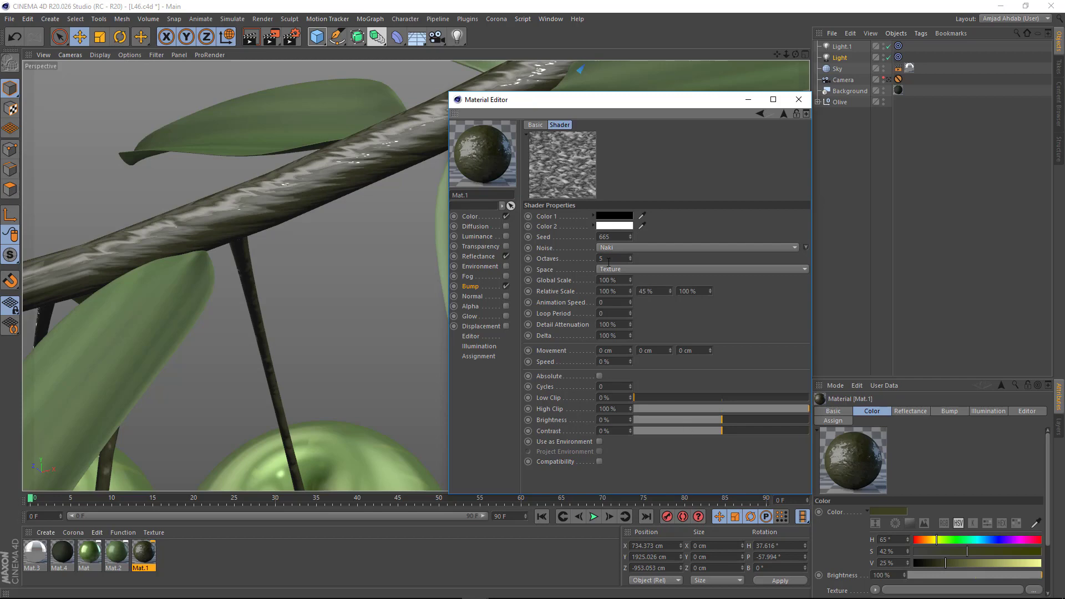
click(799, 100)
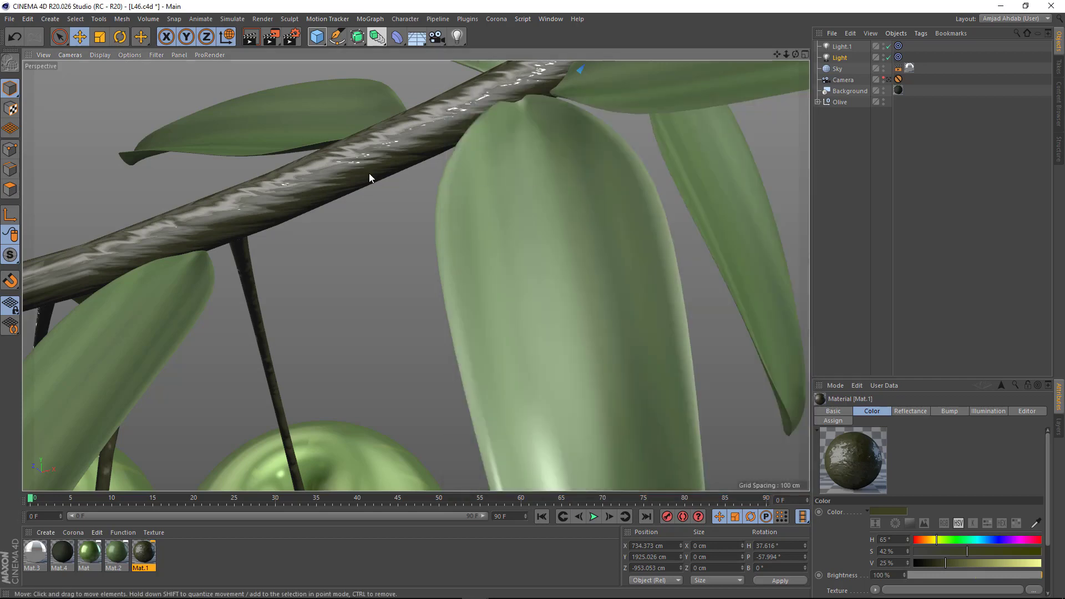
scroll(284, 247, down, 10)
mouse_move(276, 292)
alt+mouse_down()
mouse_move(445, 226)
mouse_move(527, 285)
mouse_move(434, 244)
mouse_move(624, 119)
mouse_move(469, 265)
mouse_move(388, 222)
alt+mouse_up()
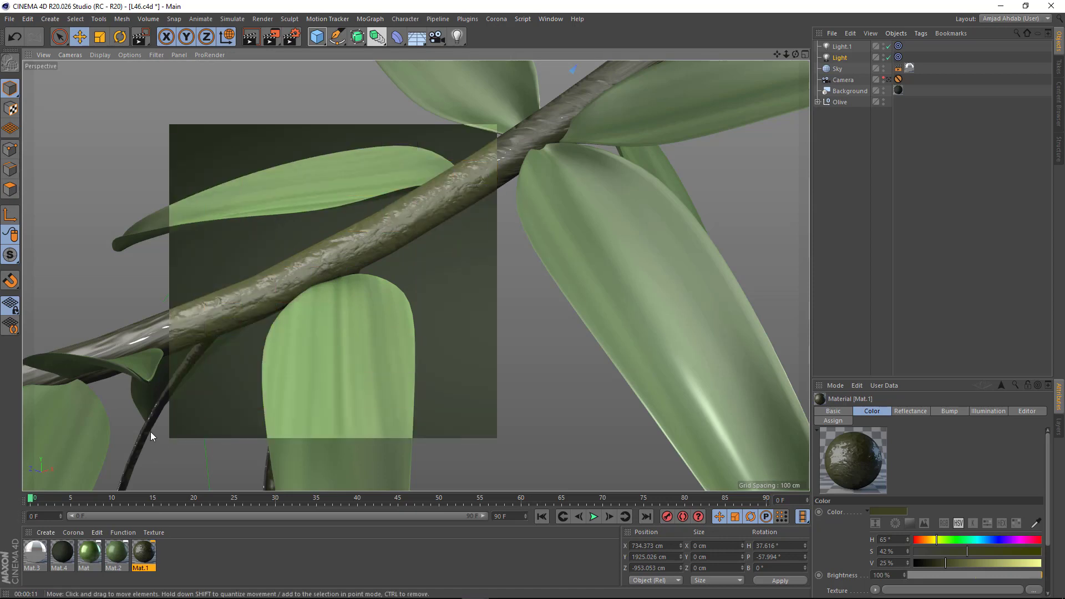
Render the olive scene to the Picture Viewer, zoom to inspect it, and close it.
click(271, 37)
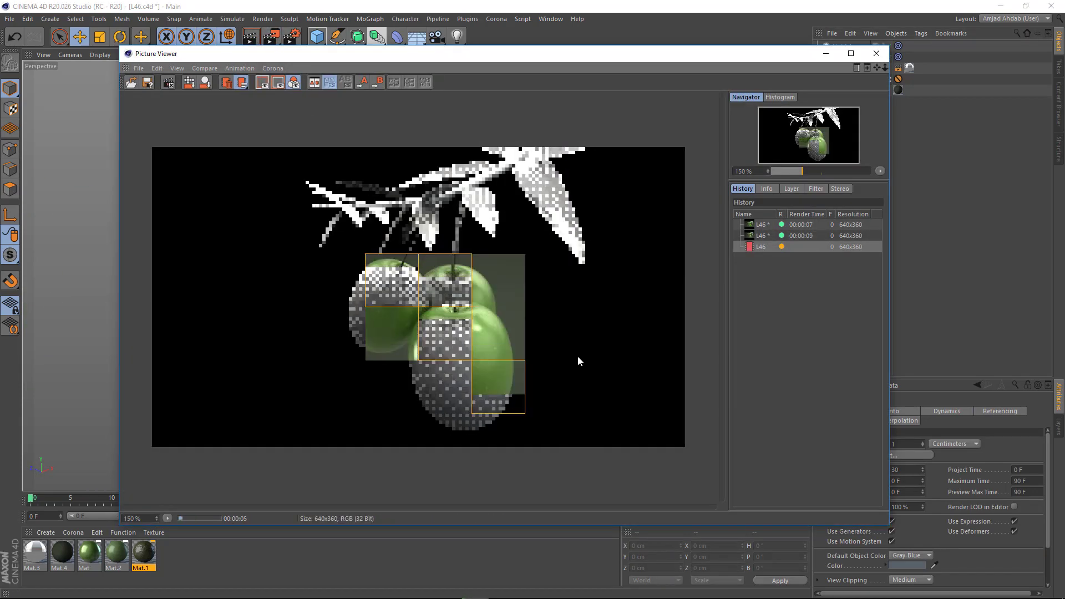
scroll(477, 256, up, 2)
scroll(450, 262, up, 2)
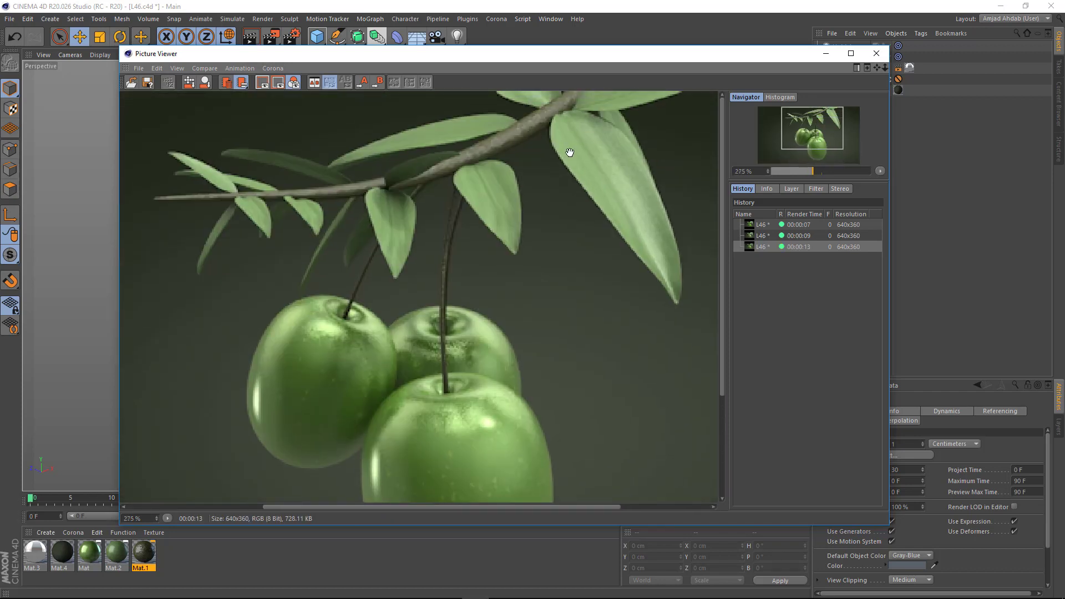
scroll(538, 316, up, 1)
scroll(533, 272, down, 5)
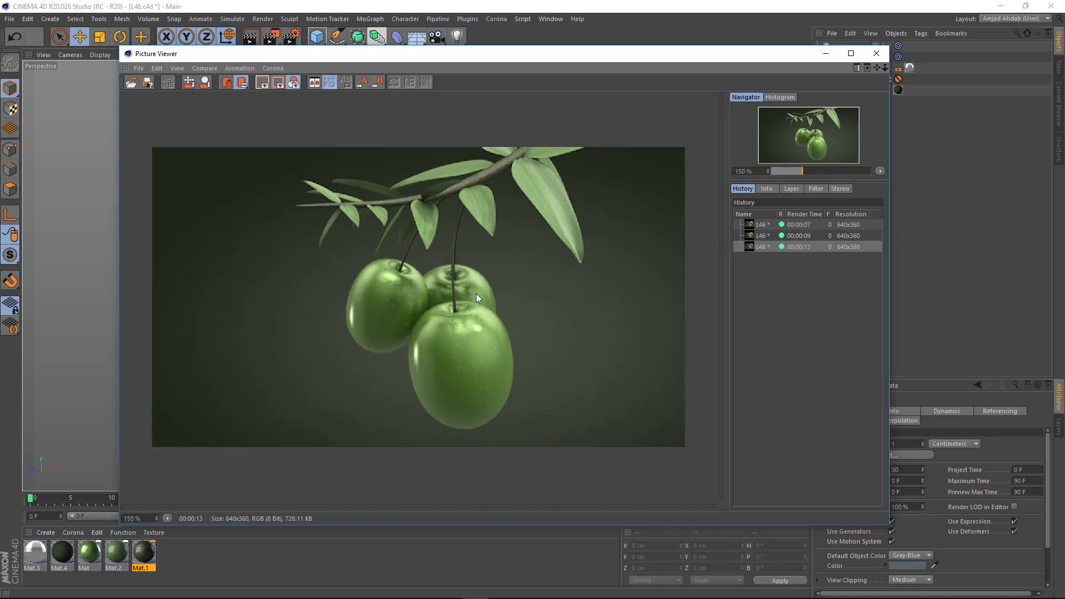
click(825, 53)
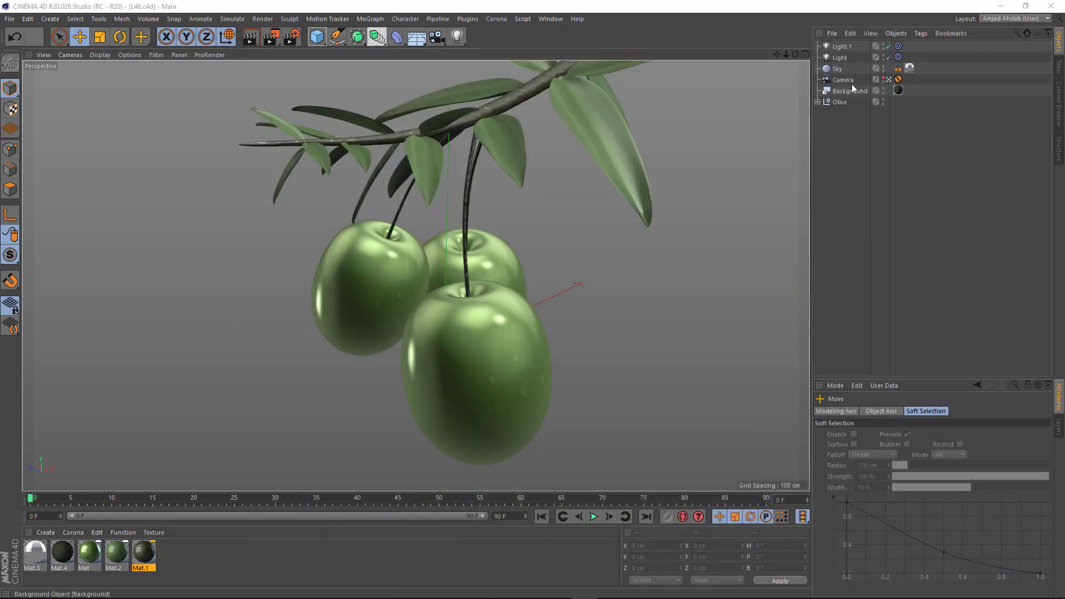
Add a new camera named 'Test Render'.
click(843, 79)
click(437, 36)
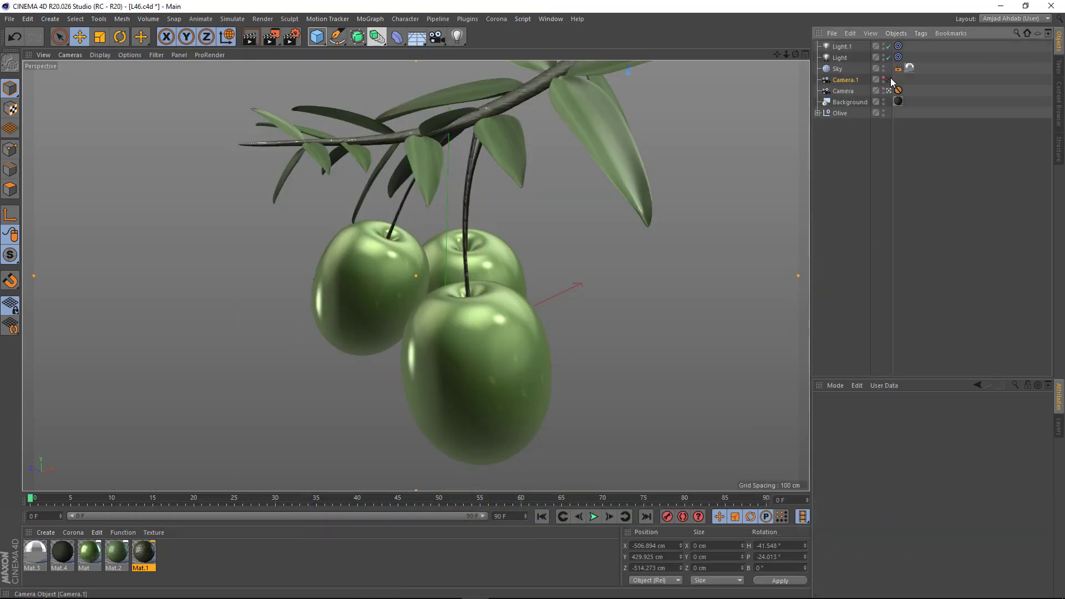
double_click(843, 81)
text(Test Rend)
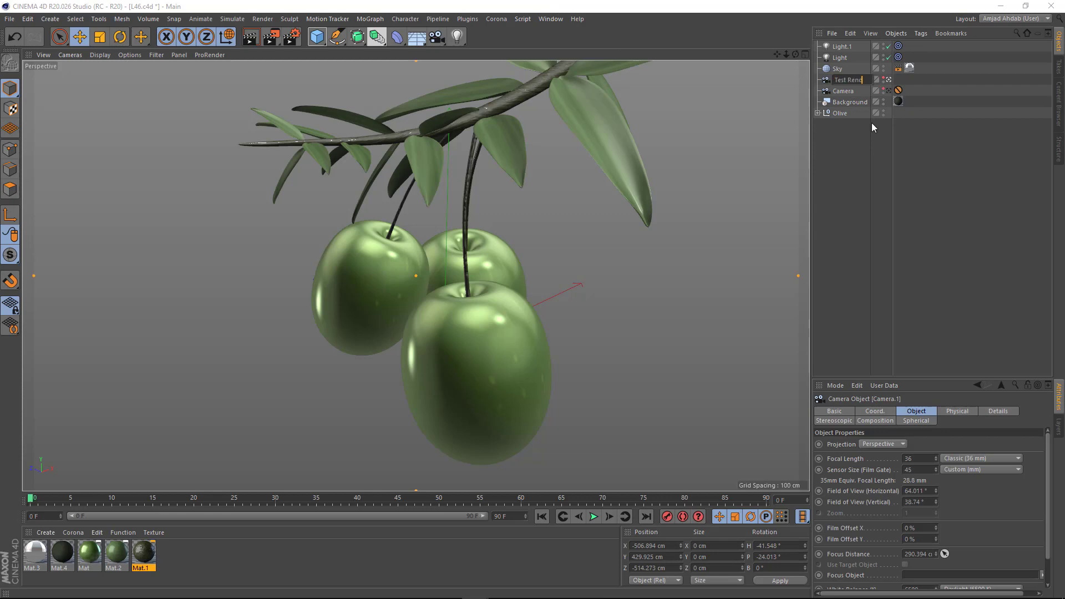
text(er)
key(Return)
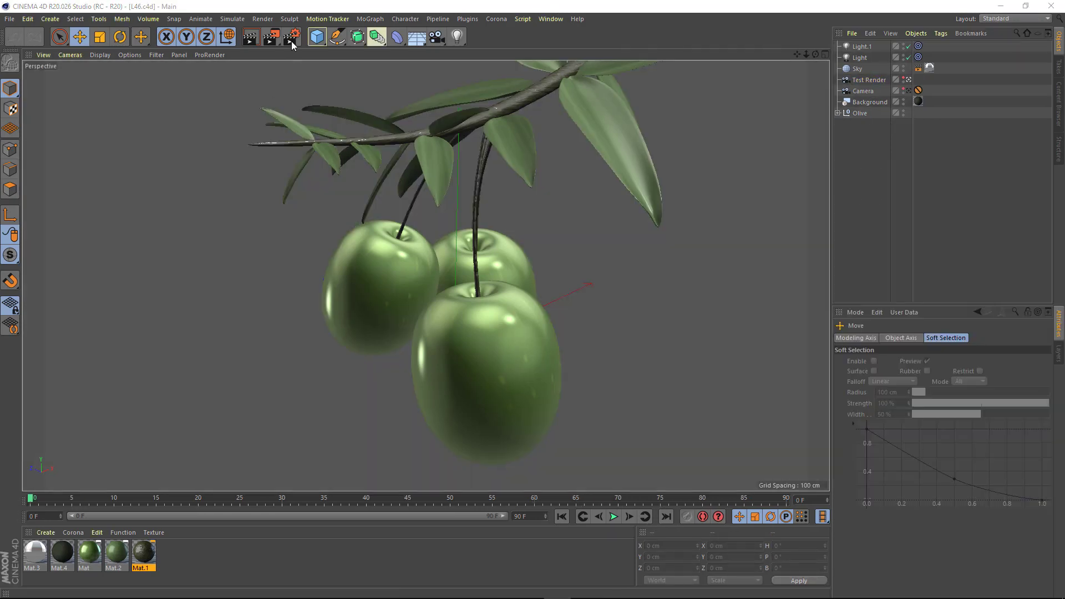
Switch the renderer to Physical in Render Settings.
click(292, 37)
click(344, 54)
click(346, 76)
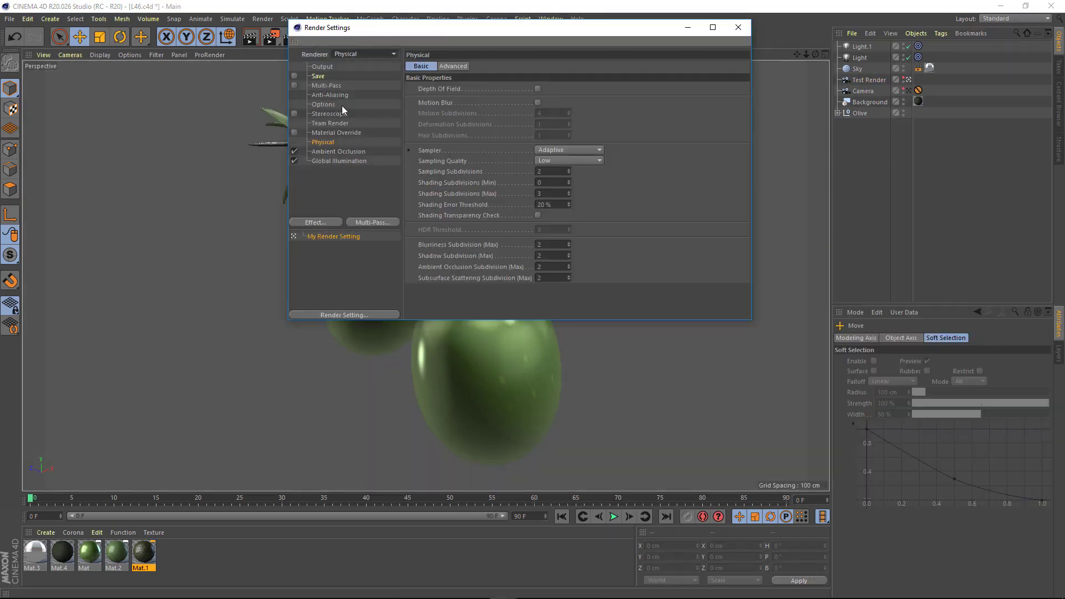
click(738, 27)
Dock a widened Picture Viewer beside the viewport and render the olives into it.
click(551, 19)
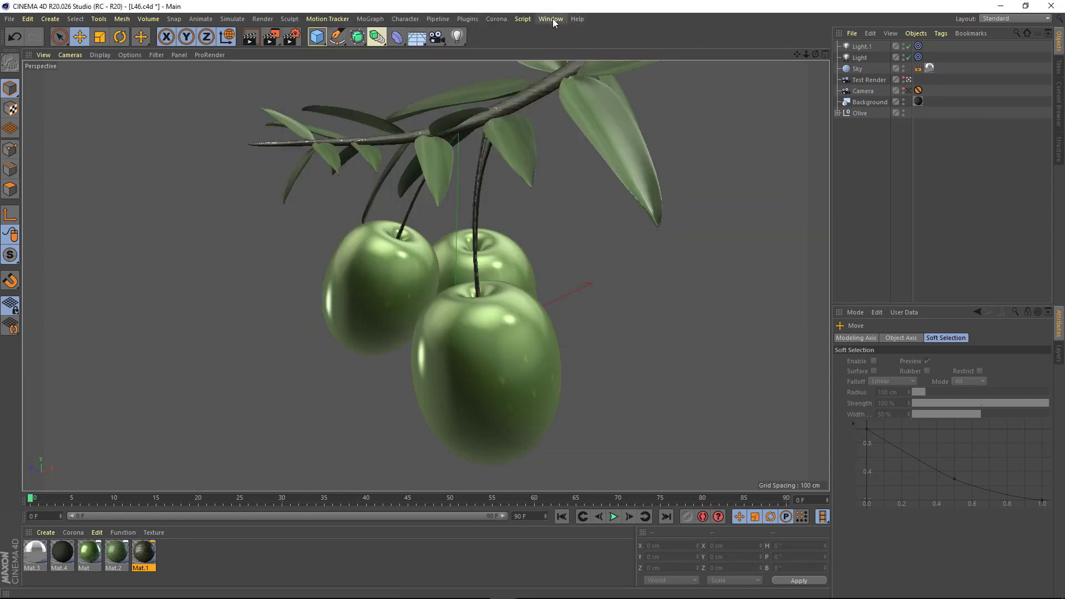
click(566, 237)
drag(30, 103, 30, 104)
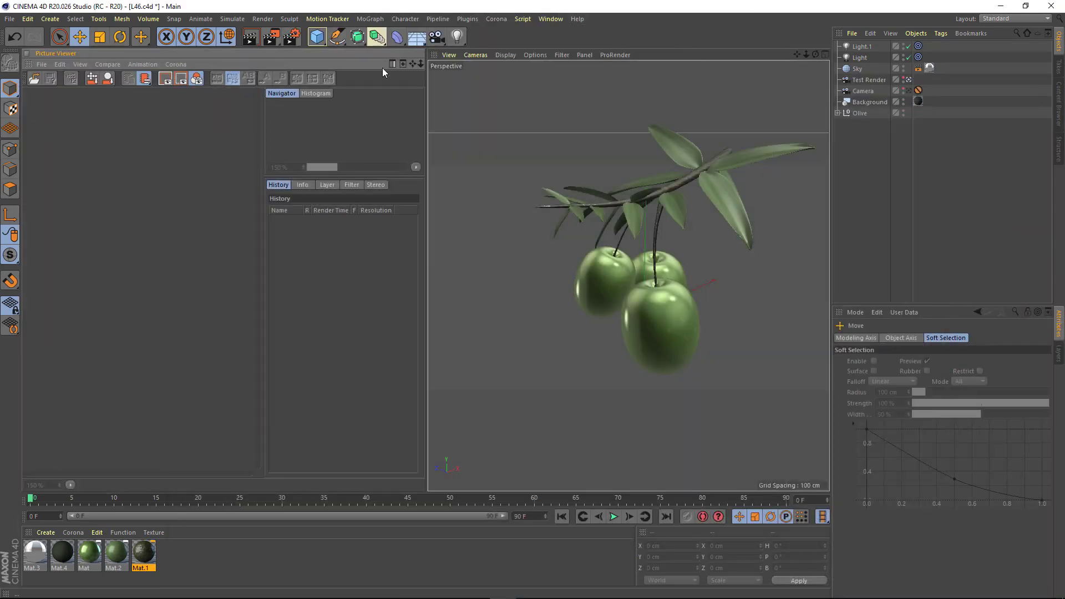
drag(426, 248, 495, 247)
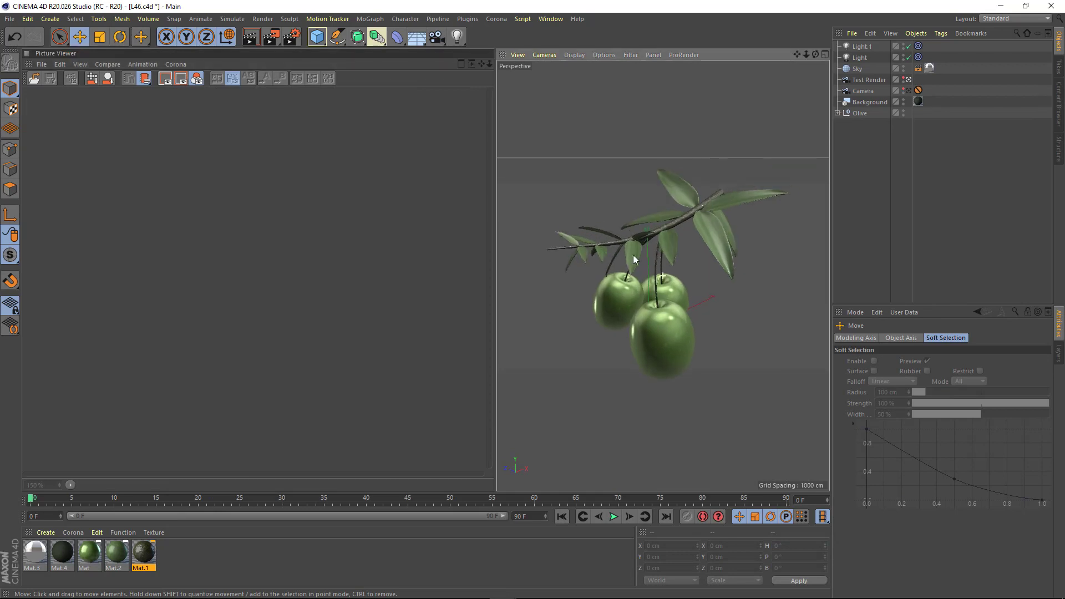
click(290, 38)
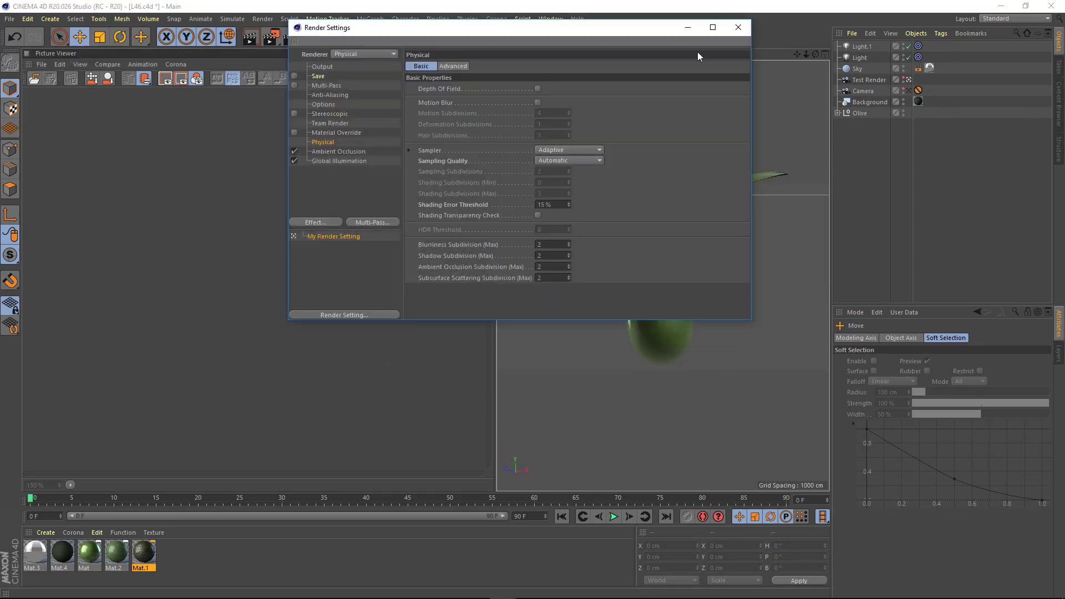
click(737, 27)
click(271, 36)
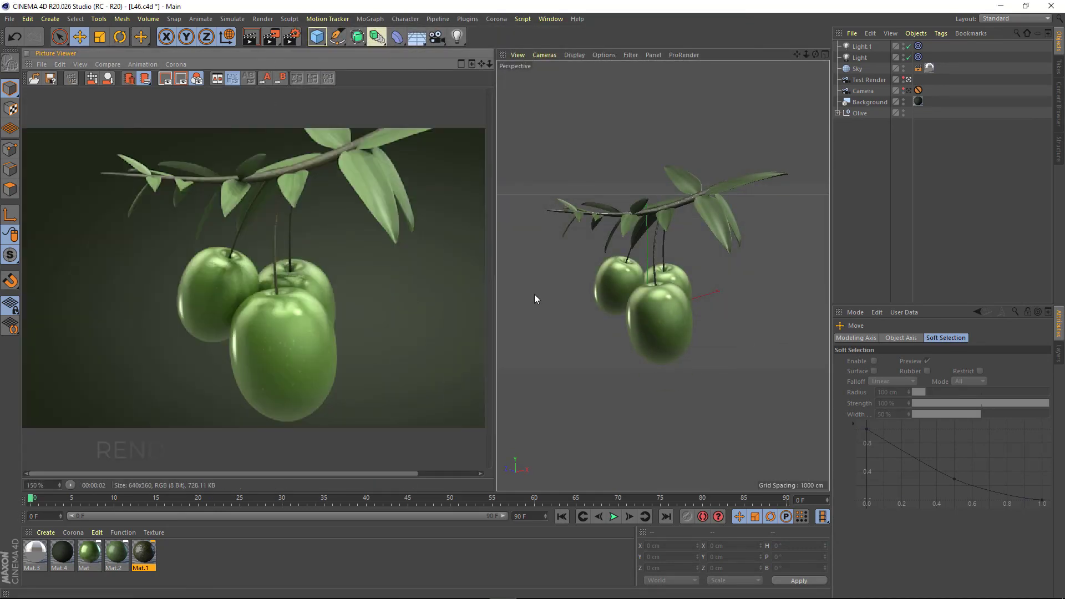
Test-render the olive branch from a new angle, from above, and close on the stems.
mouse_move(534, 293)
alt+mouse_down()
mouse_move(771, 285)
mouse_move(665, 304)
mouse_move(635, 282)
mouse_move(554, 294)
alt+mouse_up()
key(shift+r)
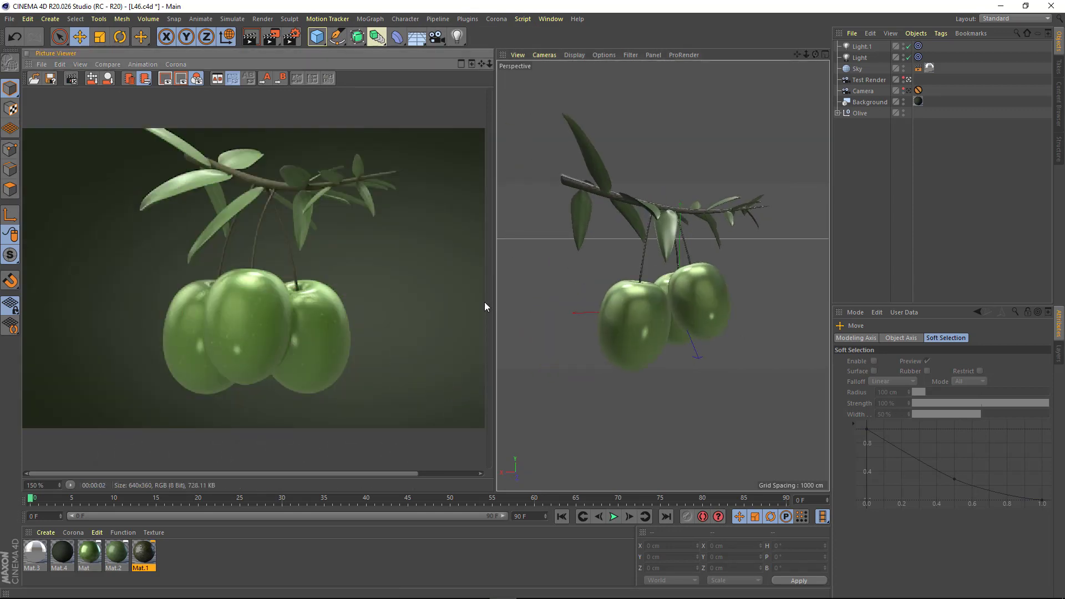
key(shift+r)
mouse_move(633, 314)
alt+mouse_down()
mouse_move(624, 287)
mouse_move(538, 282)
alt+mouse_up()
key(shift+r)
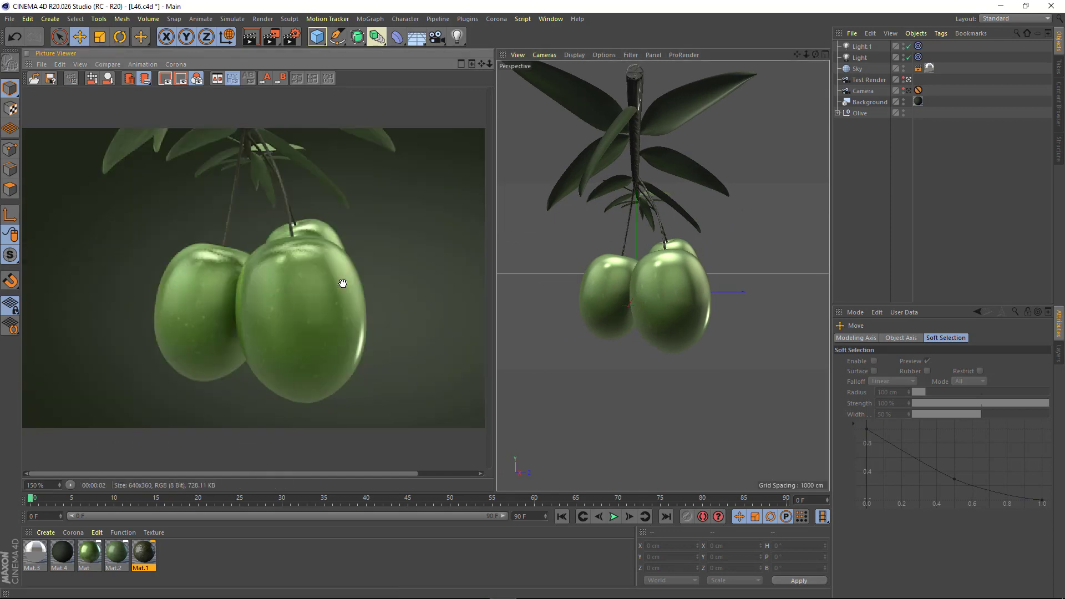
scroll(623, 302, up, 5)
mouse_move(628, 253)
alt+mouse_down()
mouse_move(608, 276)
mouse_move(581, 234)
mouse_move(523, 237)
alt+mouse_up()
key(shift+r)
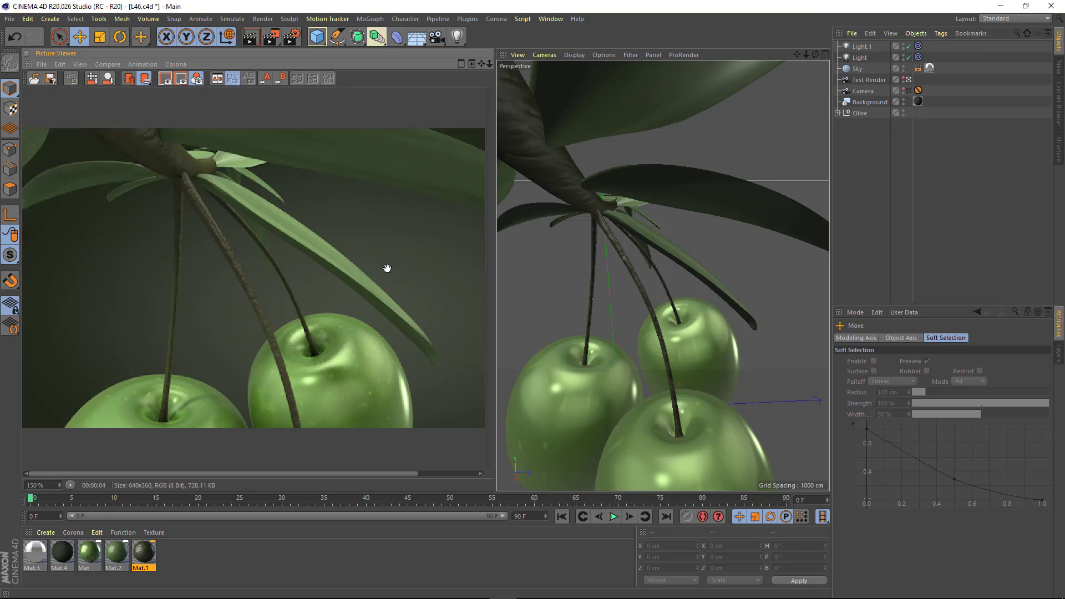
Test-render a low angle beneath the leaves and a close-up of a nearby olive.
scroll(608, 253, up, 3)
mouse_move(608, 252)
alt+mouse_down()
mouse_move(590, 334)
mouse_move(506, 334)
mouse_move(606, 333)
mouse_move(765, 294)
alt+mouse_up()
key(shift+r)
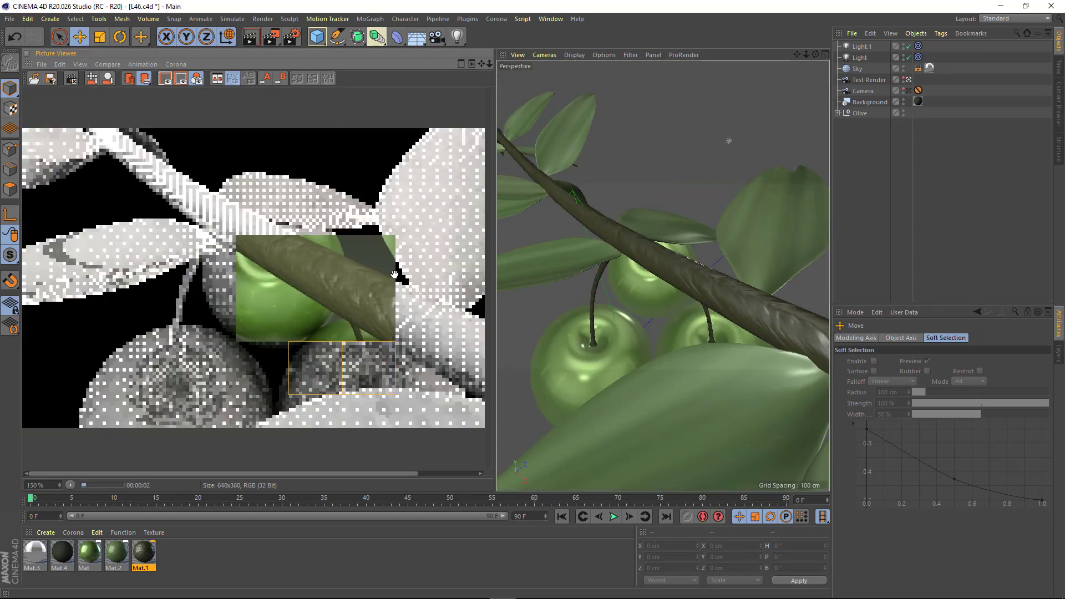
scroll(619, 344, down, 5)
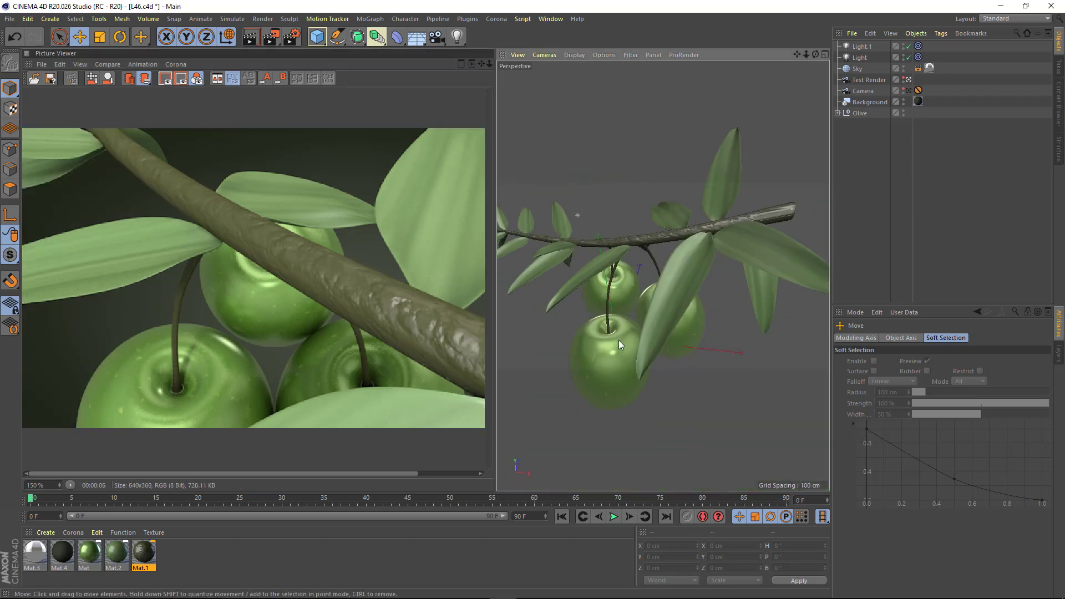
scroll(619, 345, up, 5)
alt+drag(561, 350, 617, 258)
scroll(618, 258, down, 2)
key(shift+r)
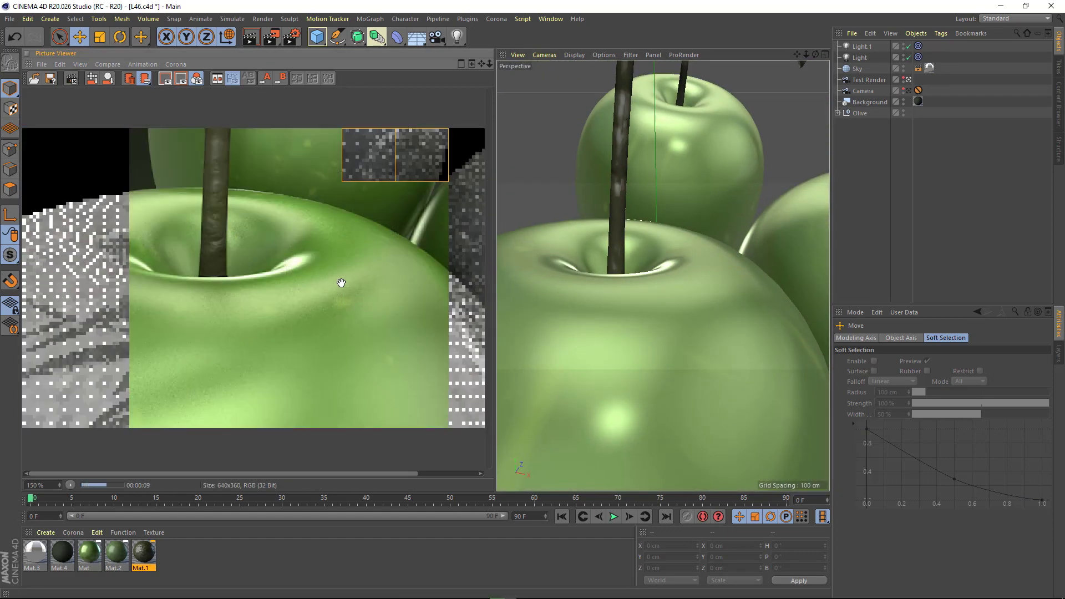
Test-render views from below the branch, zoomed out, and from the side.
scroll(651, 256, down, 5)
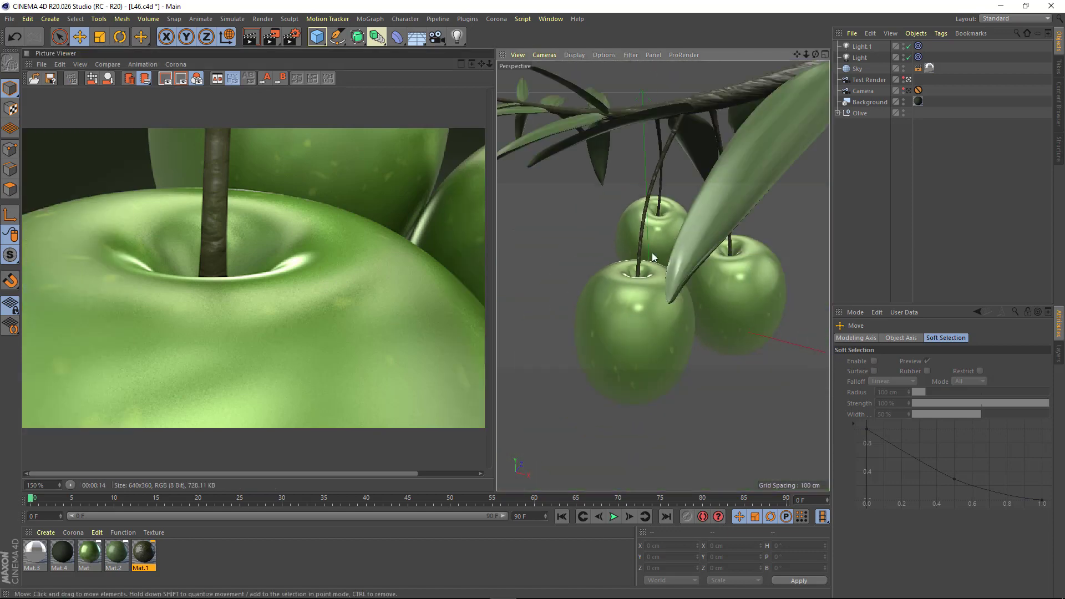
mouse_move(651, 251)
alt+mouse_down()
mouse_move(681, 171)
mouse_move(644, 223)
mouse_move(680, 211)
mouse_move(530, 121)
mouse_move(621, 183)
mouse_move(638, 260)
alt+mouse_up()
key(shift+r)
scroll(643, 270, down, 5)
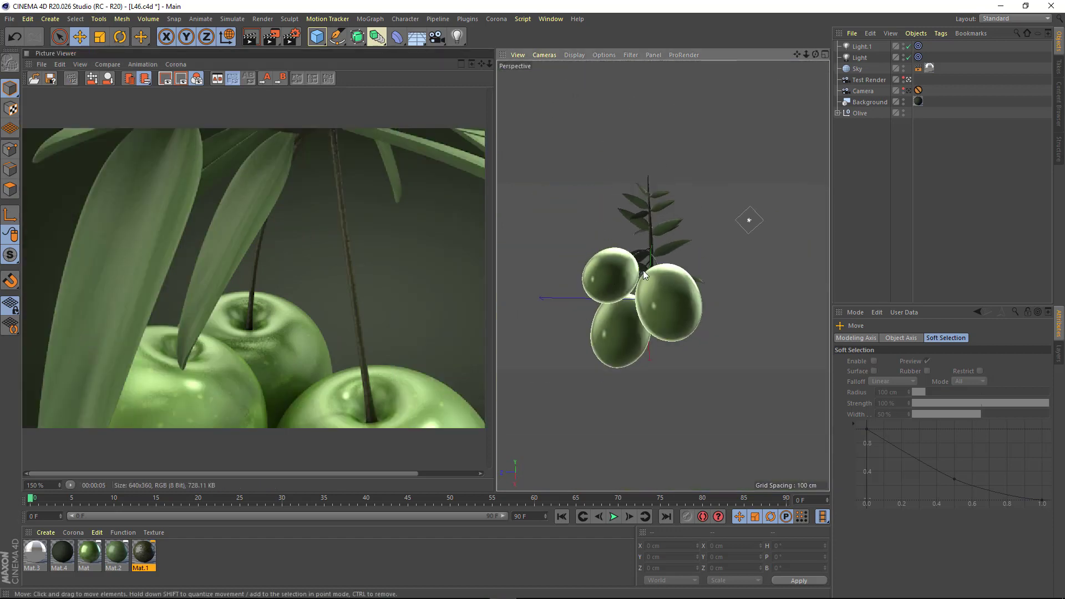
scroll(643, 271, down, 3)
key(shift+r)
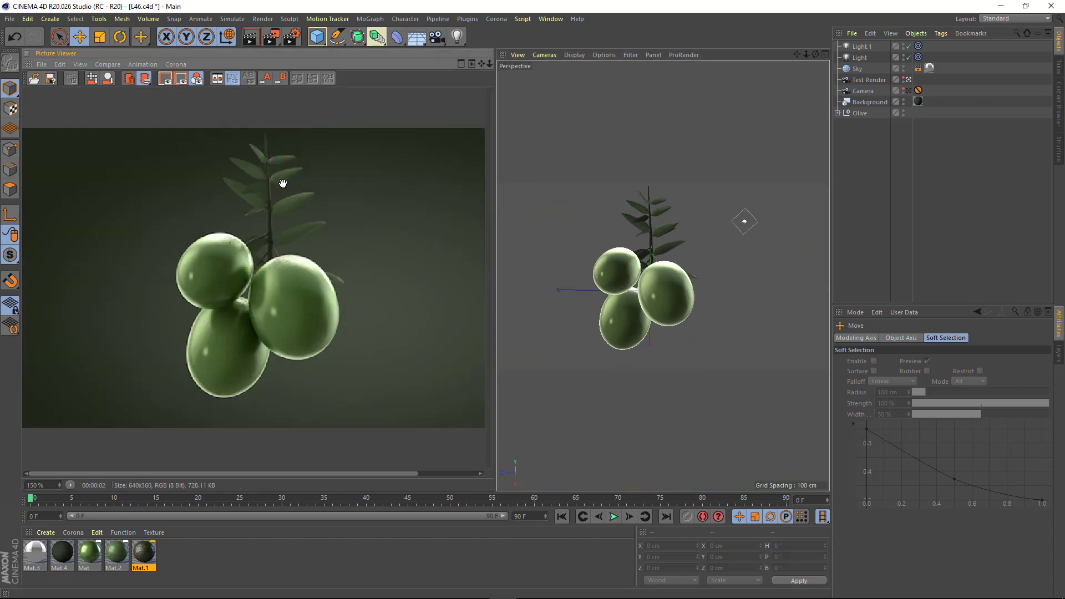
mouse_move(640, 297)
alt+mouse_down()
mouse_move(651, 258)
mouse_move(652, 318)
mouse_move(643, 294)
alt+mouse_up()
key(shift+r)
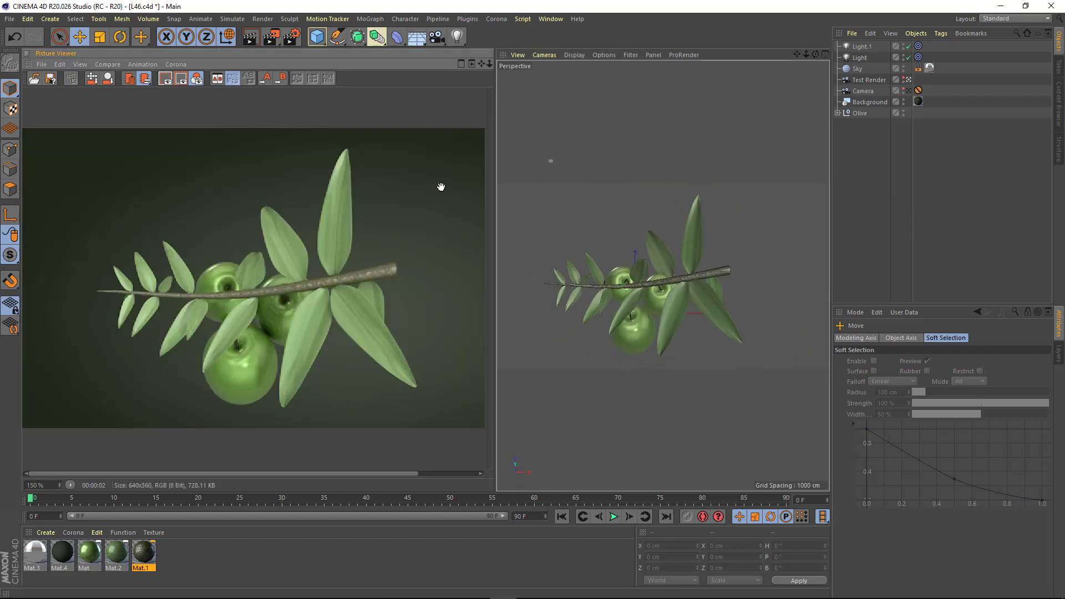
scroll(364, 214, up, 5)
scroll(364, 214, up, 3)
Set the Physical shading error threshold to 5% and subdivisions to 4, 3 and 3.
key(ctrl+b)
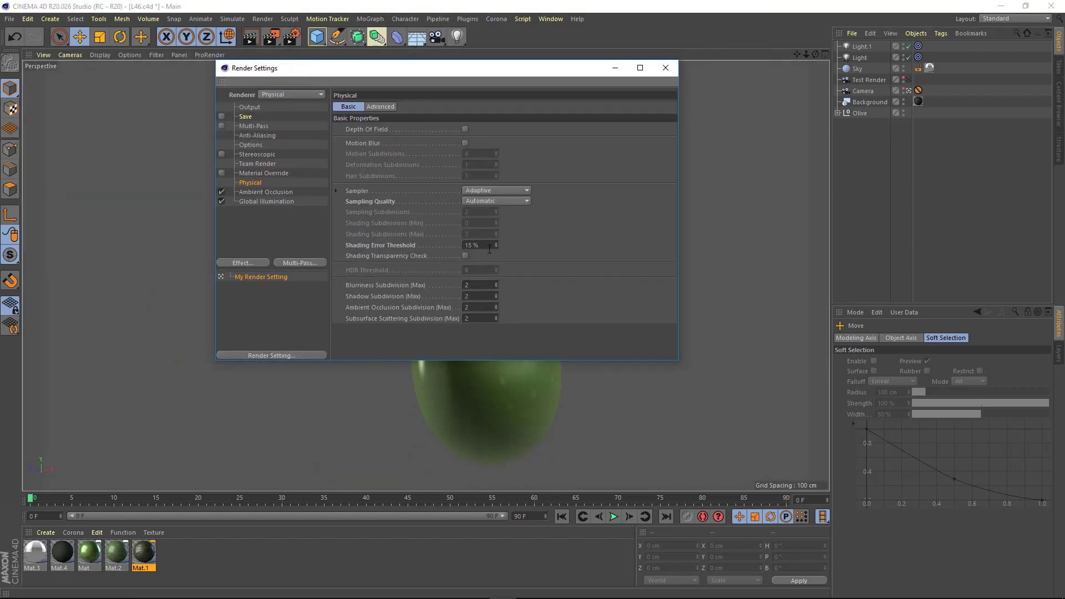
text(5)
key(Tab)
text(4)
key(Tab)
text(3)
key(Tab)
text(3)
key(Return)
Enable Multi-Pass rendering with an Object Buffer pass.
click(250, 107)
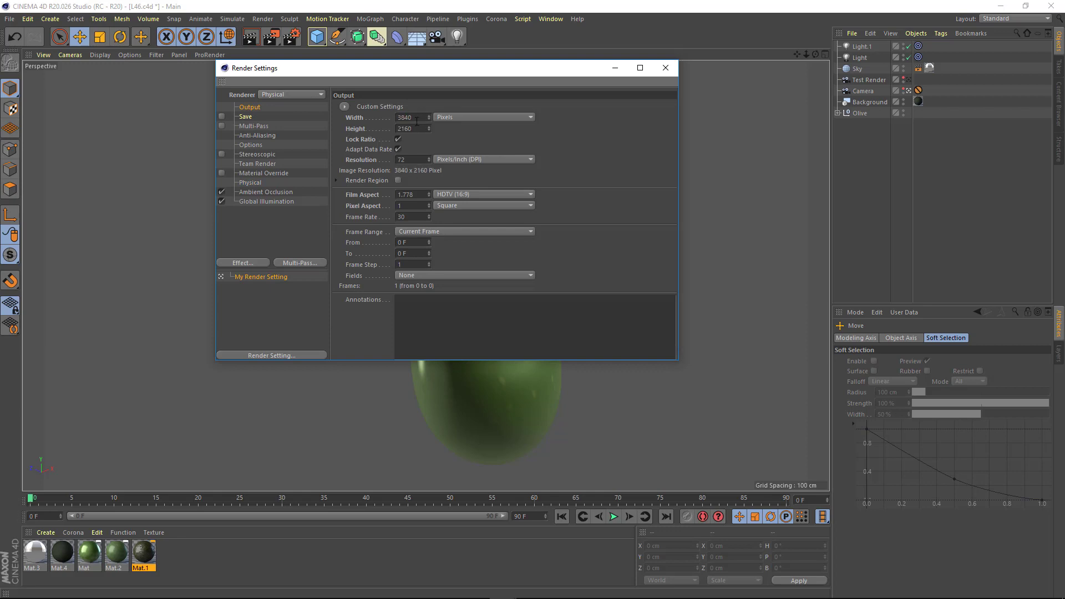
drag(363, 68, 291, 80)
click(149, 139)
right_click(179, 138)
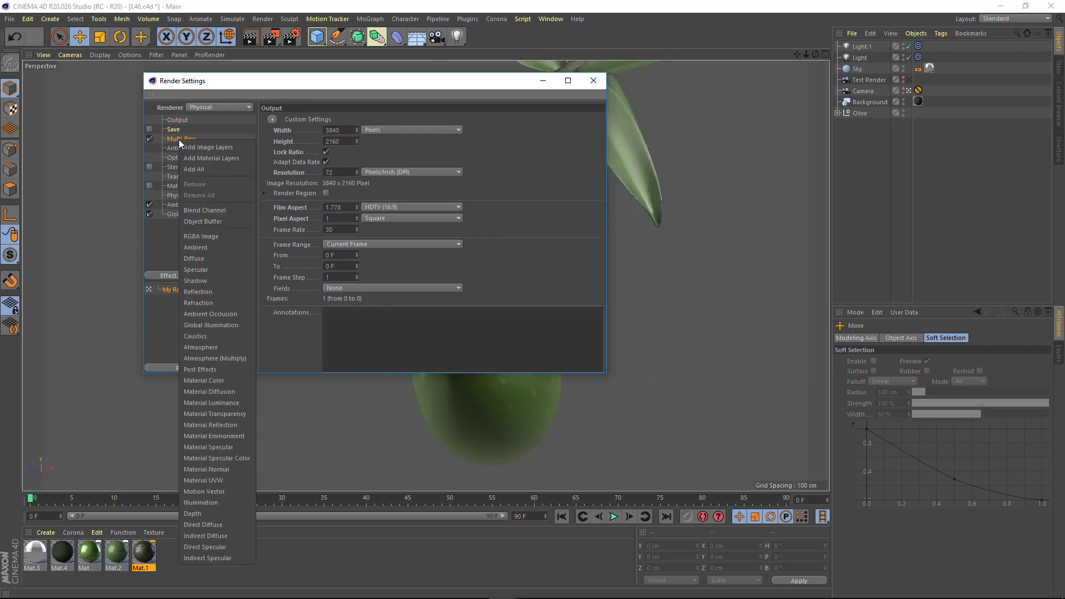
click(202, 221)
Add a Compositing tag to the Olive and start the 3840×2160 render.
right_click(853, 114)
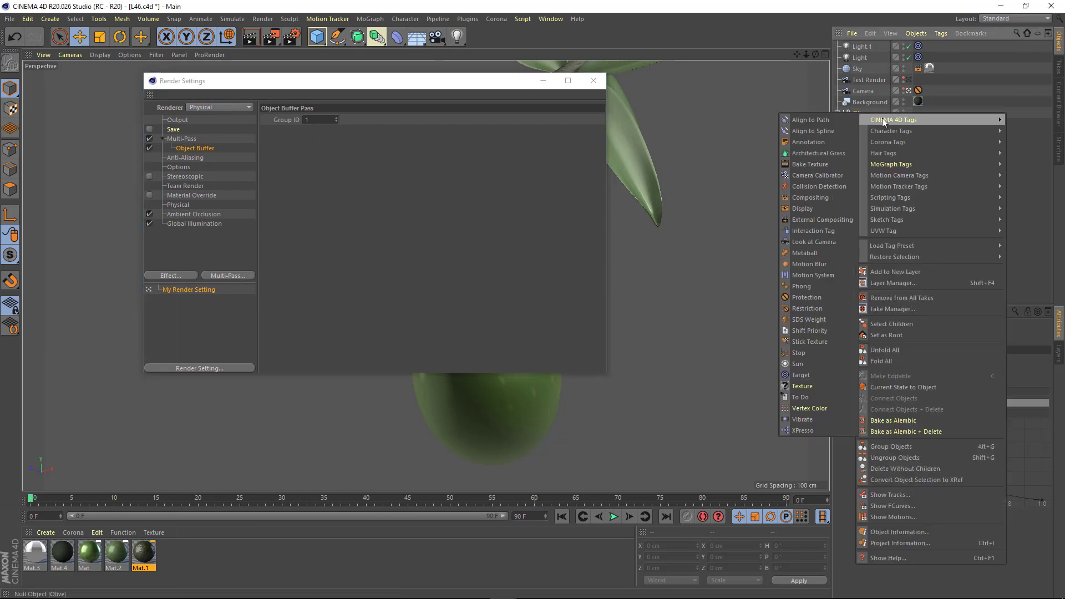
click(811, 198)
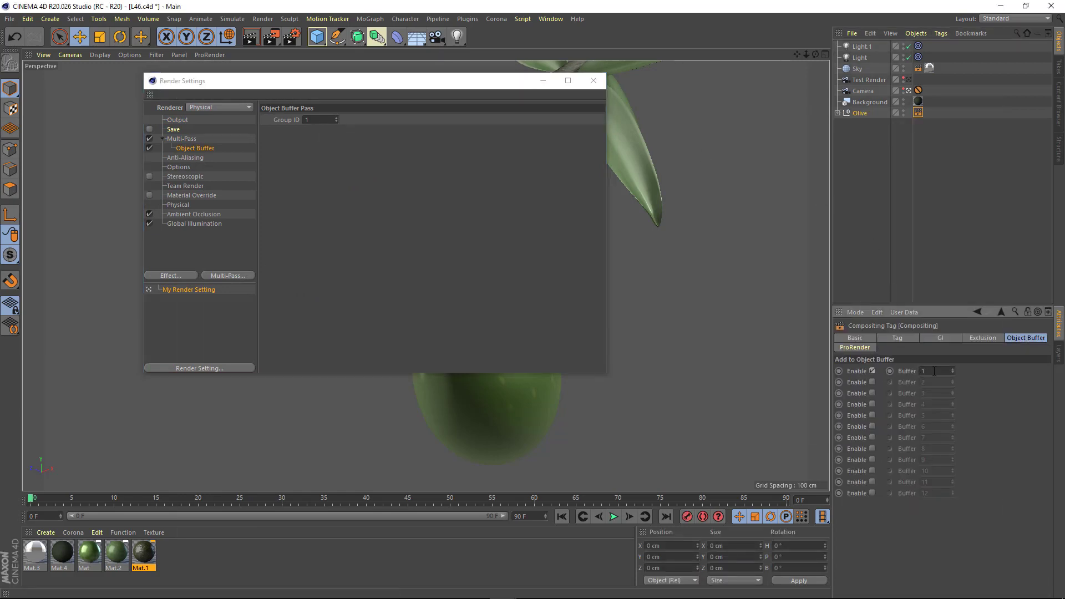
click(318, 123)
click(178, 120)
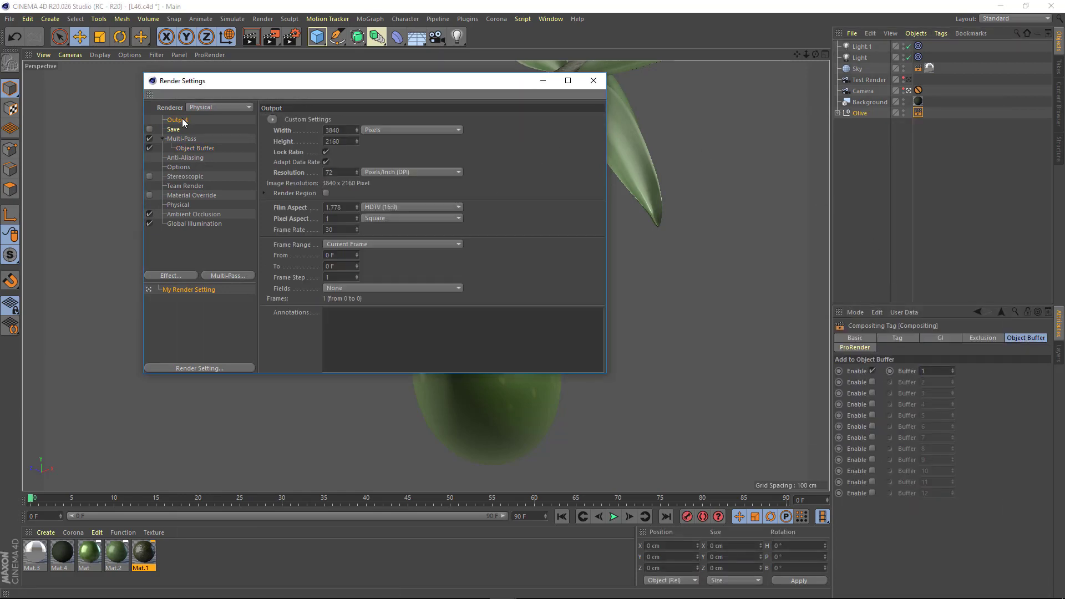
click(594, 81)
click(271, 36)
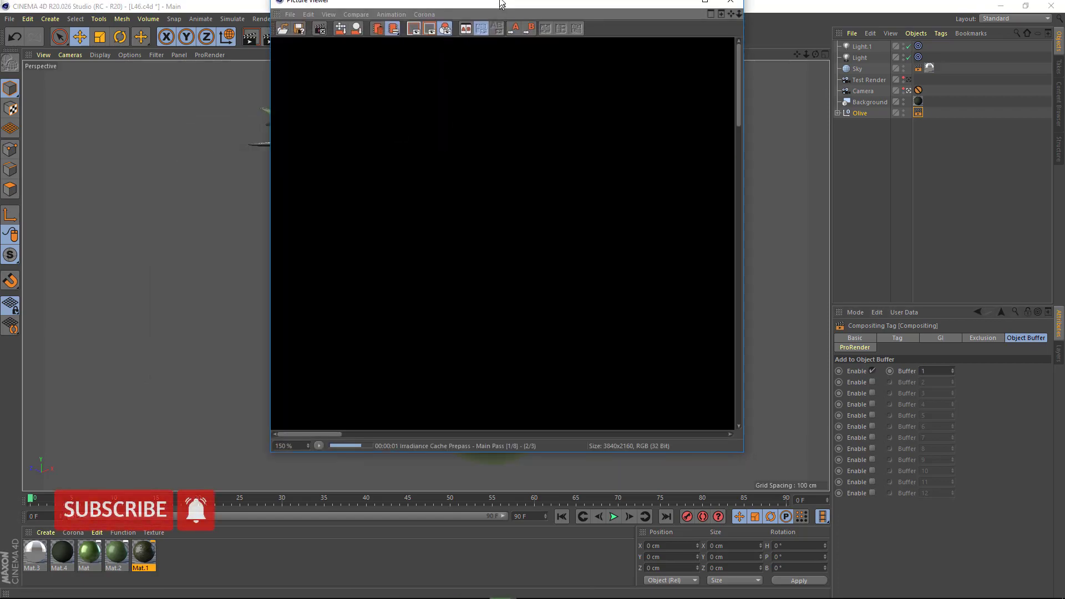
Maximize the Picture Viewer and inspect the render's branch, leaves and bark up close.
drag(477, 18, 477, 1)
scroll(684, 317, down, 3)
scroll(606, 316, down, 2)
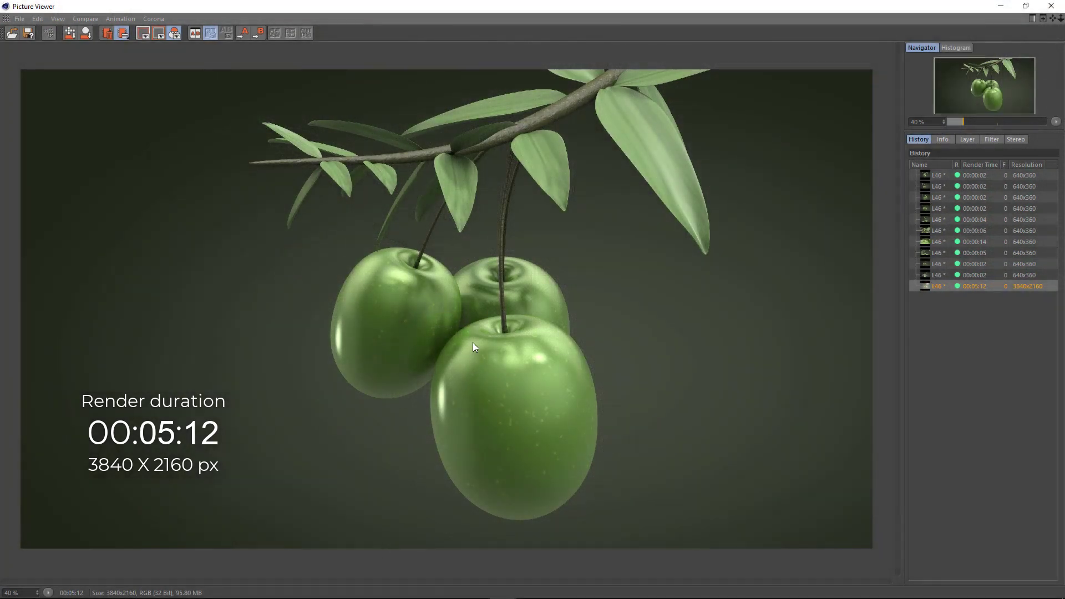
scroll(473, 342, up, 2)
scroll(485, 340, up, 1)
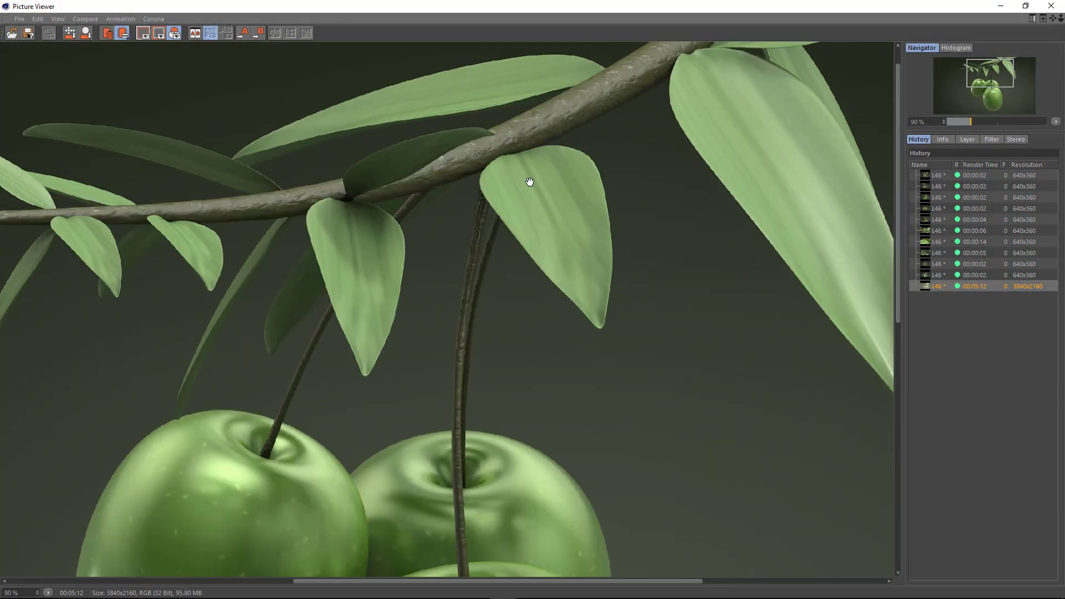
mouse_move(528, 175)
mouse_down()
mouse_move(345, 298)
mouse_move(590, 197)
mouse_move(535, 468)
mouse_move(490, 351)
mouse_move(554, 439)
mouse_move(531, 254)
mouse_move(301, 214)
mouse_up()
scroll(292, 233, up, 2)
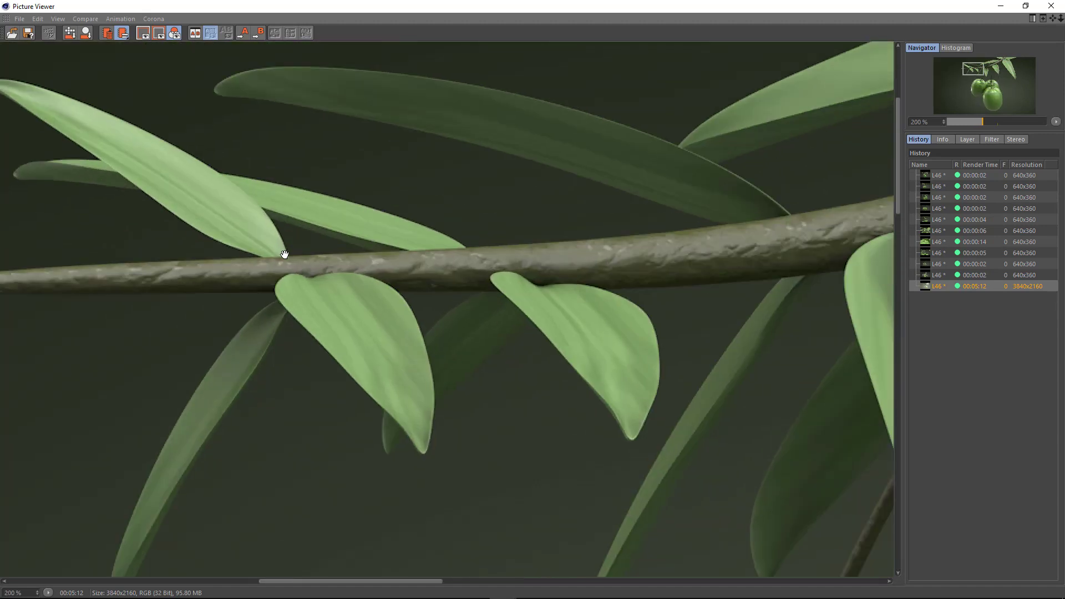
mouse_move(281, 249)
mouse_down()
mouse_move(137, 364)
mouse_move(363, 380)
mouse_move(475, 325)
mouse_up()
scroll(466, 298, down, 1)
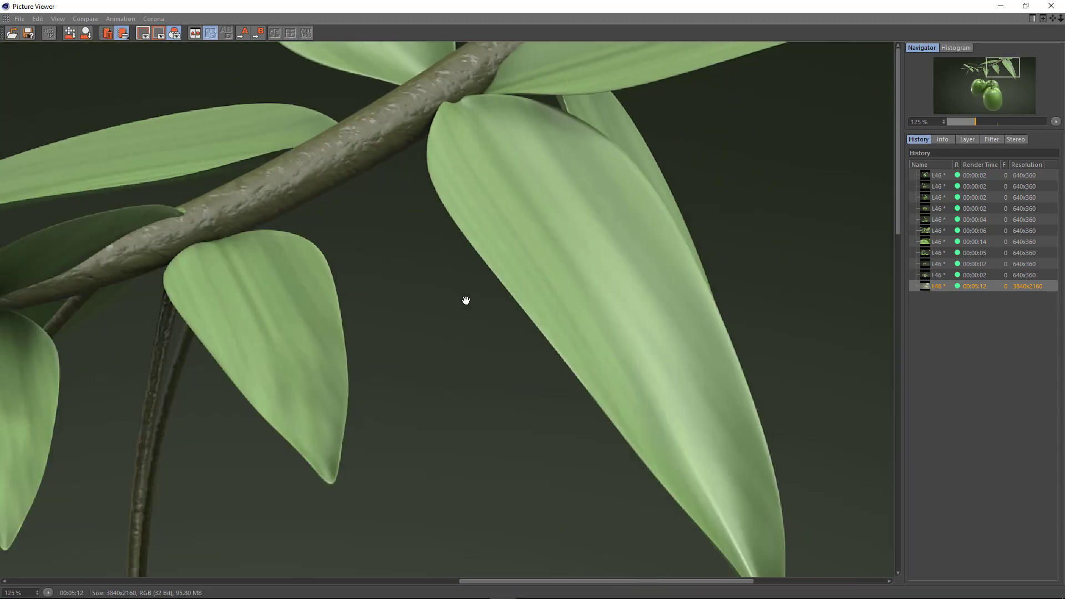
scroll(480, 301, down, 2)
scroll(480, 302, down, 1)
Toggle the render's image filter off and back on to compare.
click(991, 139)
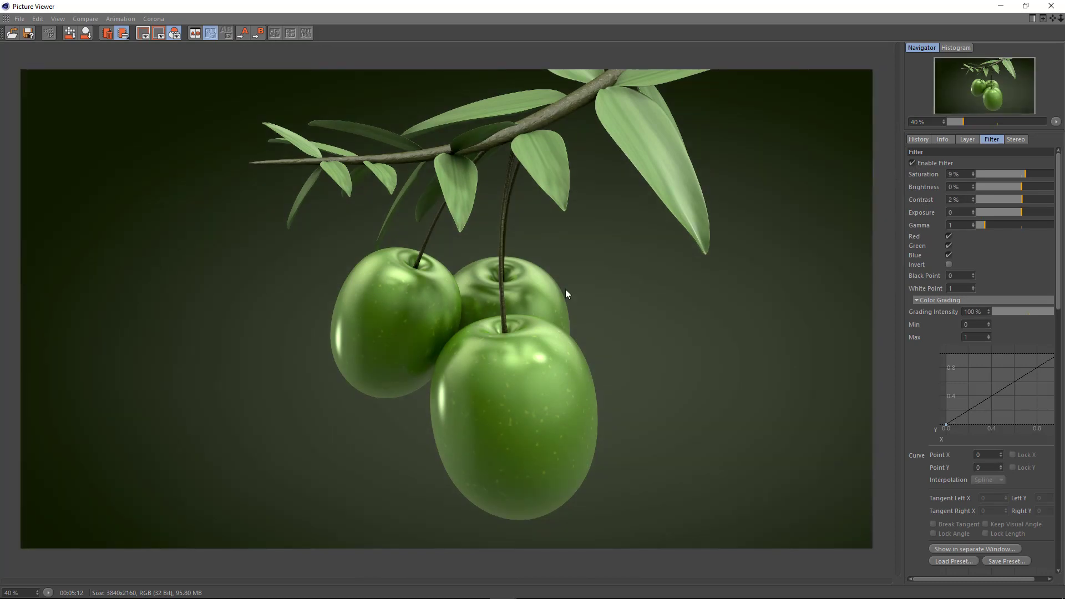
click(918, 165)
click(918, 164)
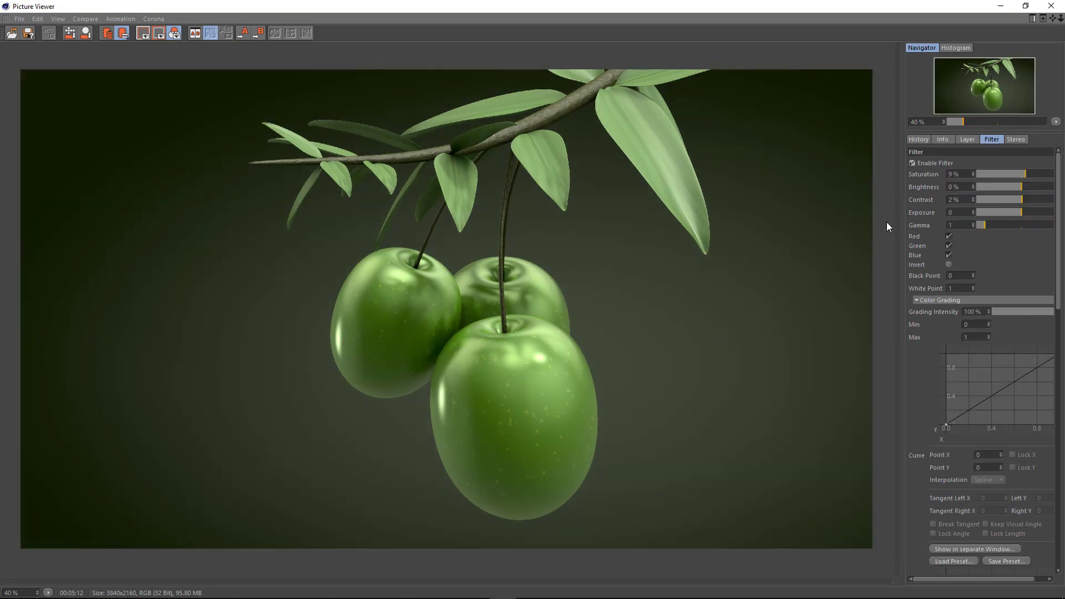
click(918, 139)
Save the render in TIF format as L46.tif.
click(27, 34)
drag(262, 92, 250, 129)
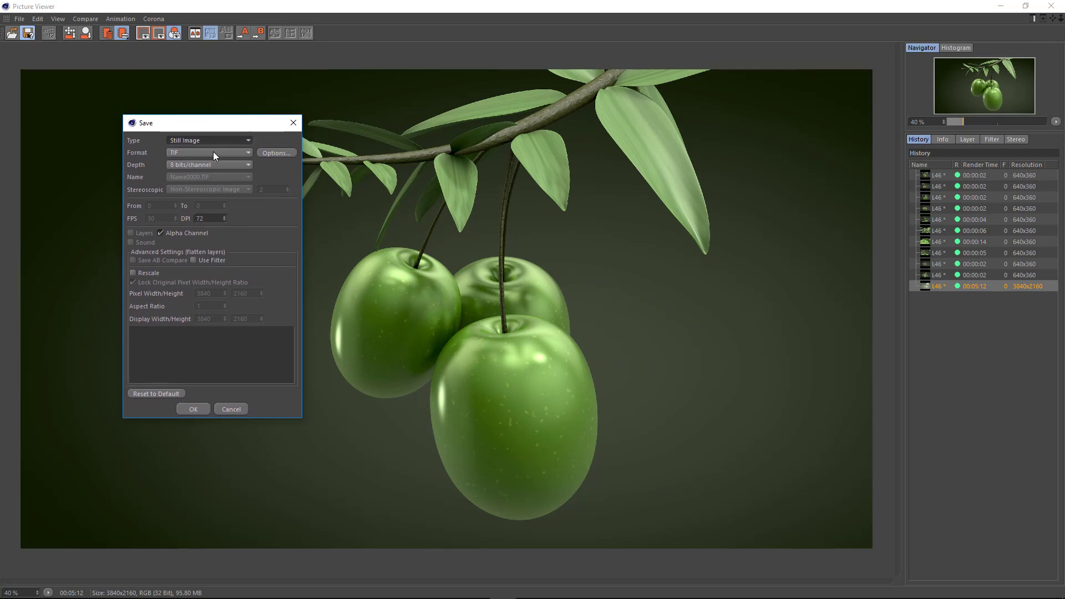
click(213, 151)
click(180, 327)
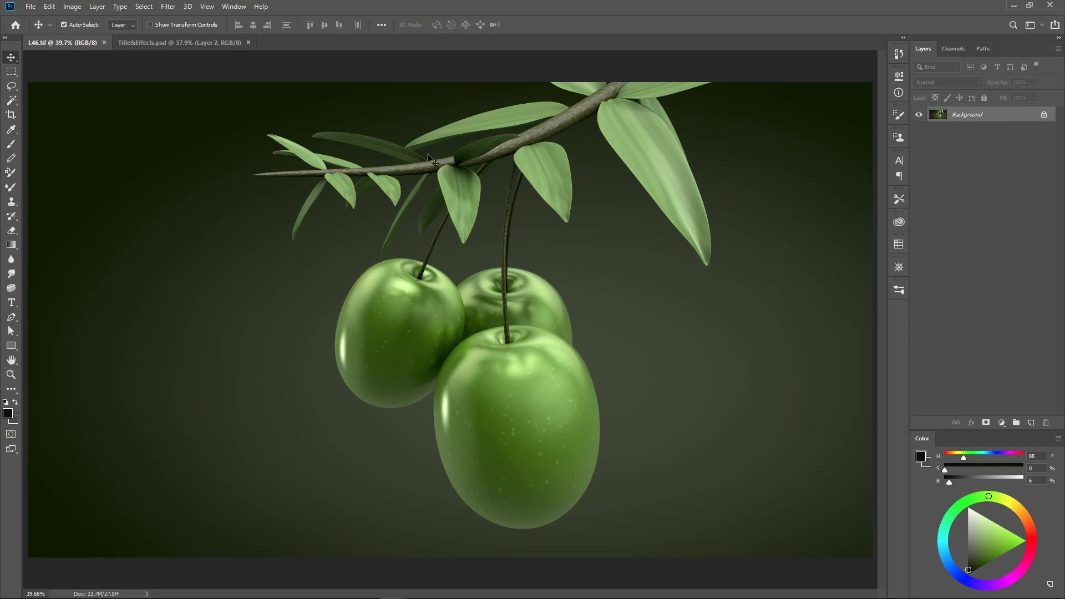
Bring the blurred green background from Title&Effects.psd into L46.tif, stretch it to fill, and mask it.
click(167, 42)
drag(549, 352, 573, 316)
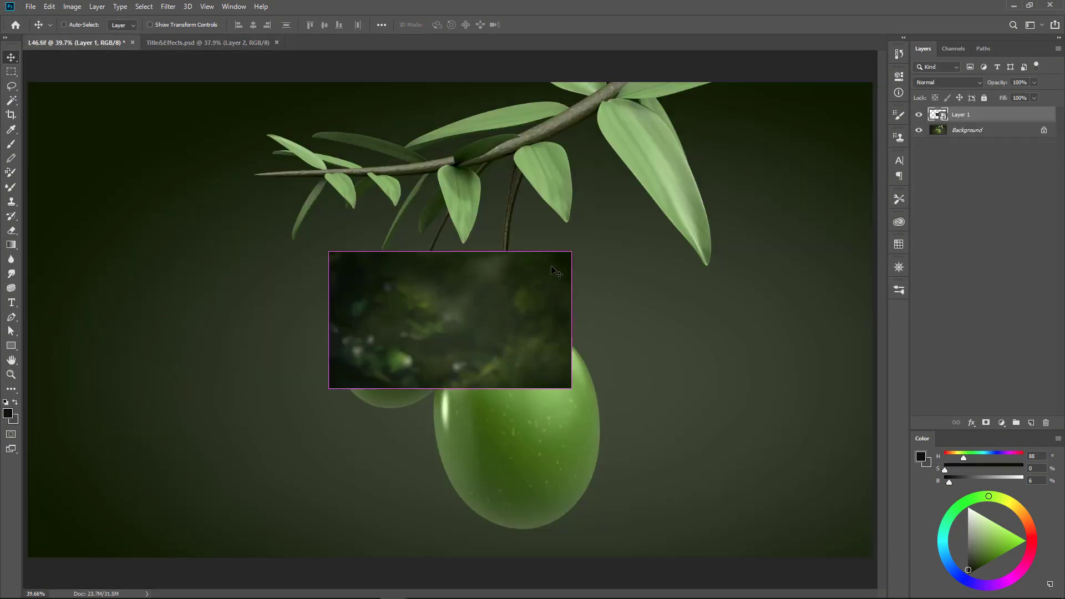
key(ctrl+t)
alt+drag(571, 252, 875, 80)
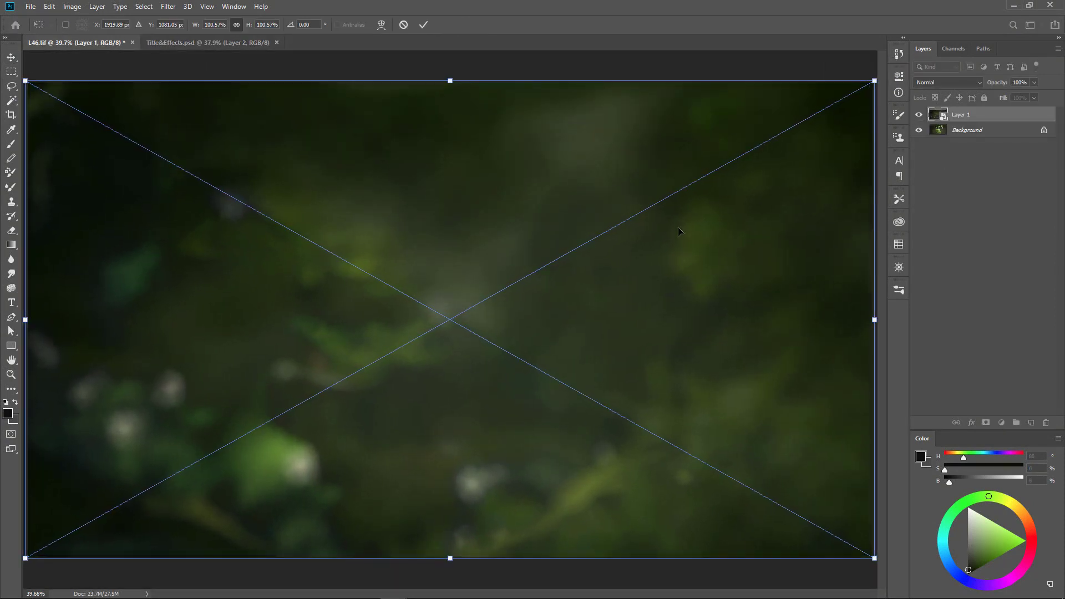
click(985, 423)
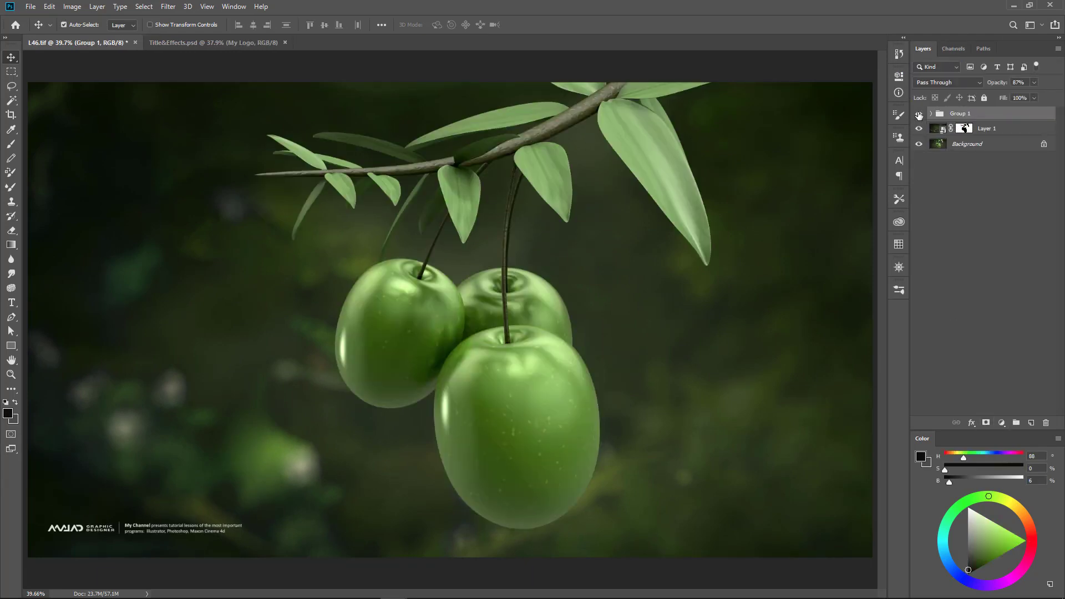
key(f)
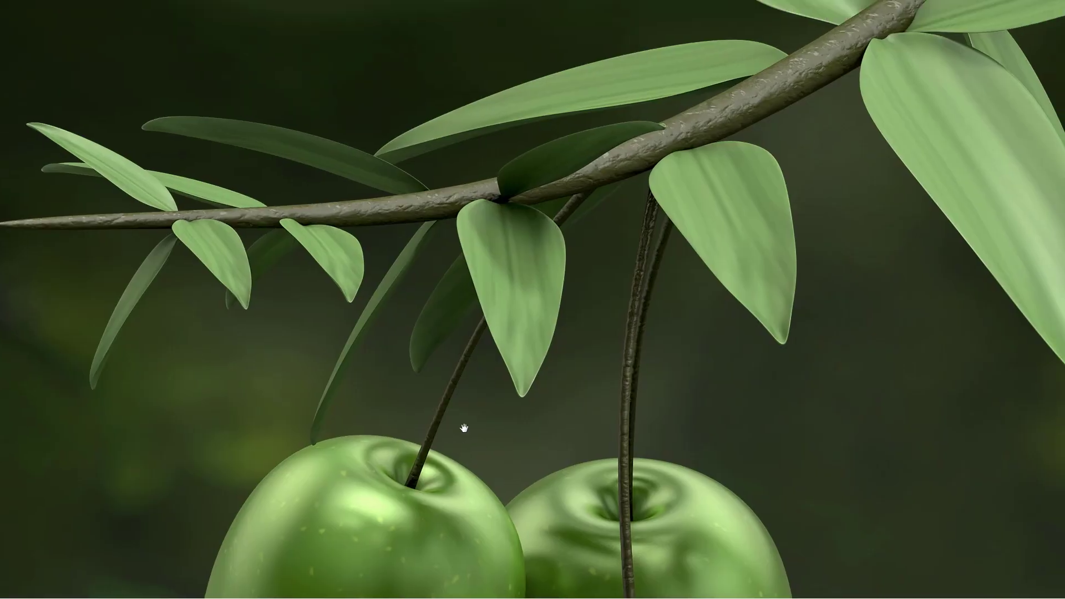